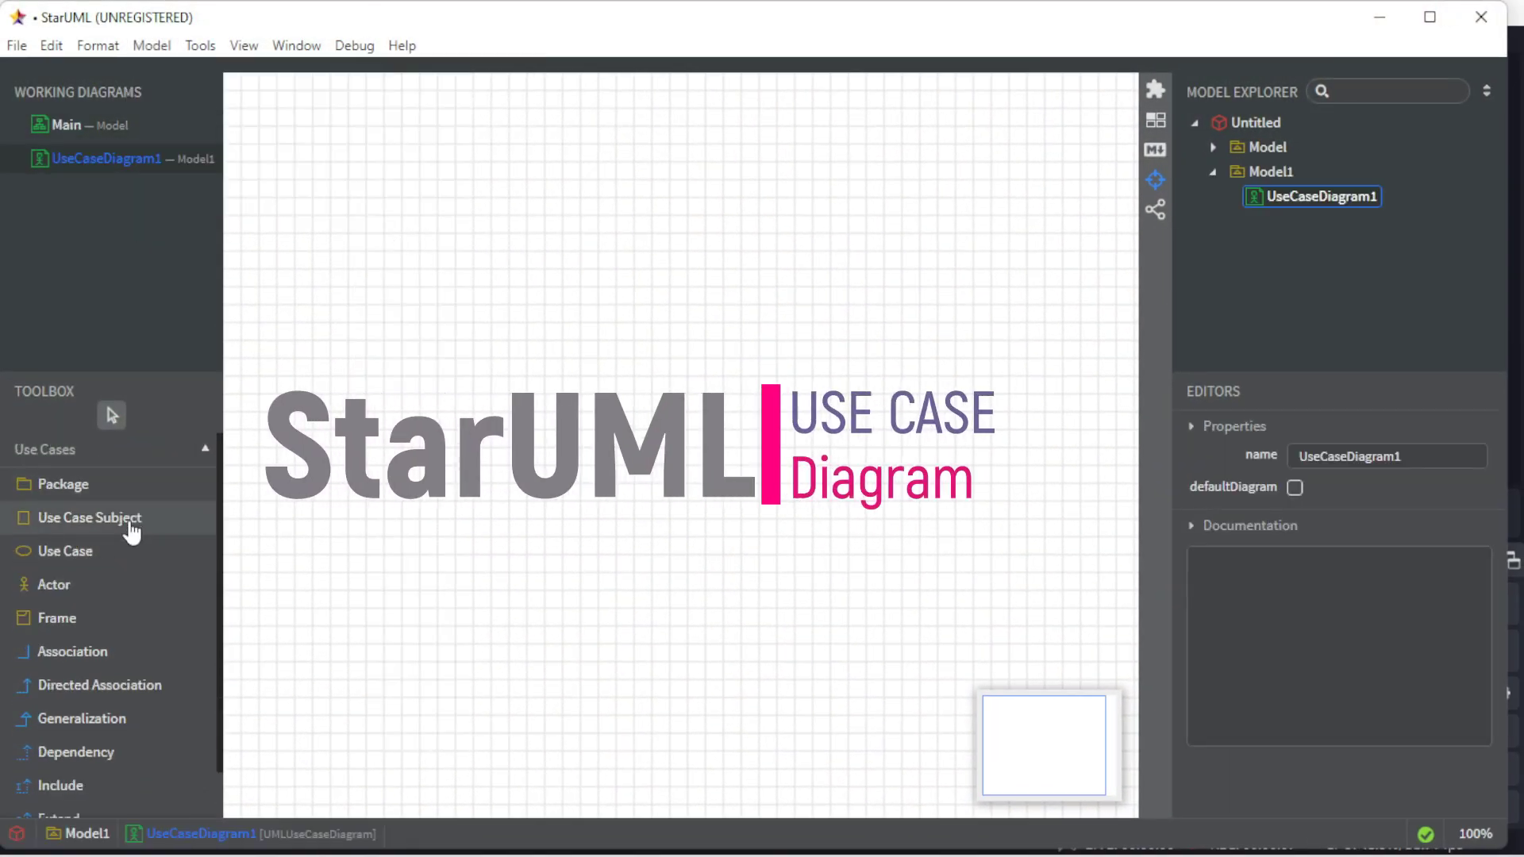
# Place a Use Case Subject on the canvas named 'Inventory Management System'.
pyautogui.click(132, 525)
pyautogui.click(358, 233)
pyautogui.write('ventory ')
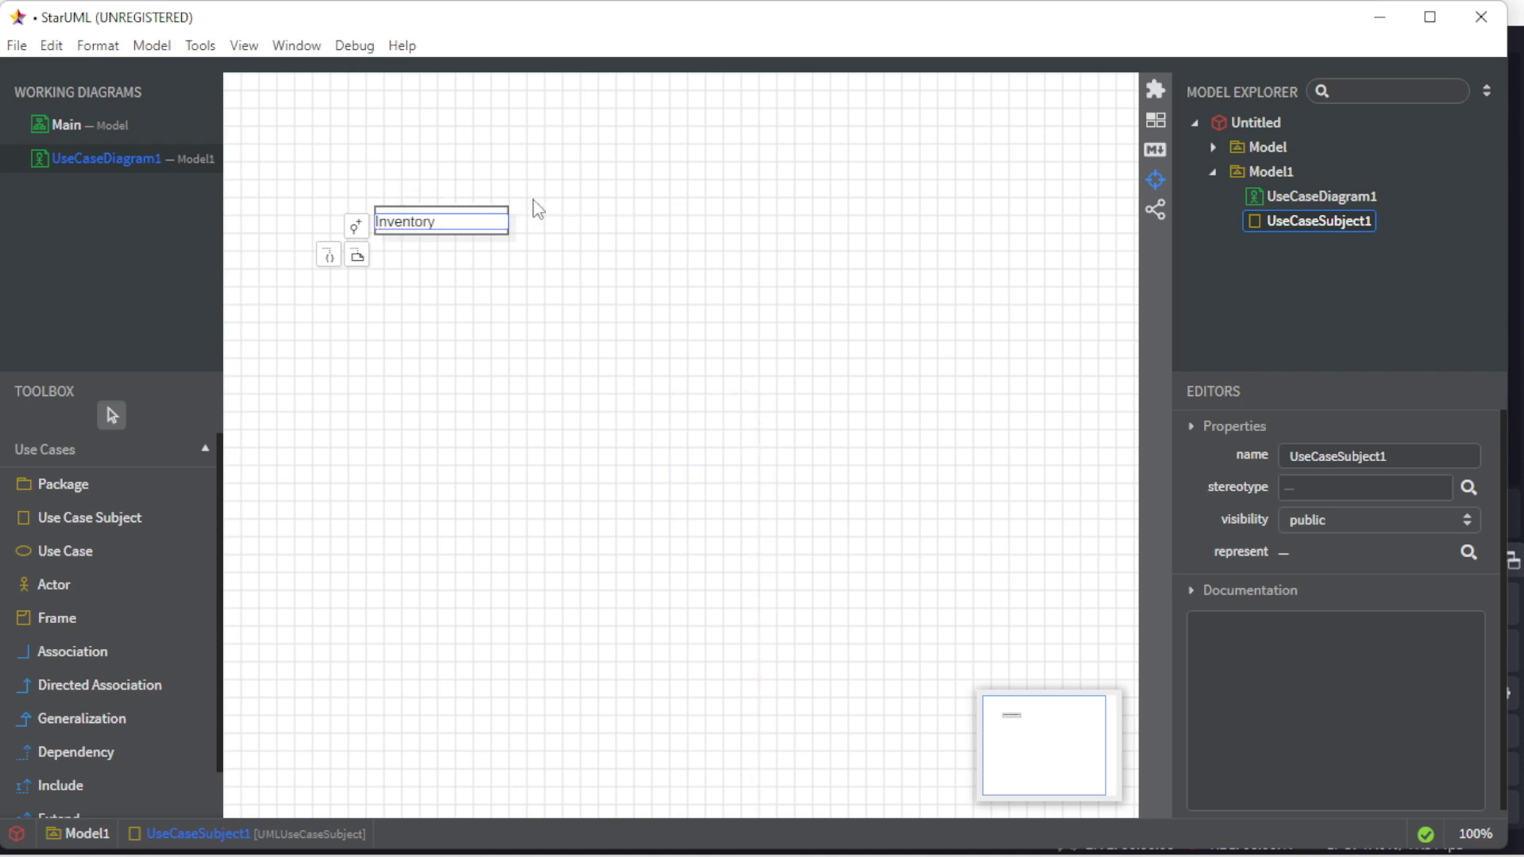
pyautogui.write('Manag')
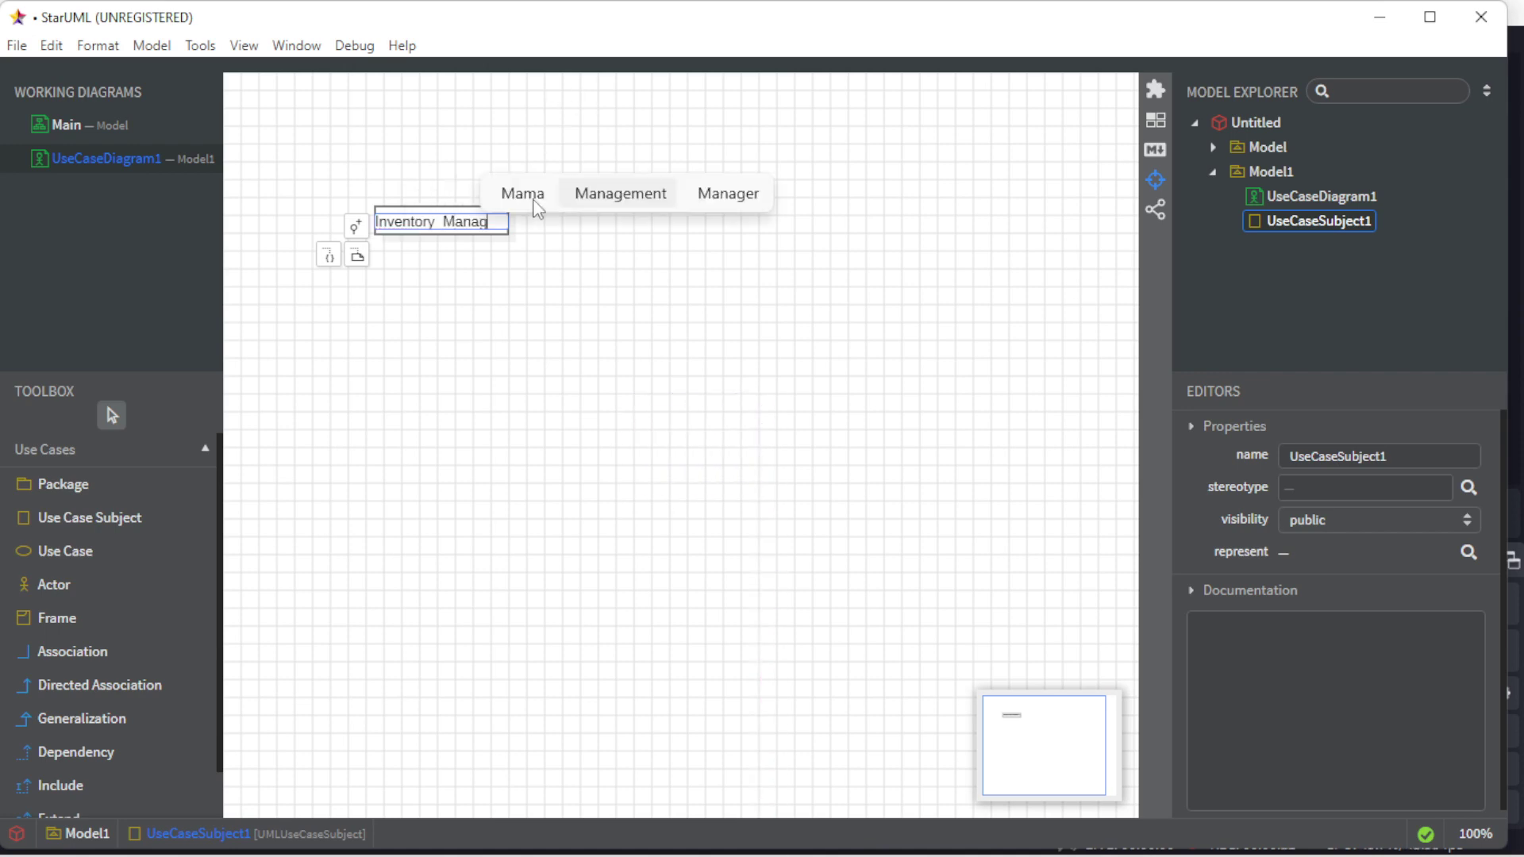
pyautogui.write('ementystem')
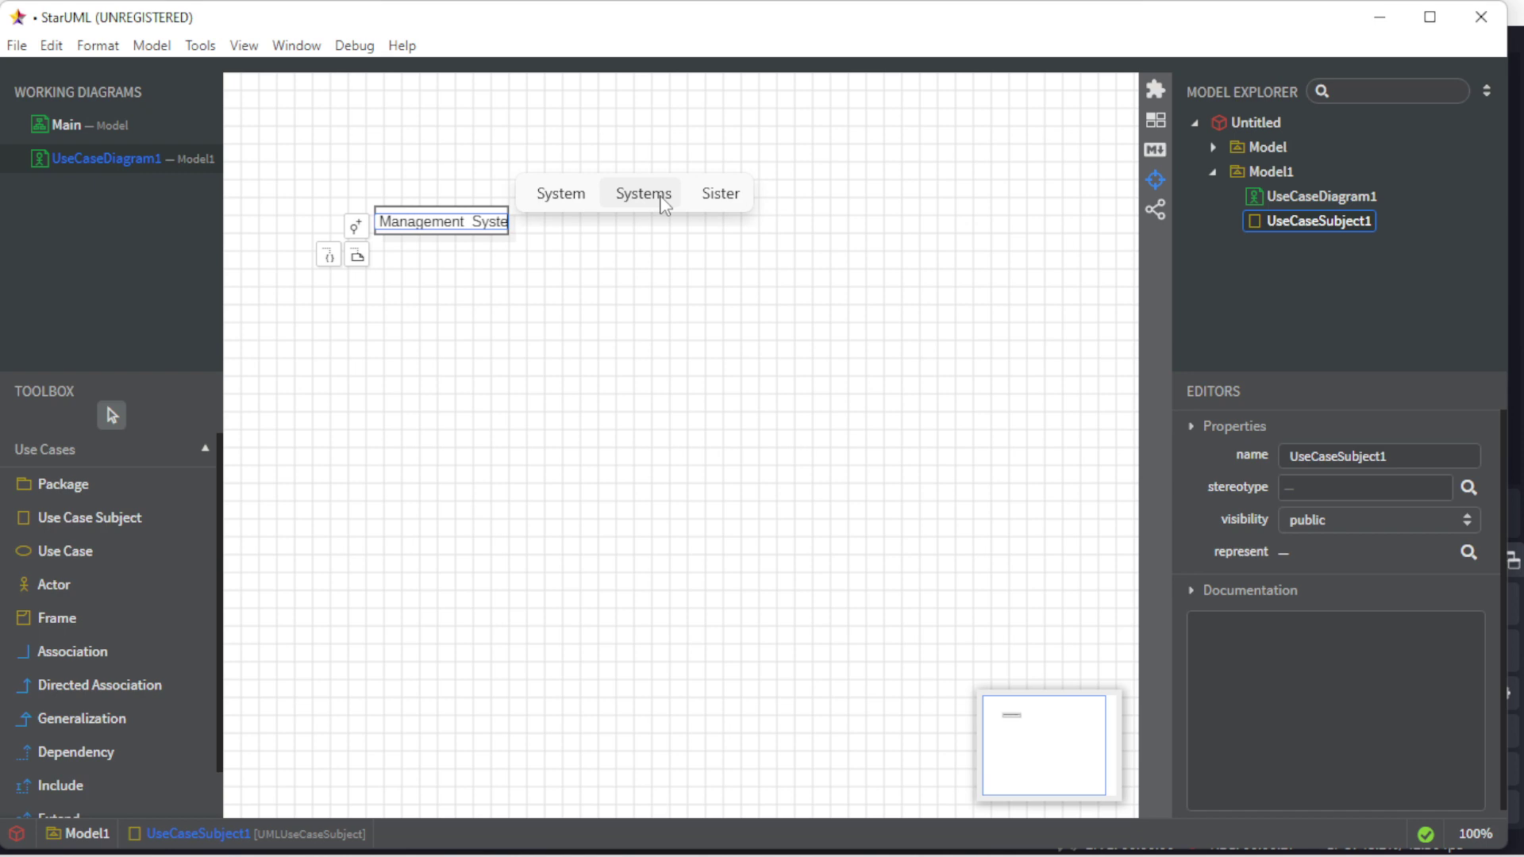
pyautogui.press('Return')
# Stretch the subject rectangle wider and taller, extending its bottom below the view, and shift it right.
pyautogui.click(451, 230)
pyautogui.moveTo(607, 234); pyautogui.dragTo(940, 584)
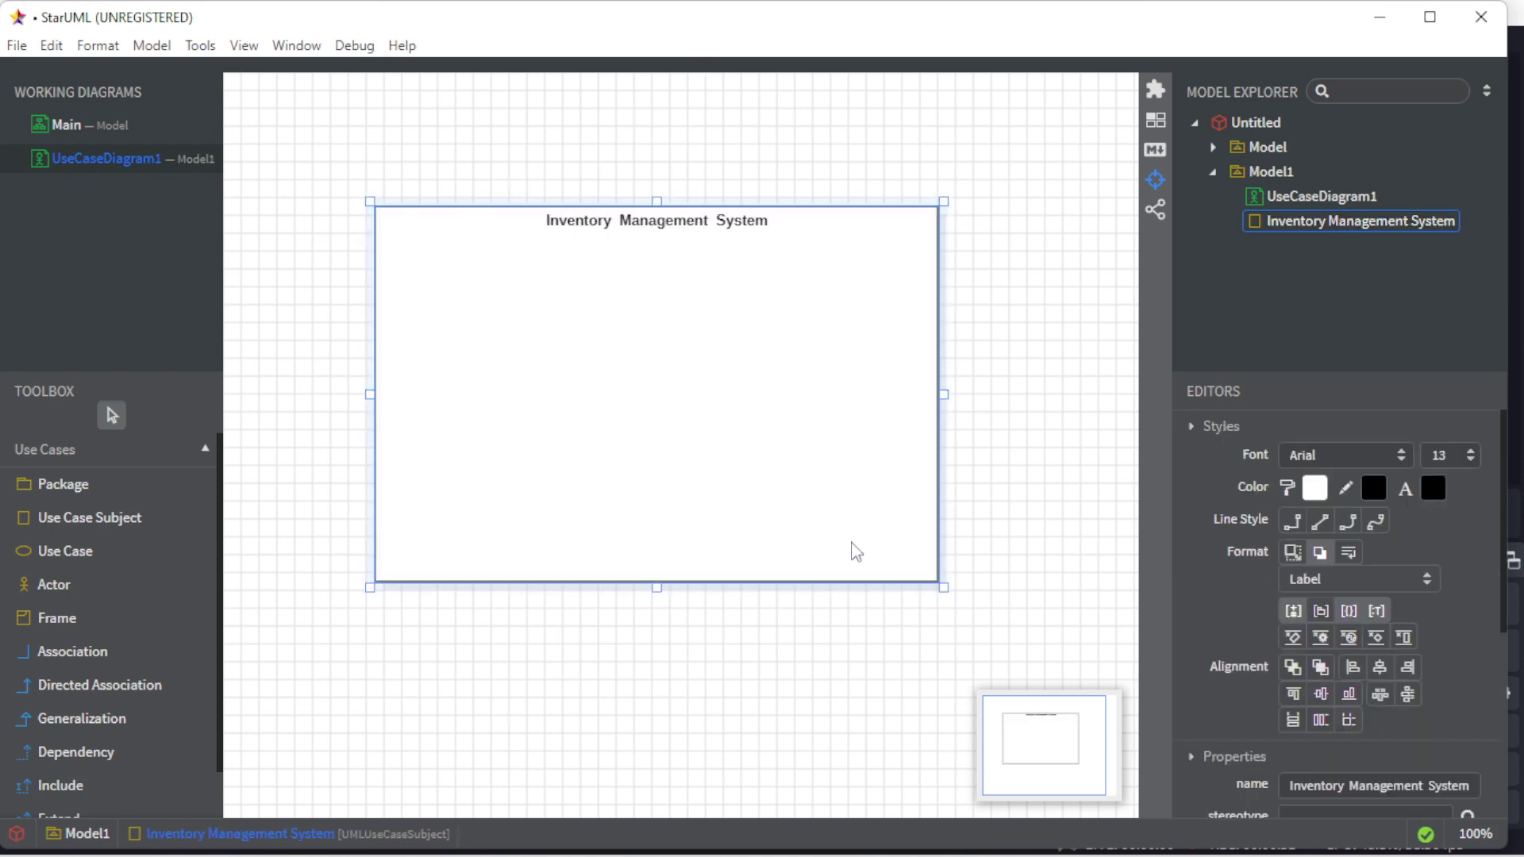
pyautogui.moveTo(676, 571)
pyautogui.mouseDown()
pyautogui.moveTo(677, 471)
pyautogui.moveTo(666, 799)
pyautogui.mouseUp()
pyautogui.click(683, 490)
pyautogui.moveTo(953, 451); pyautogui.dragTo(1048, 451)
pyautogui.moveTo(724, 796)
pyautogui.mouseDown()
pyautogui.moveTo(724, 572)
pyautogui.moveTo(738, 833)
pyautogui.mouseUp()
pyautogui.moveTo(758, 594); pyautogui.dragTo(822, 594)
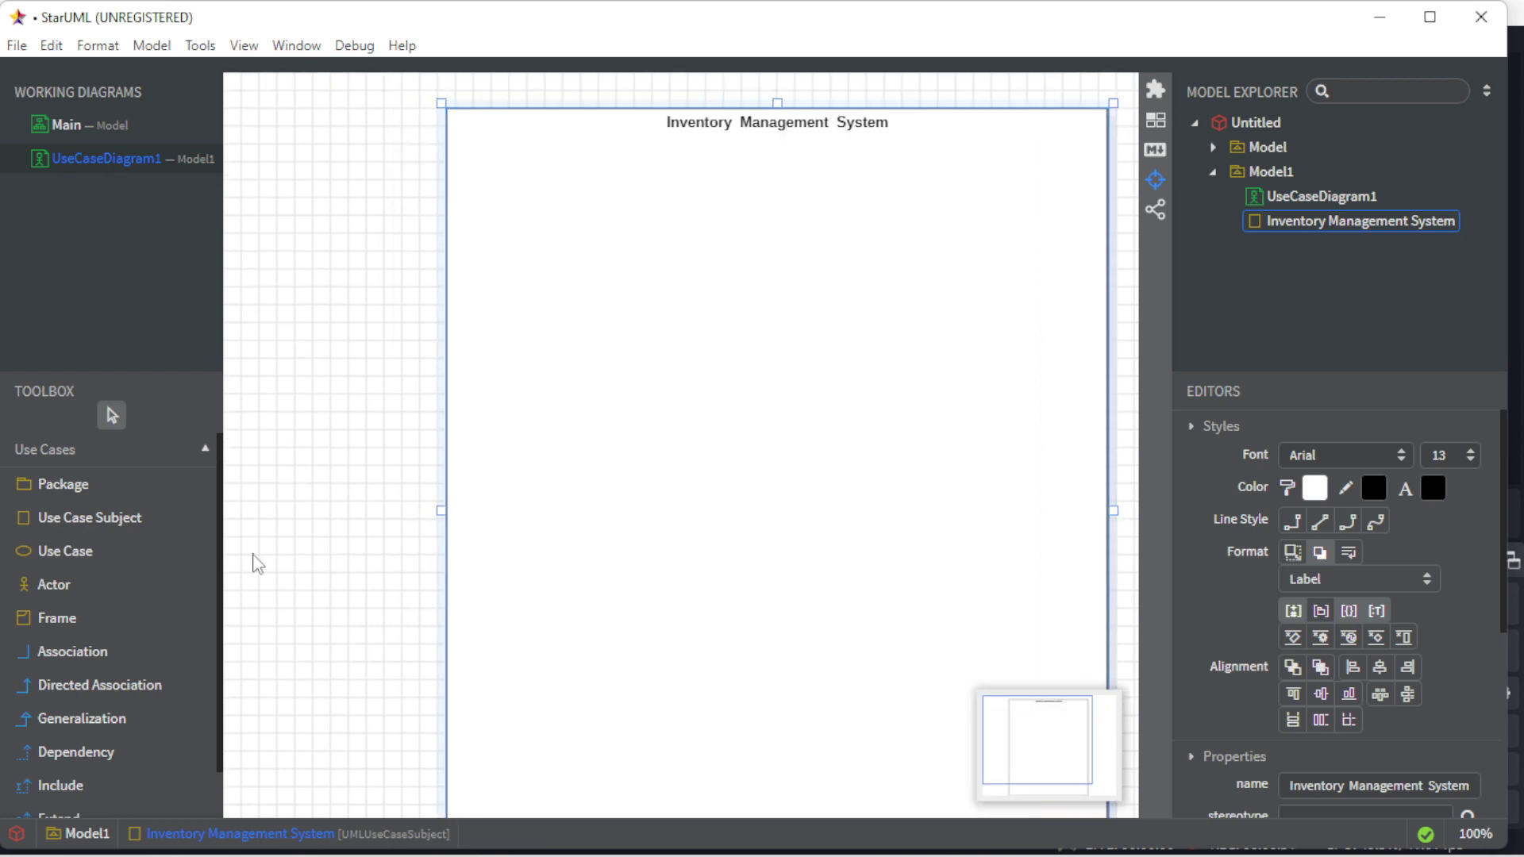
# Add an actor named 'Manager' left of the boundary and pick the Use Case tool.
pyautogui.click(256, 560)
pyautogui.click(54, 584)
pyautogui.click(331, 280)
pyautogui.write('Manager')
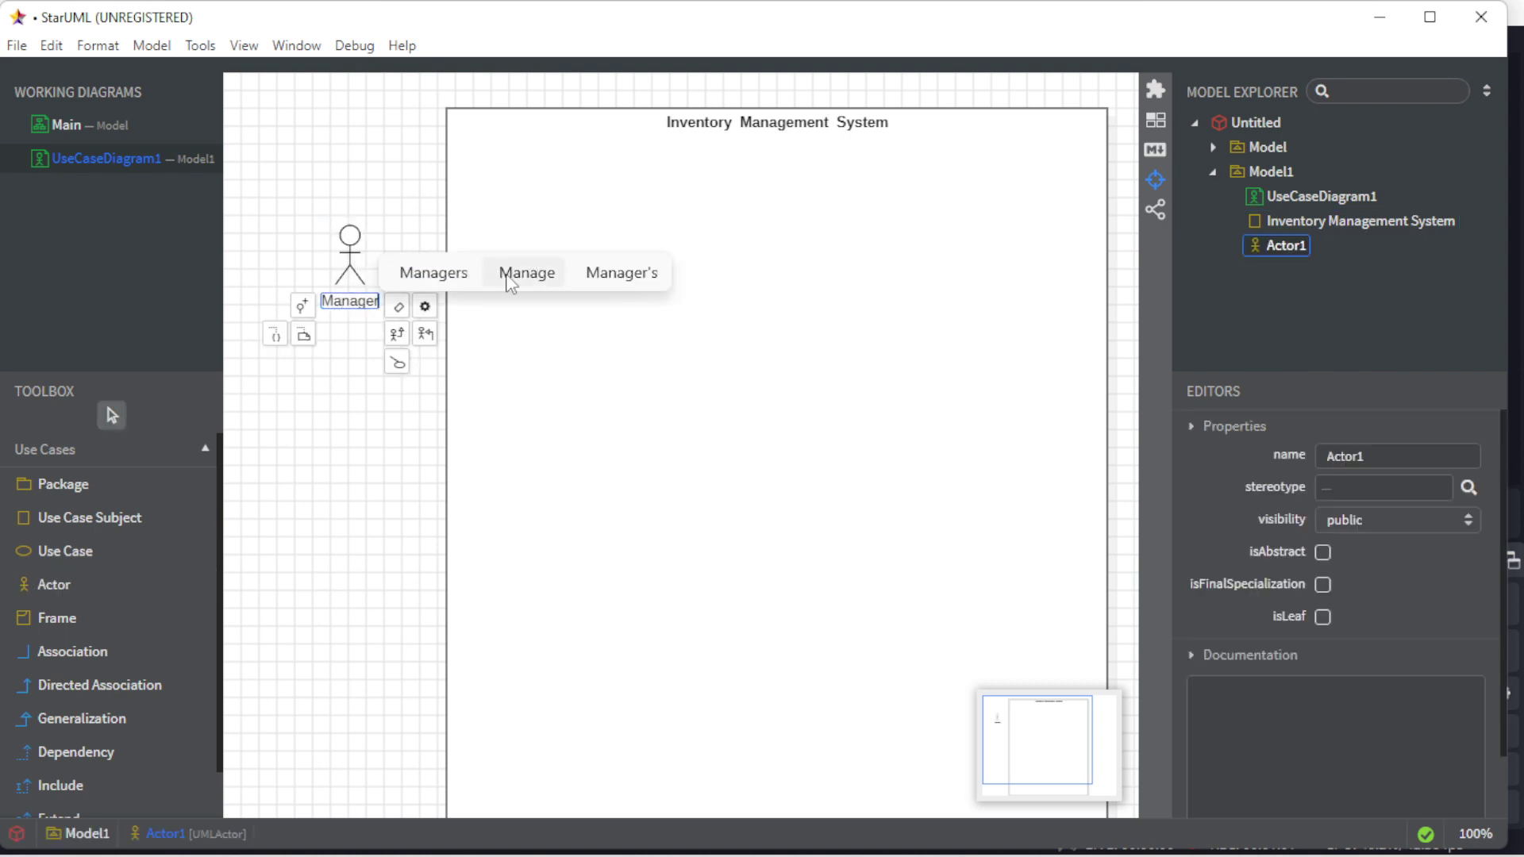
pyautogui.click(530, 331)
pyautogui.click(714, 464)
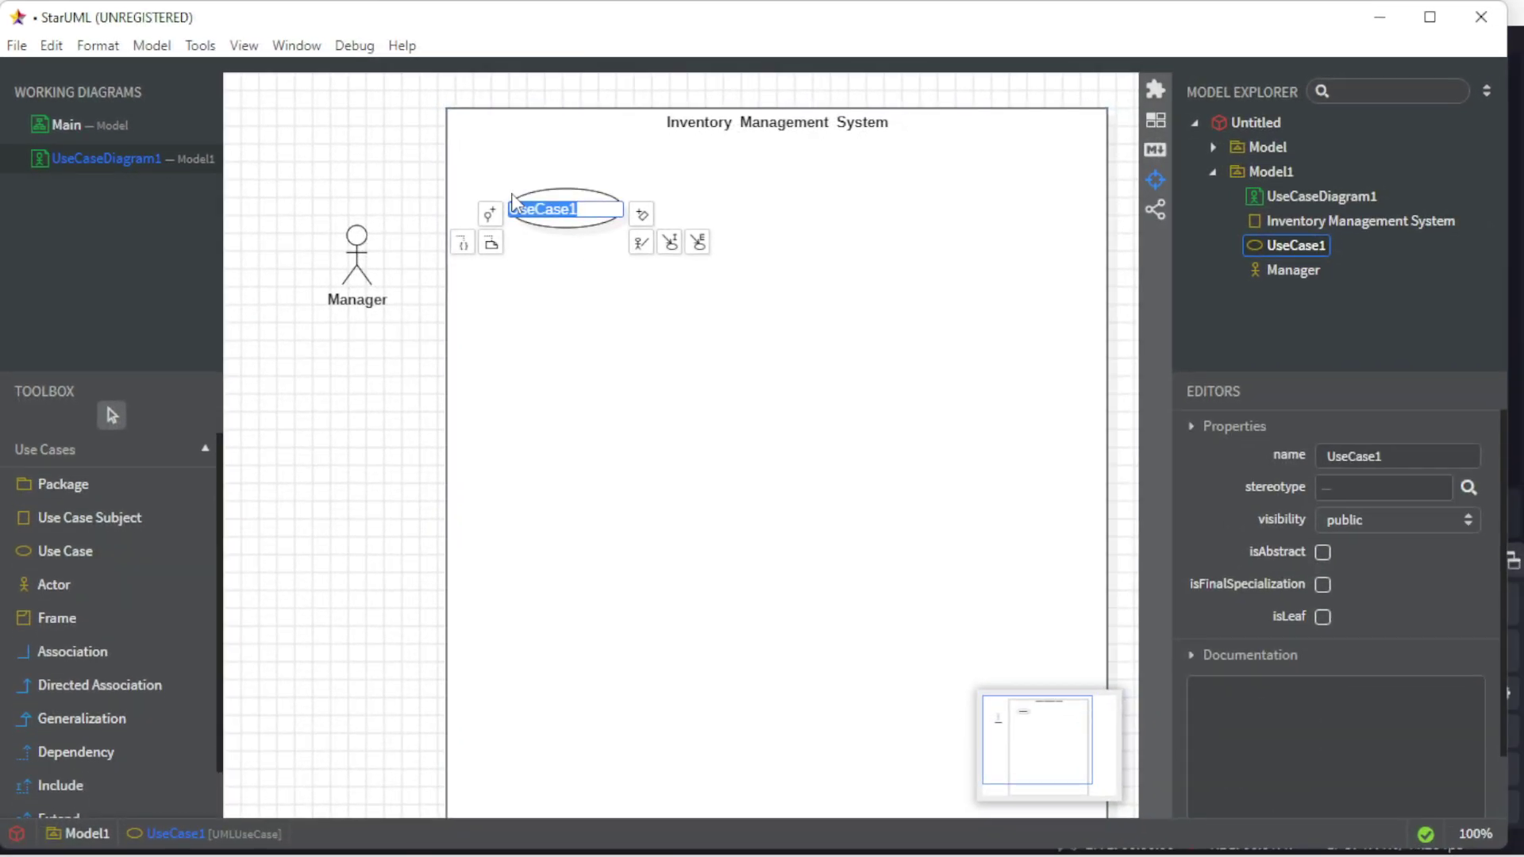
pyautogui.write('Buy Stock')
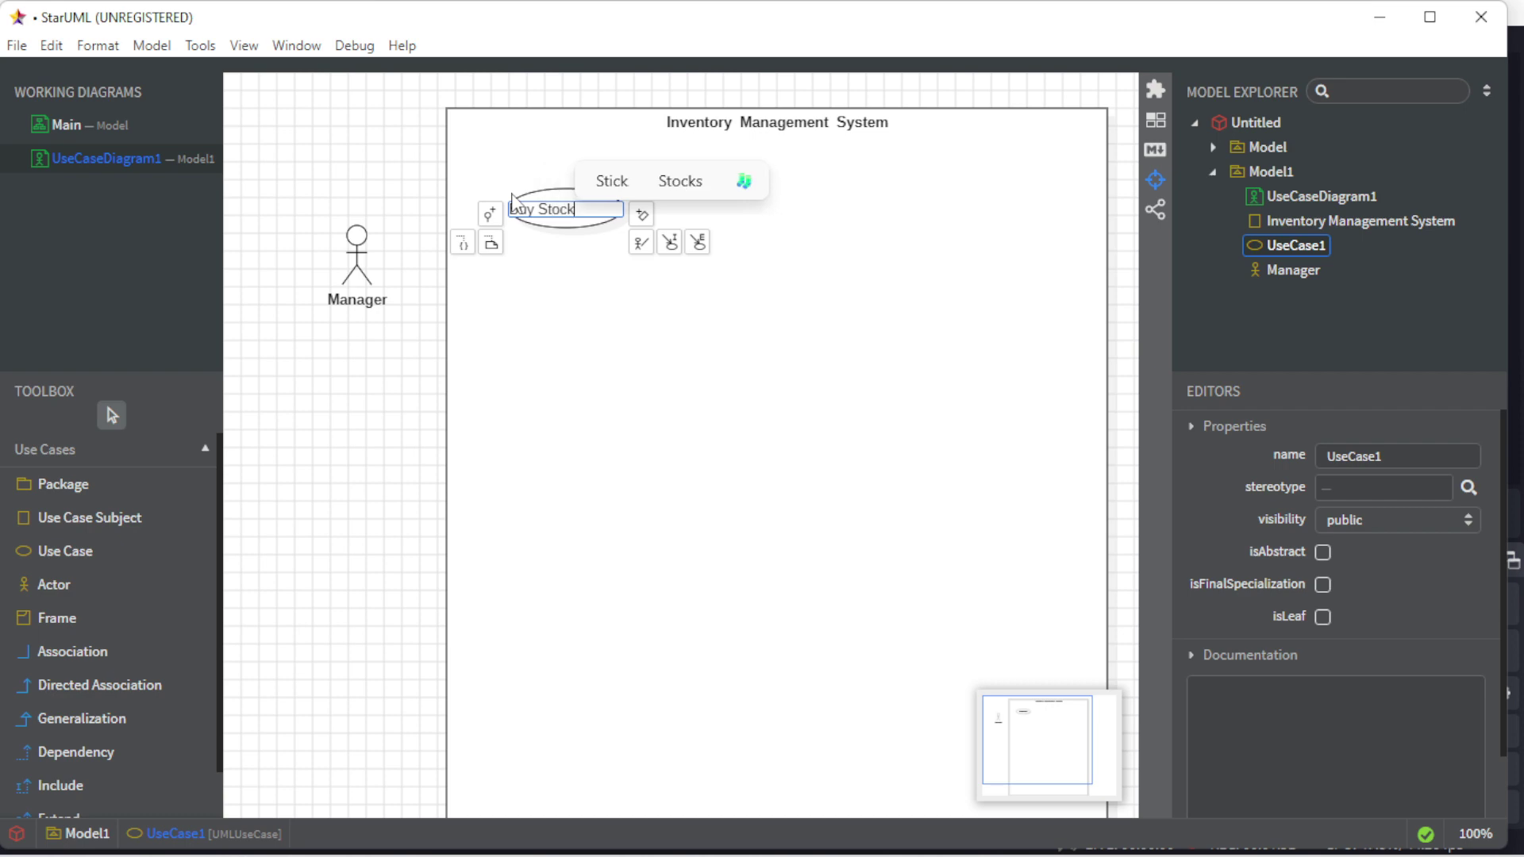
# Name the use case 'Buy Stock' and give it an included use case 'Give Payment'.
pyautogui.click(599, 366)
pyautogui.doubleClick(578, 212)
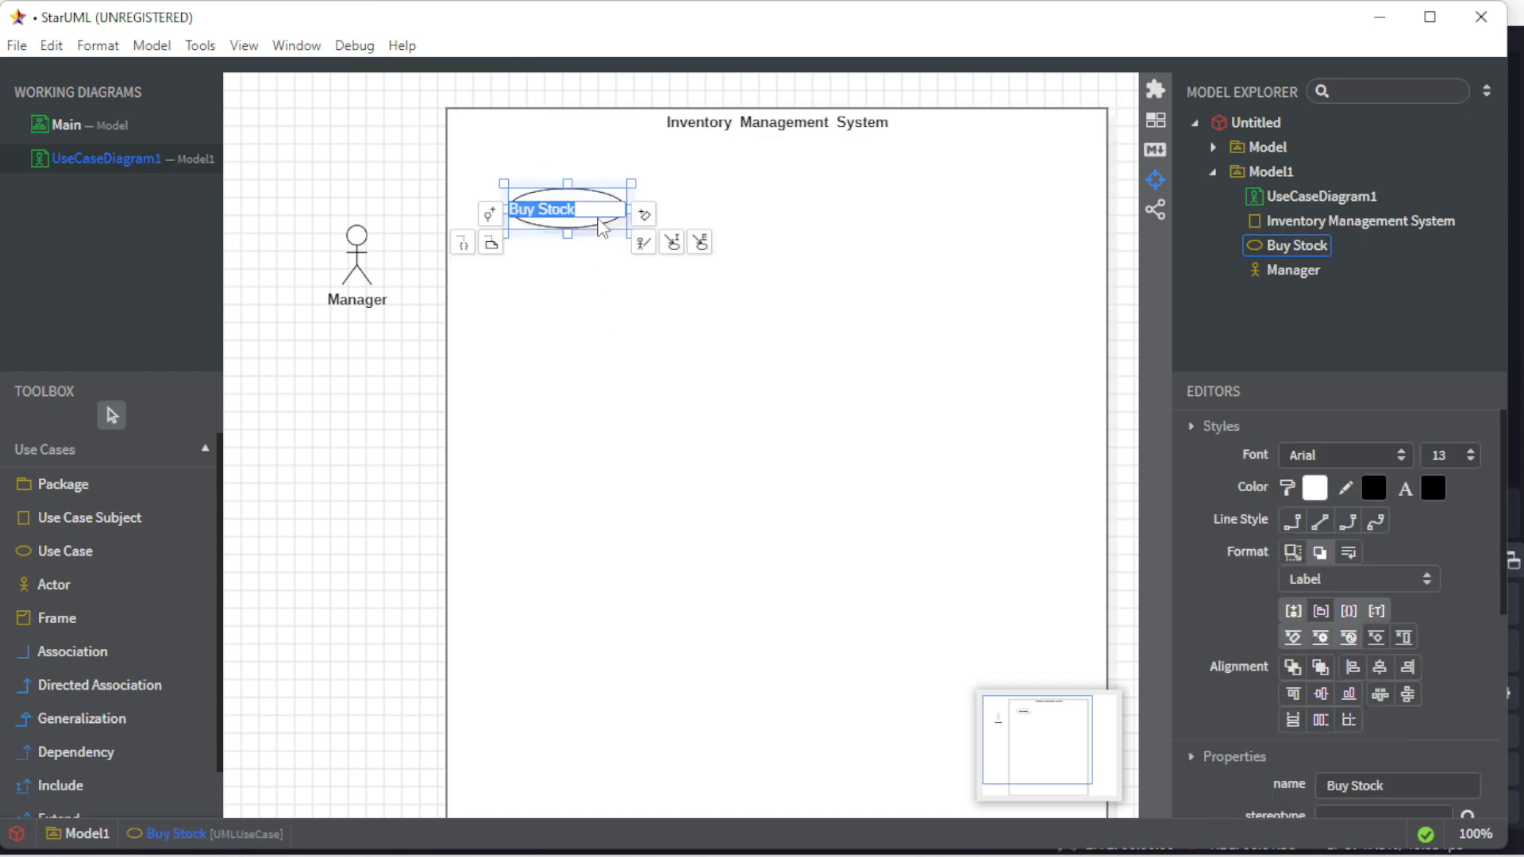
pyautogui.click(680, 246)
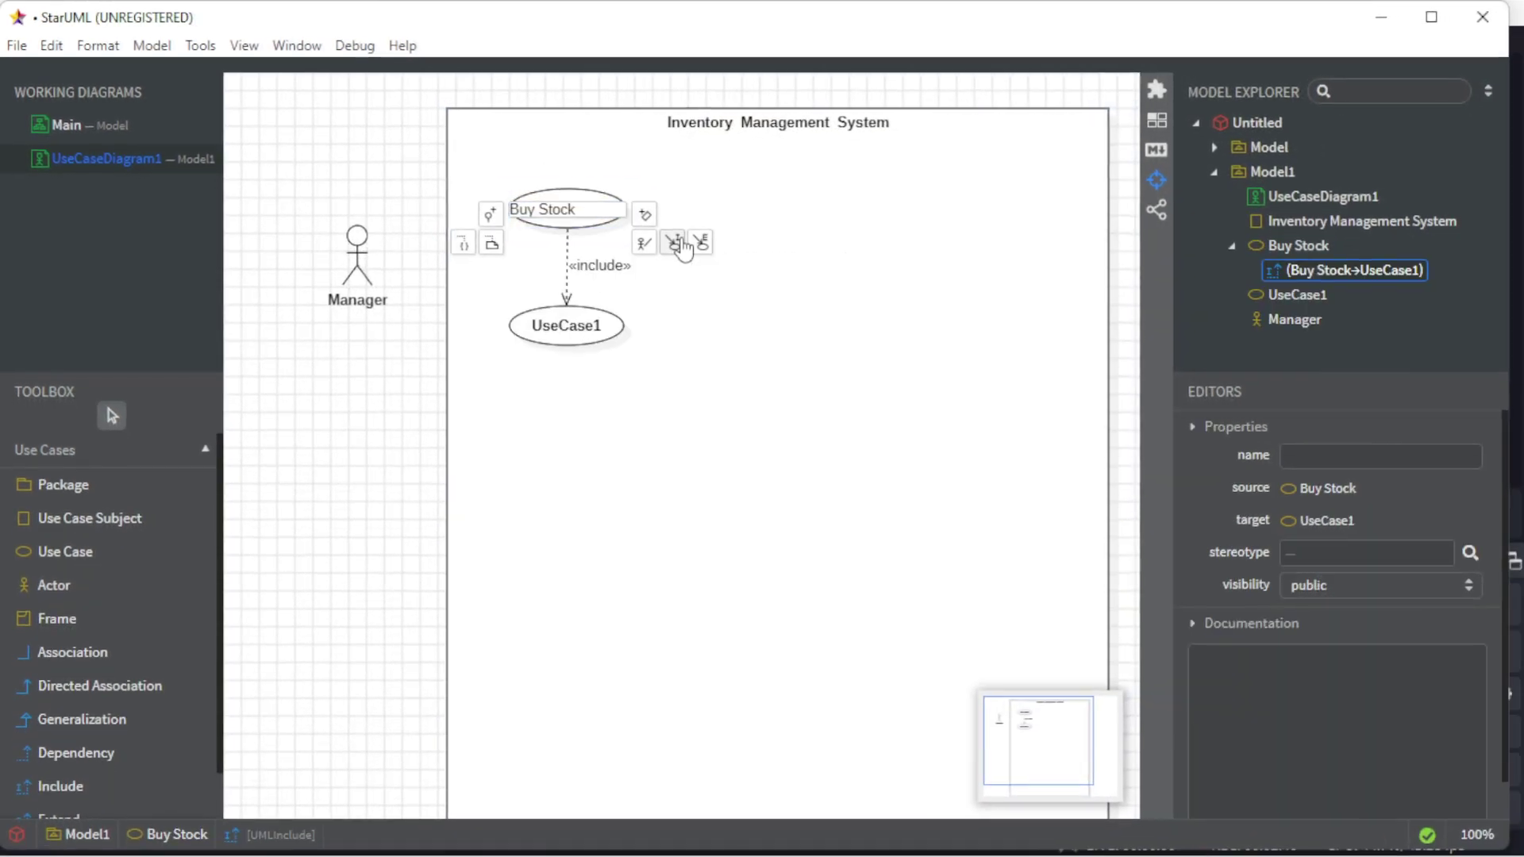
pyautogui.doubleClick(584, 338)
pyautogui.write('Gli')
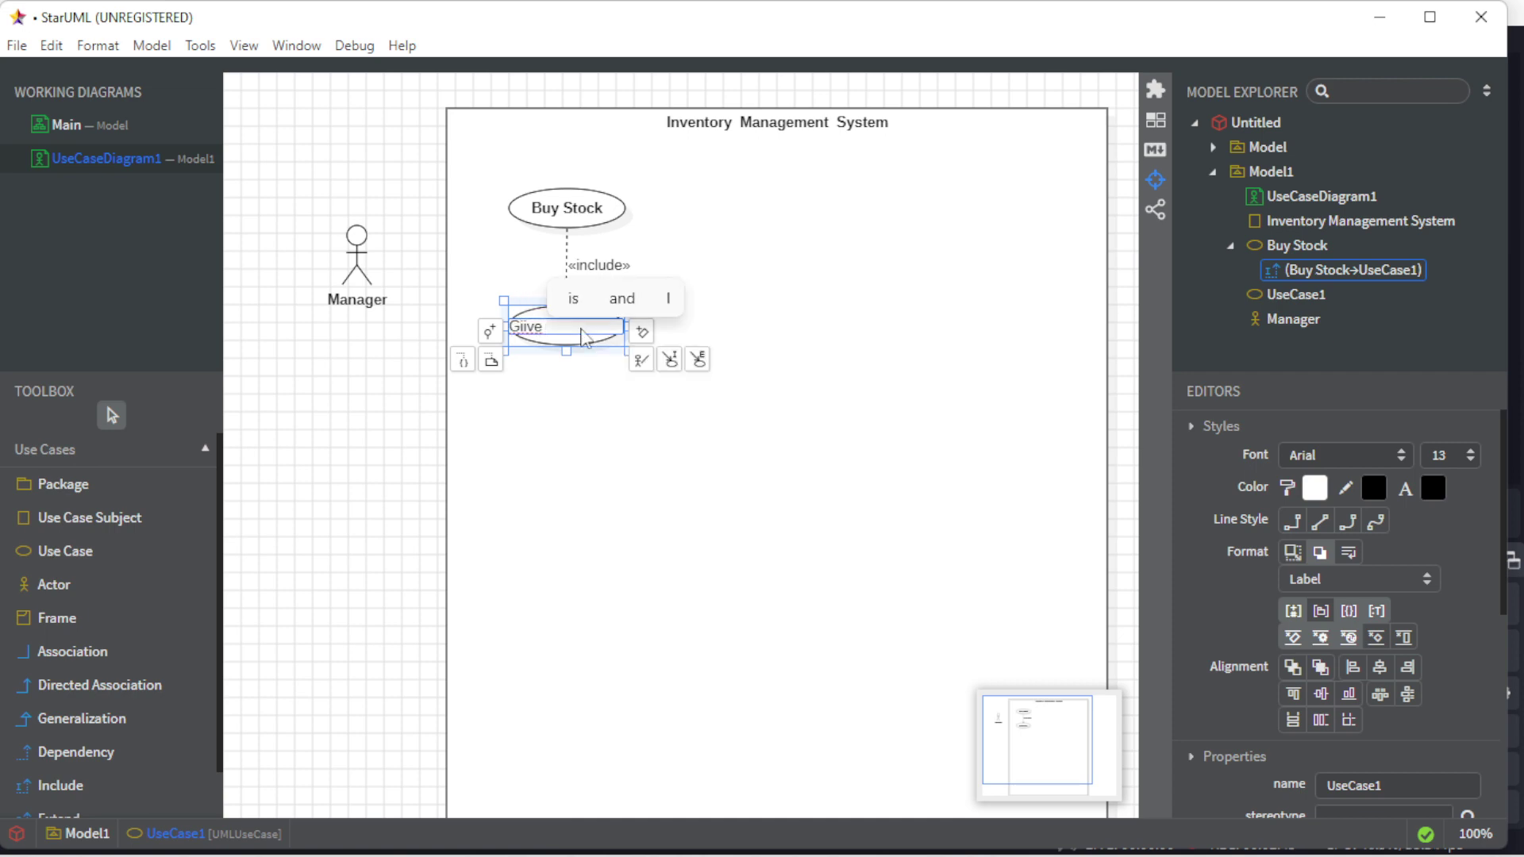
pyautogui.press('BackSpace')
pyautogui.write('e ')
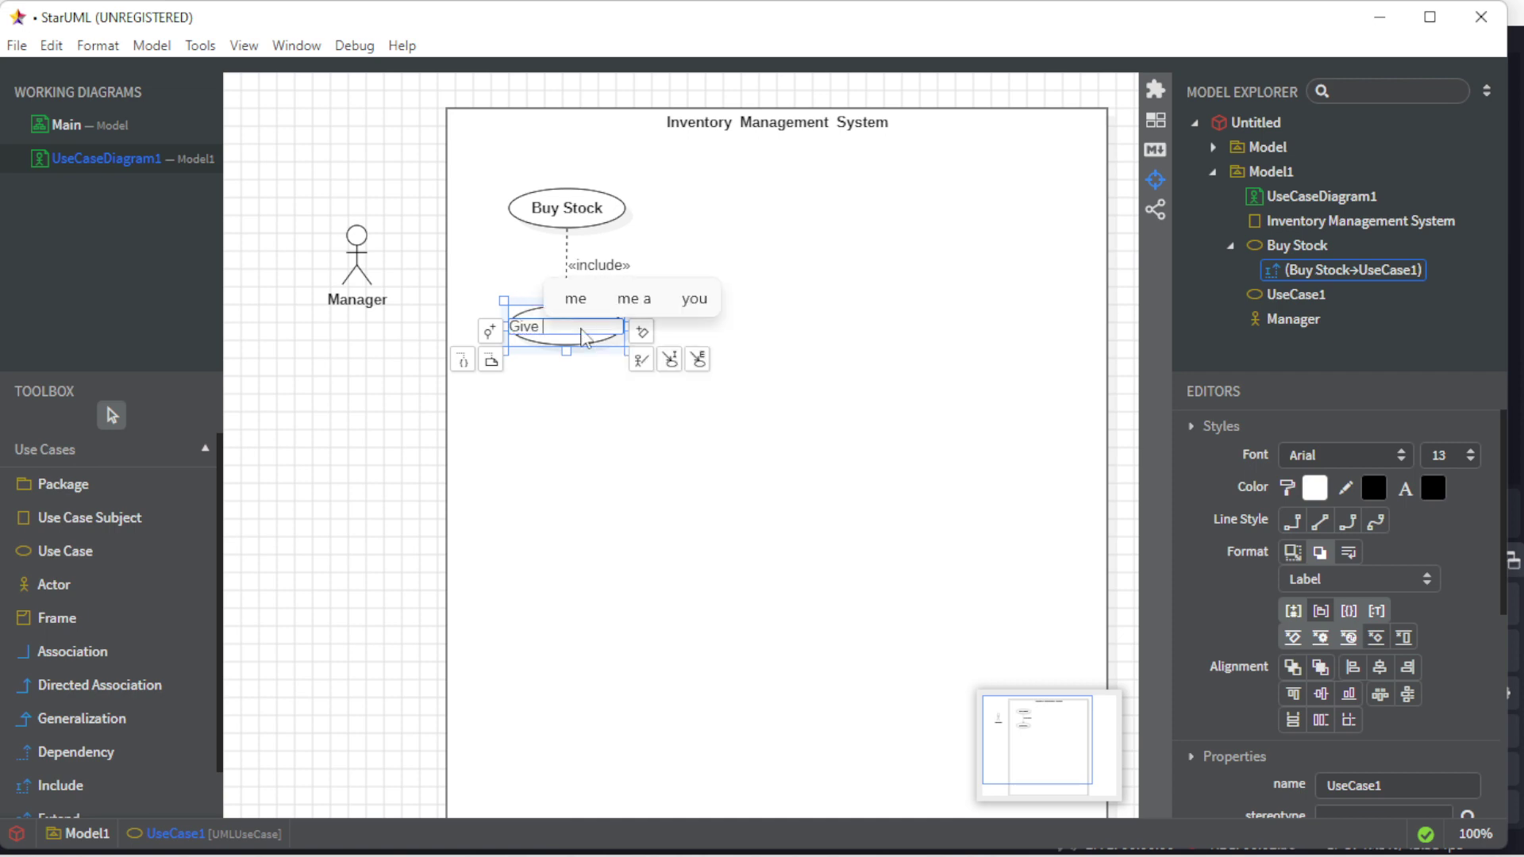
pyautogui.write('ayment')
pyautogui.press('Return')
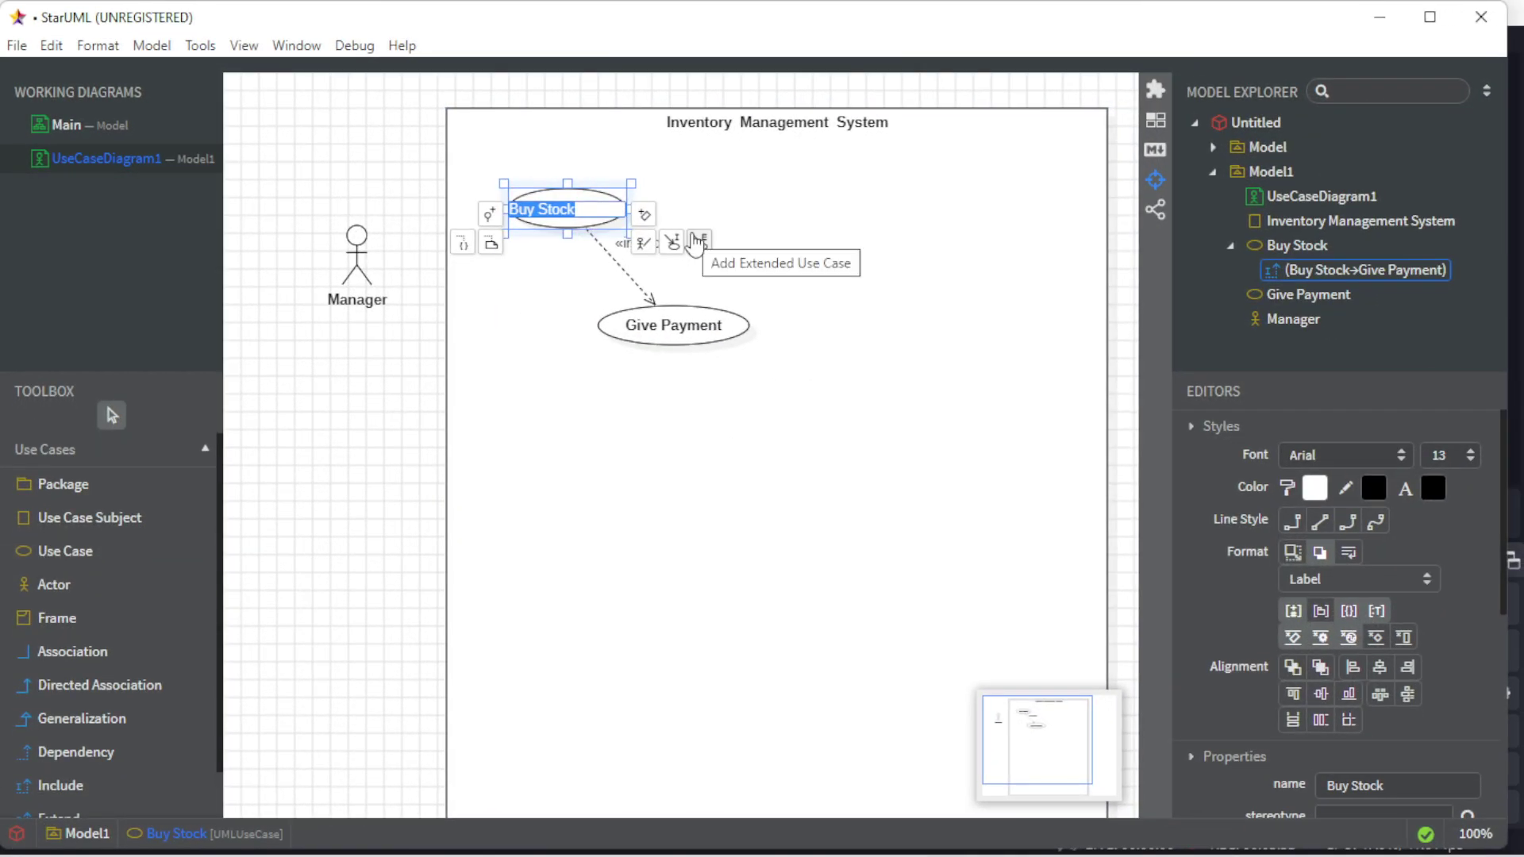
# Add a use case extending Buy Stock and move it to the right of Buy Stock.
pyautogui.click(698, 241)
pyautogui.moveTo(564, 325); pyautogui.dragTo(806, 207)
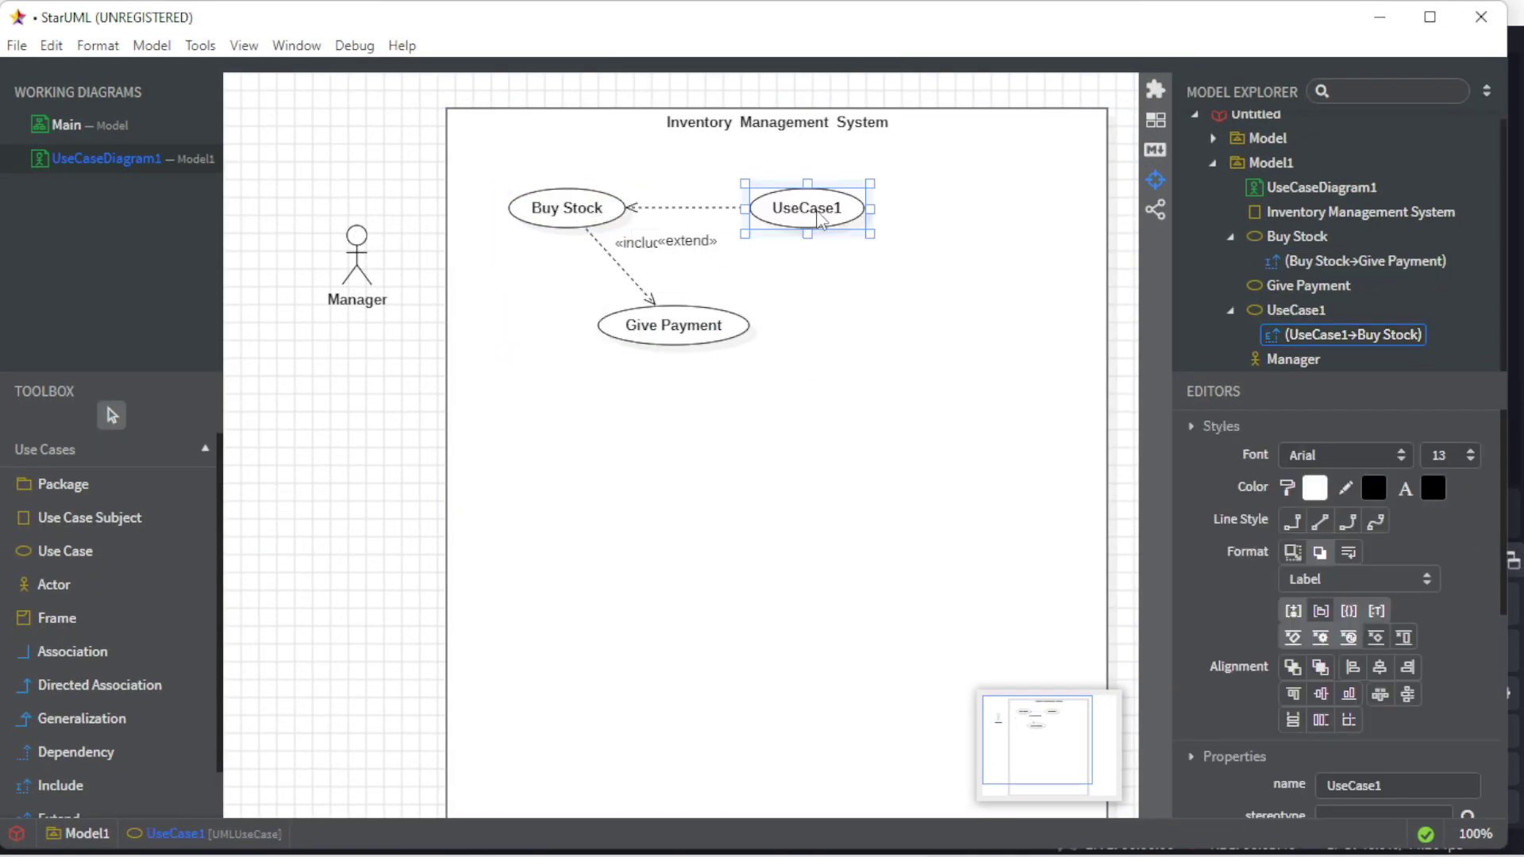
pyautogui.click(700, 244)
# Move the «extend» label above its line and rename the extending use case 'Report Quality issues to supplier'.
pyautogui.moveTo(700, 242); pyautogui.dragTo(702, 203)
pyautogui.click(736, 402)
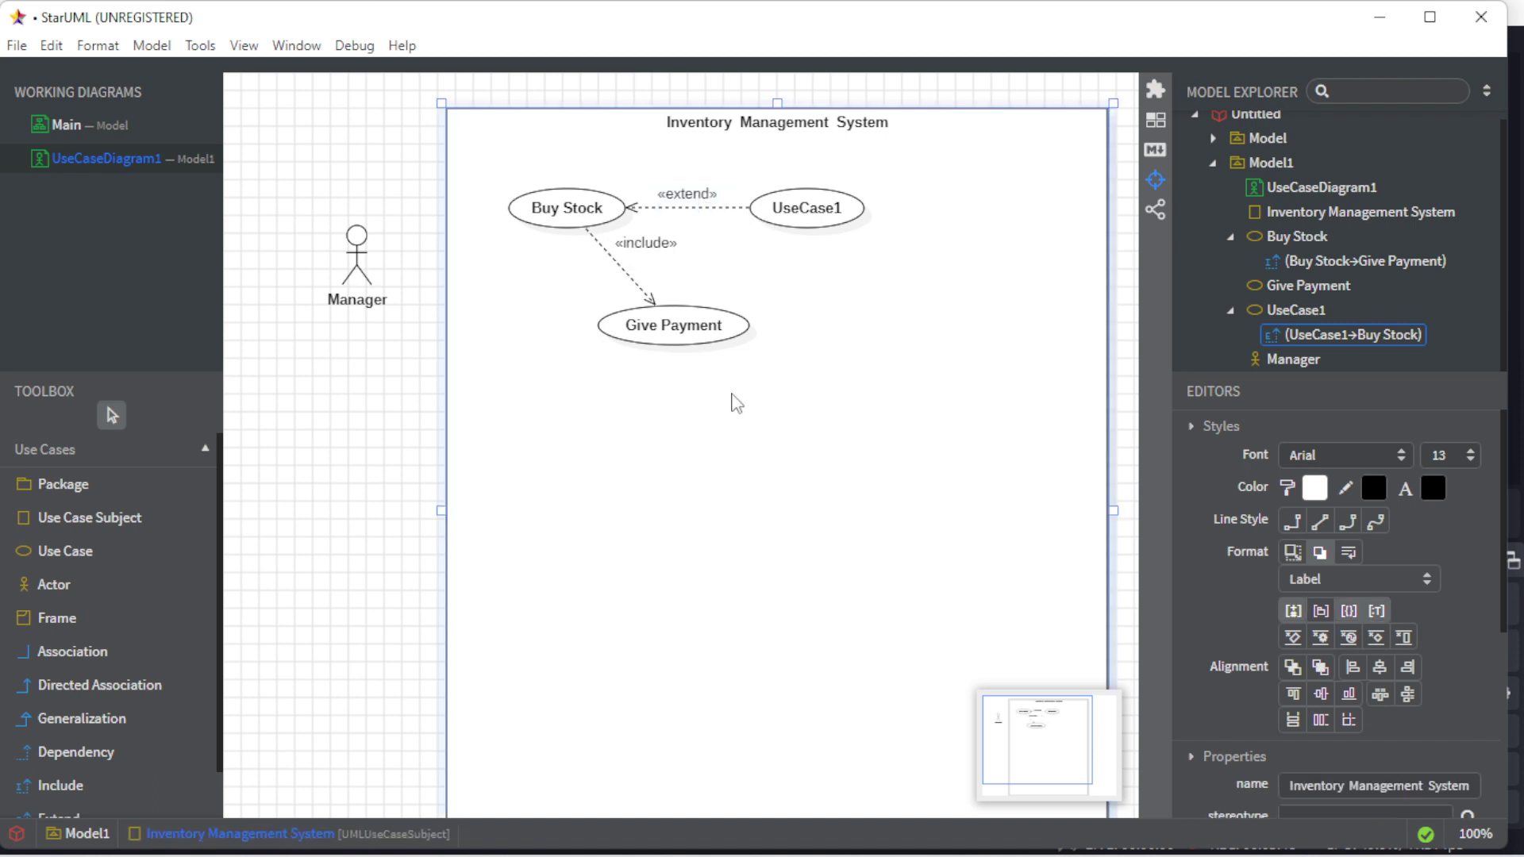
pyautogui.doubleClick(583, 215)
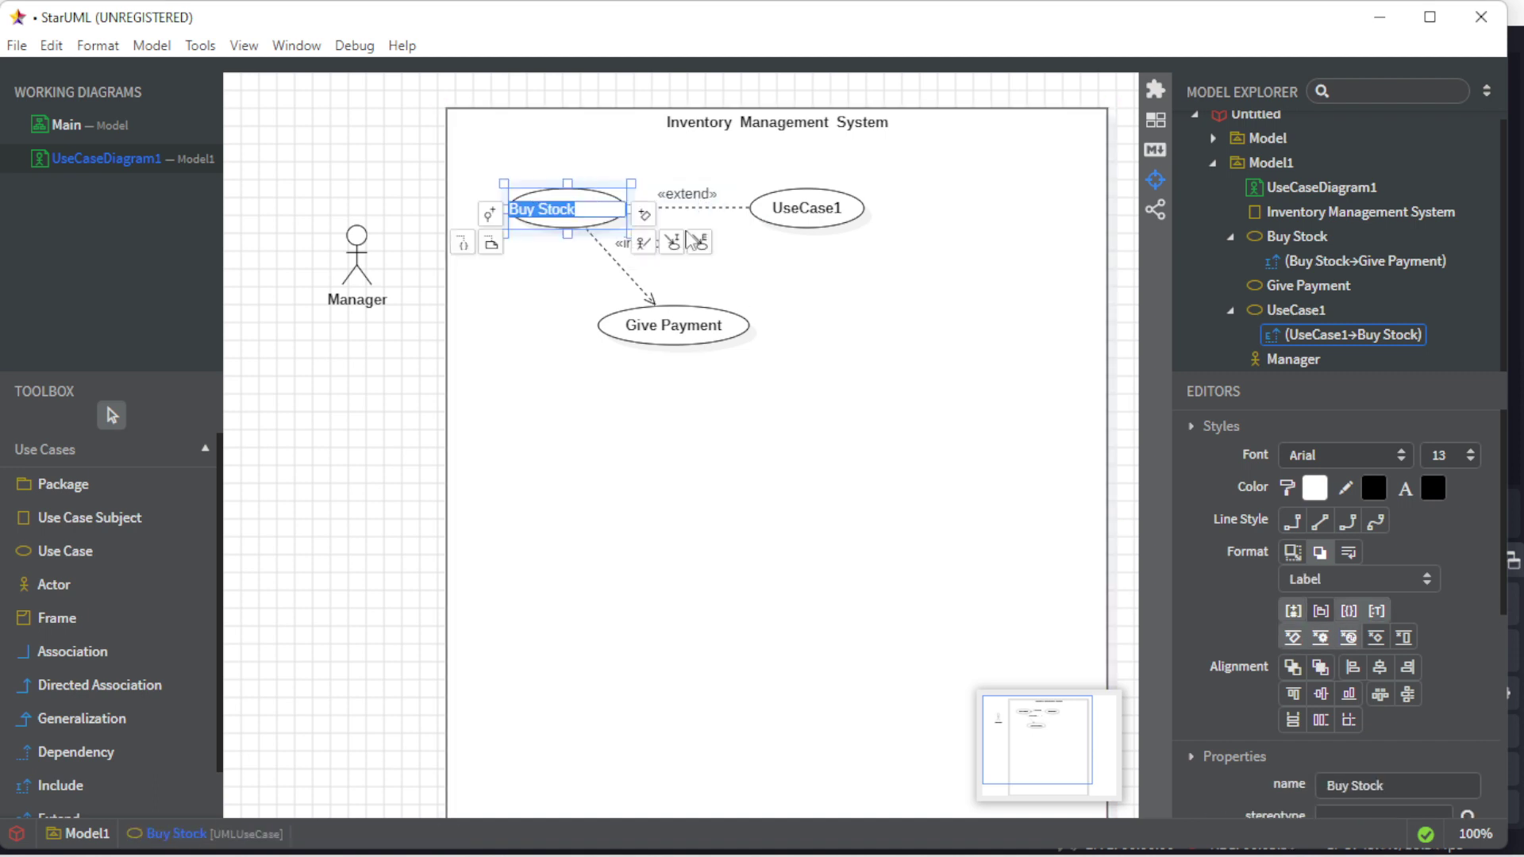
pyautogui.doubleClick(820, 210)
pyautogui.write('Report ')
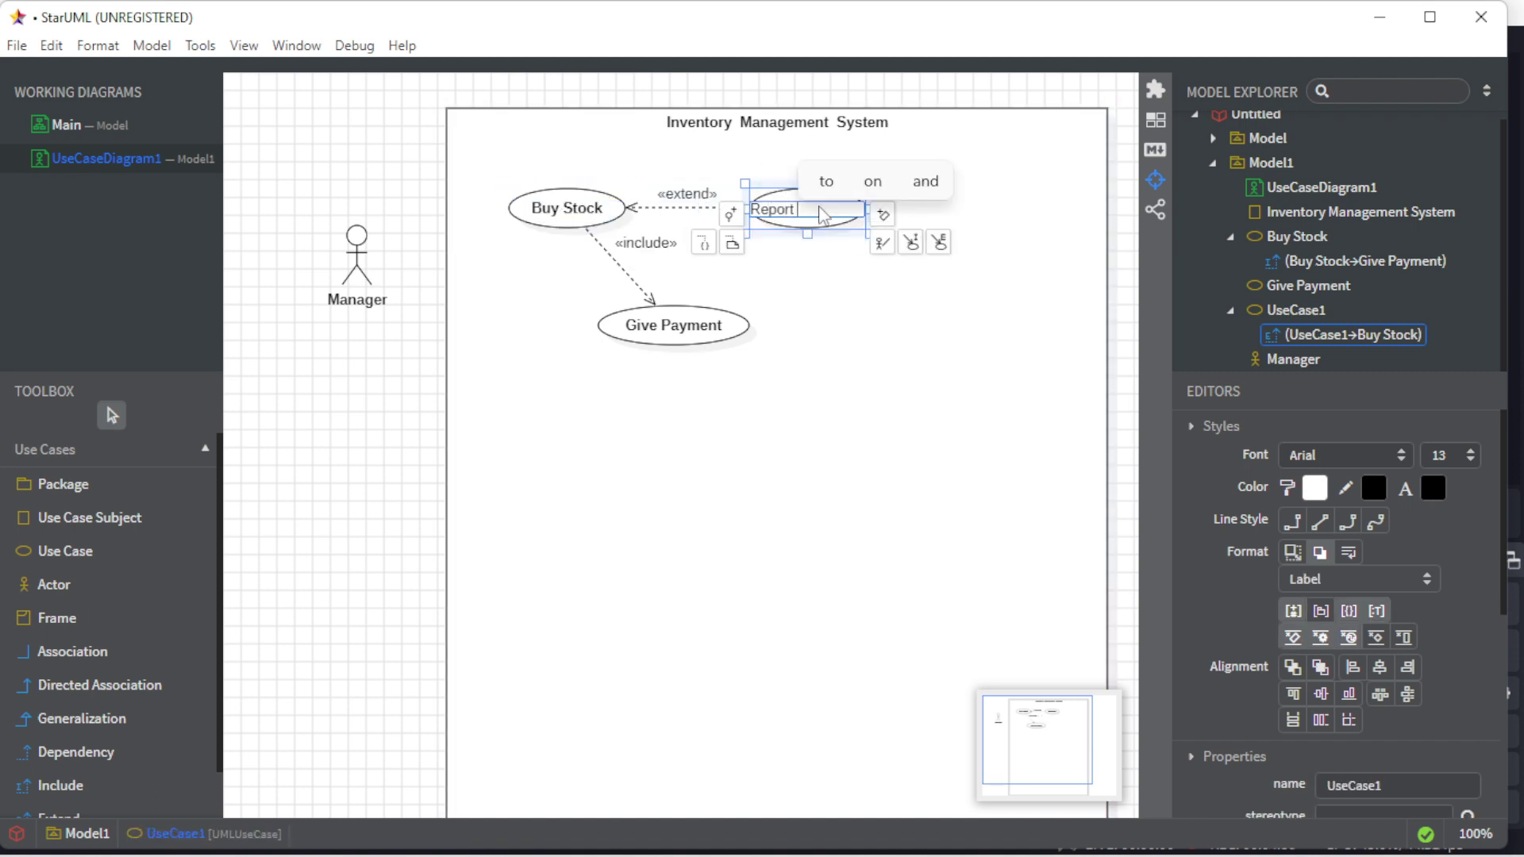
pyautogui.write('uality ssue')
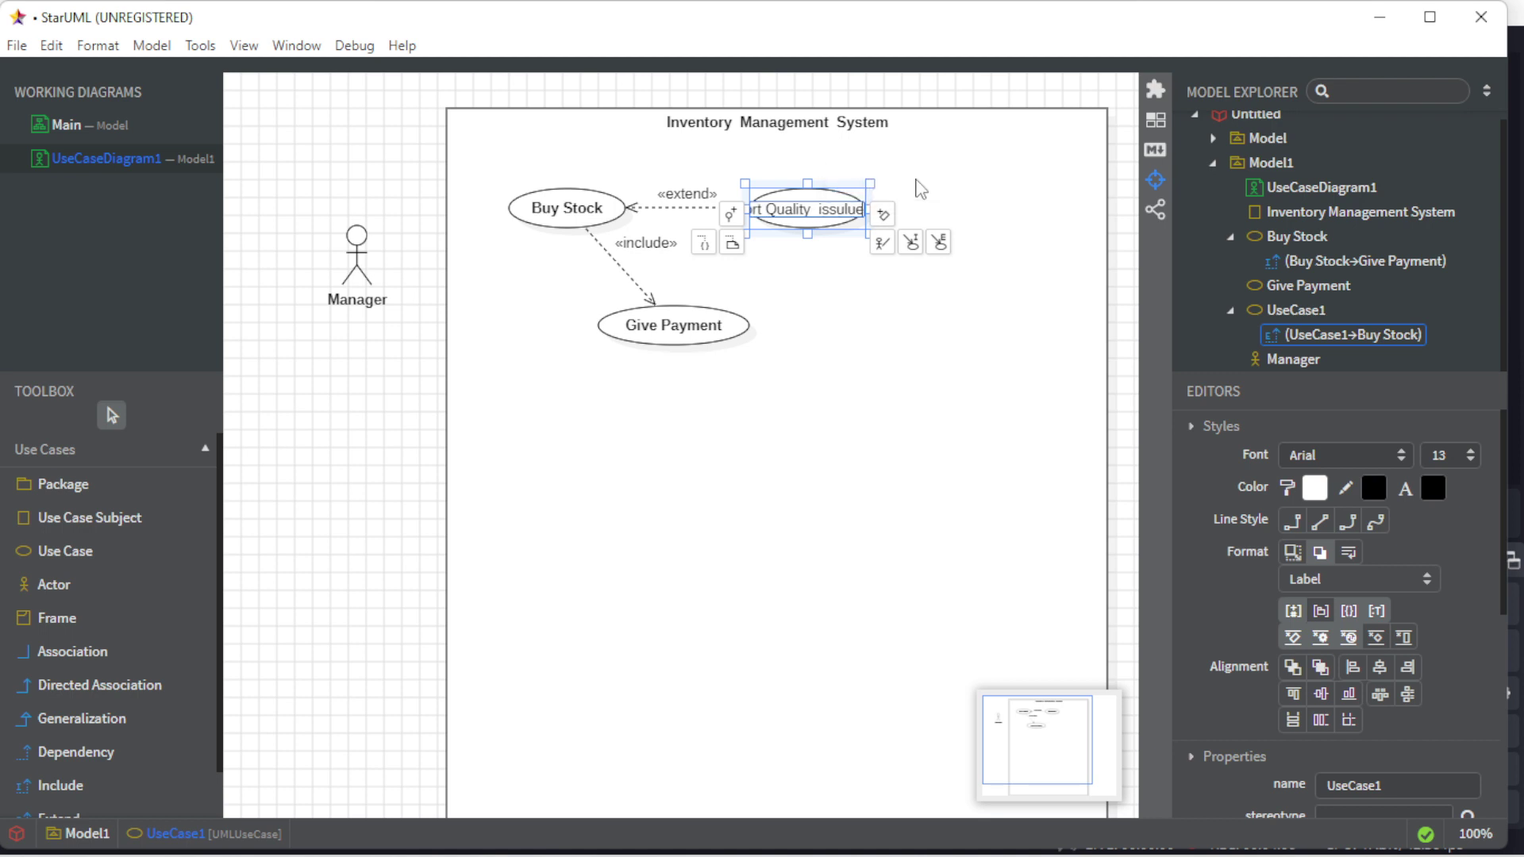
pyautogui.write(' to supplier')
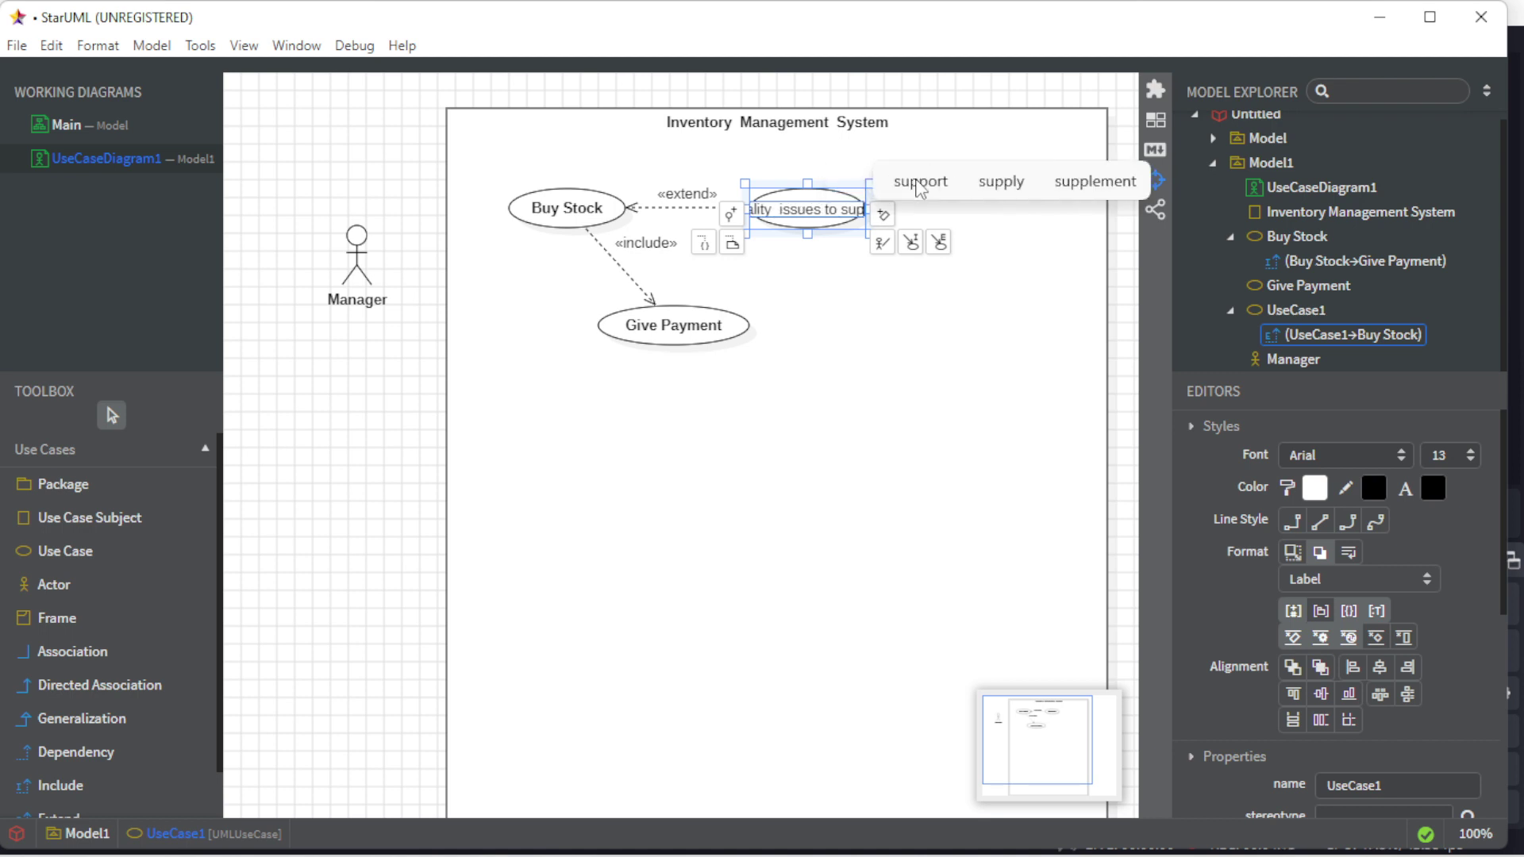
pyautogui.click(920, 189)
# Narrow the Report Quality issues to supplier ellipse so its name wraps onto two lines.
pyautogui.click(929, 280)
pyautogui.click(1071, 210)
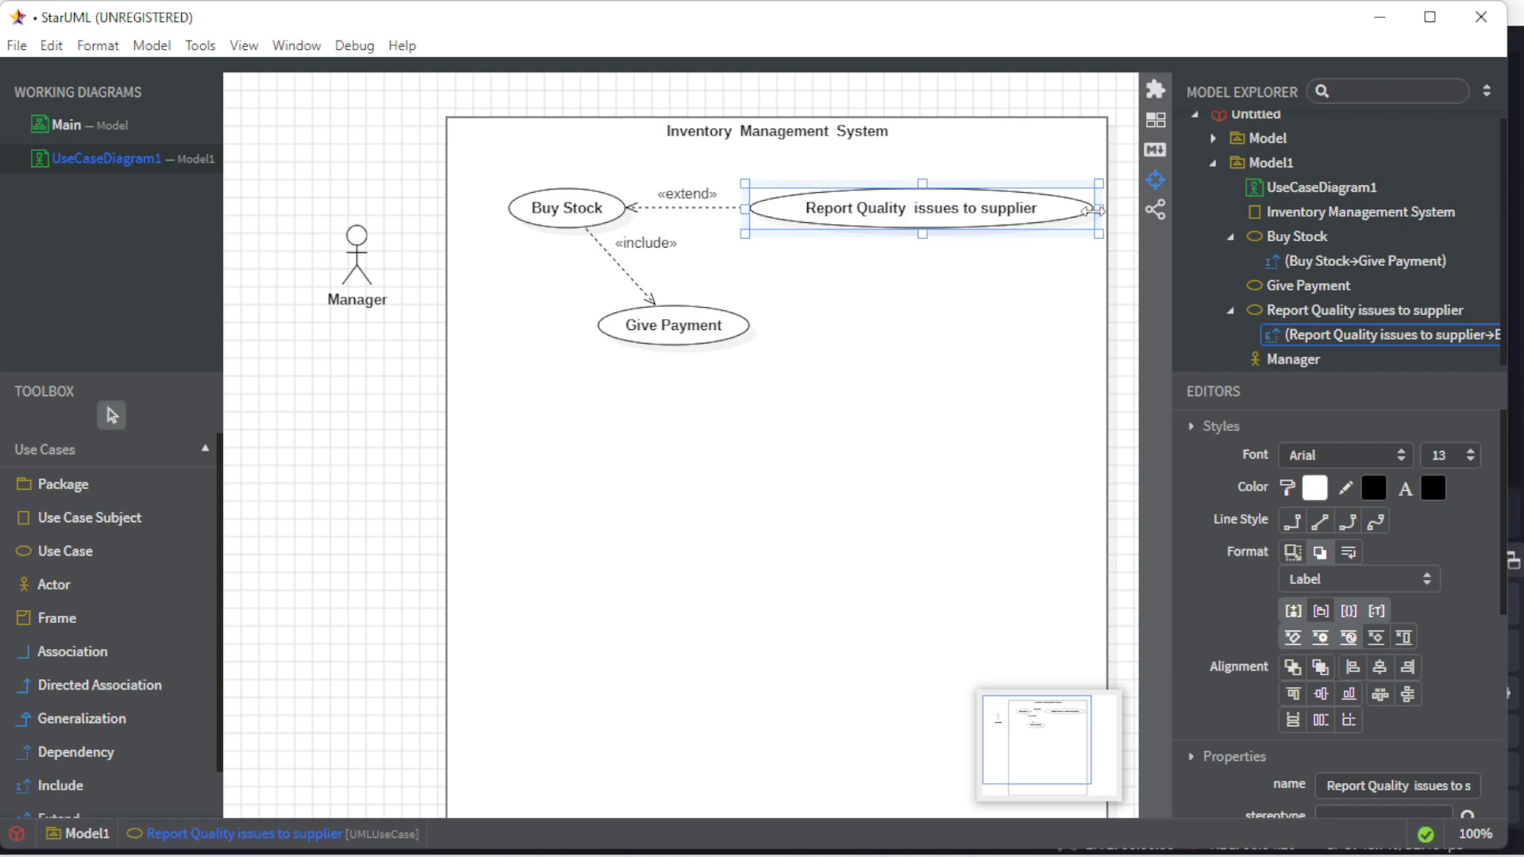
pyautogui.doubleClick(926, 212)
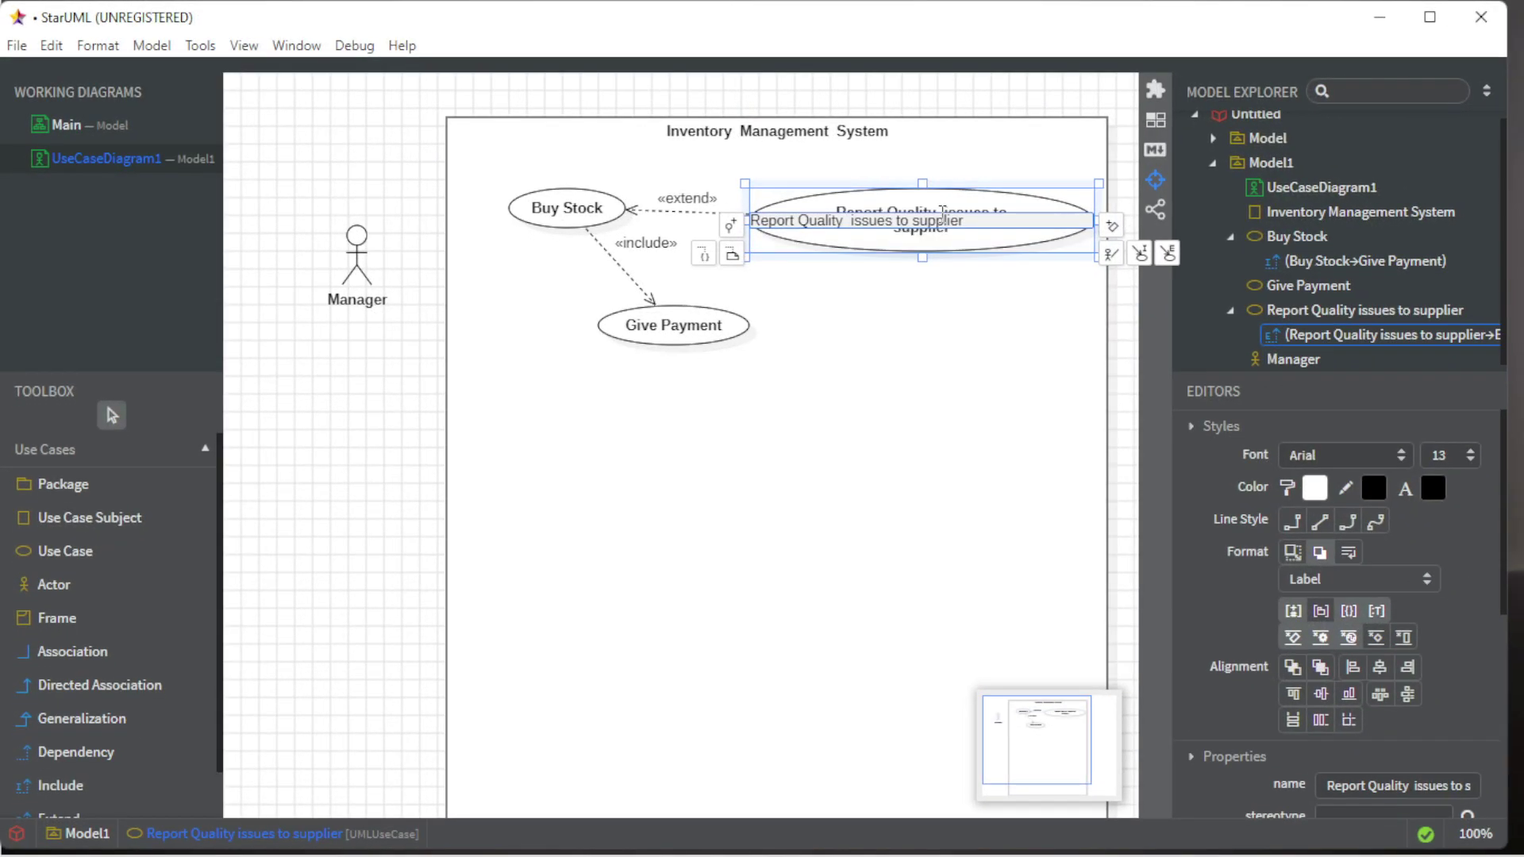
pyautogui.click(905, 371)
pyautogui.moveTo(1092, 220); pyautogui.dragTo(967, 221)
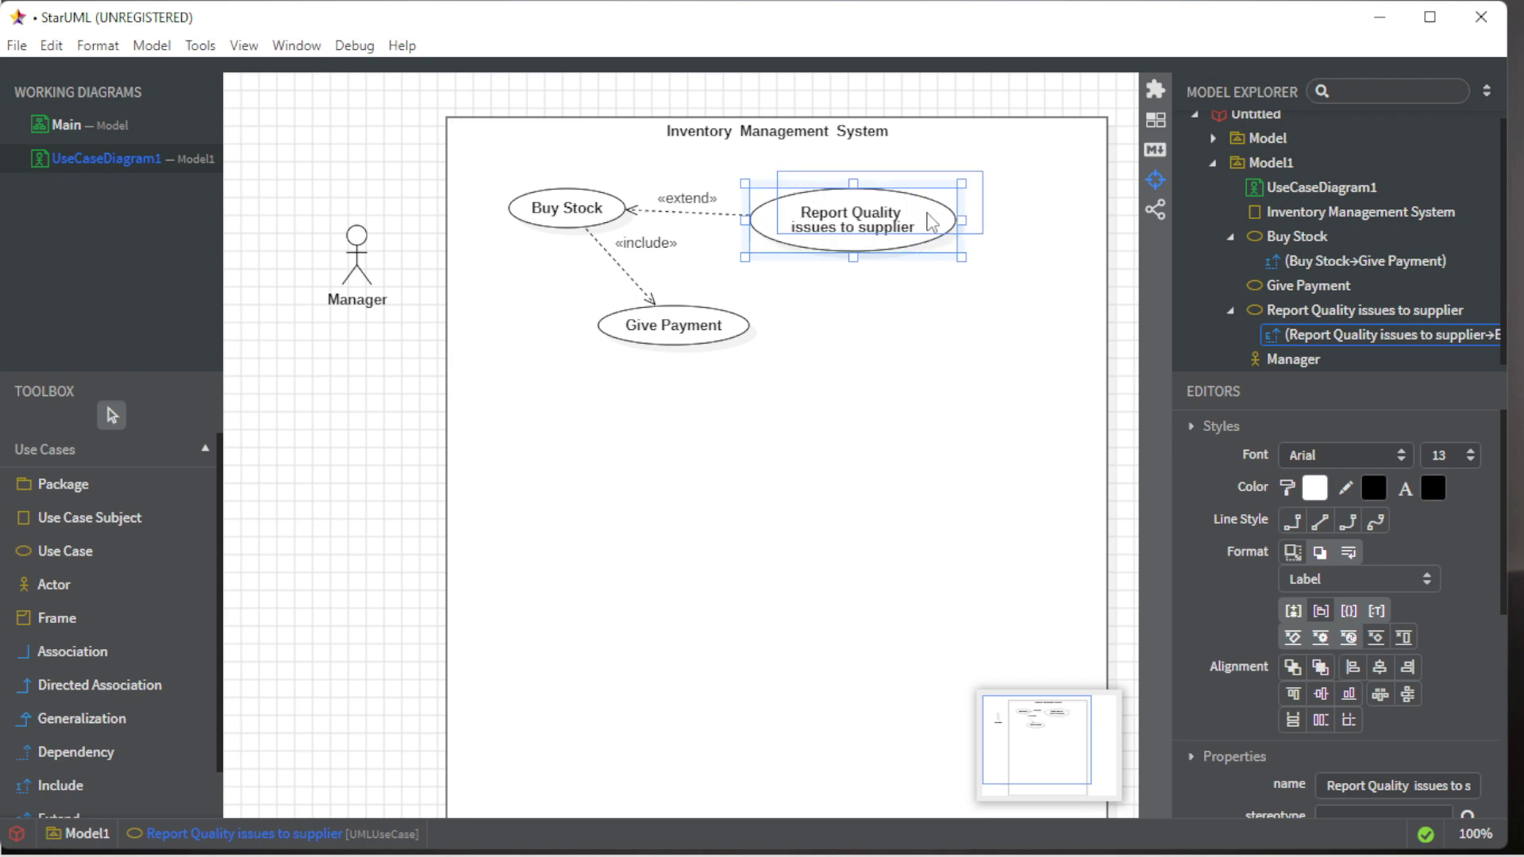
pyautogui.click(934, 363)
pyautogui.doubleClick(919, 221)
pyautogui.click(926, 379)
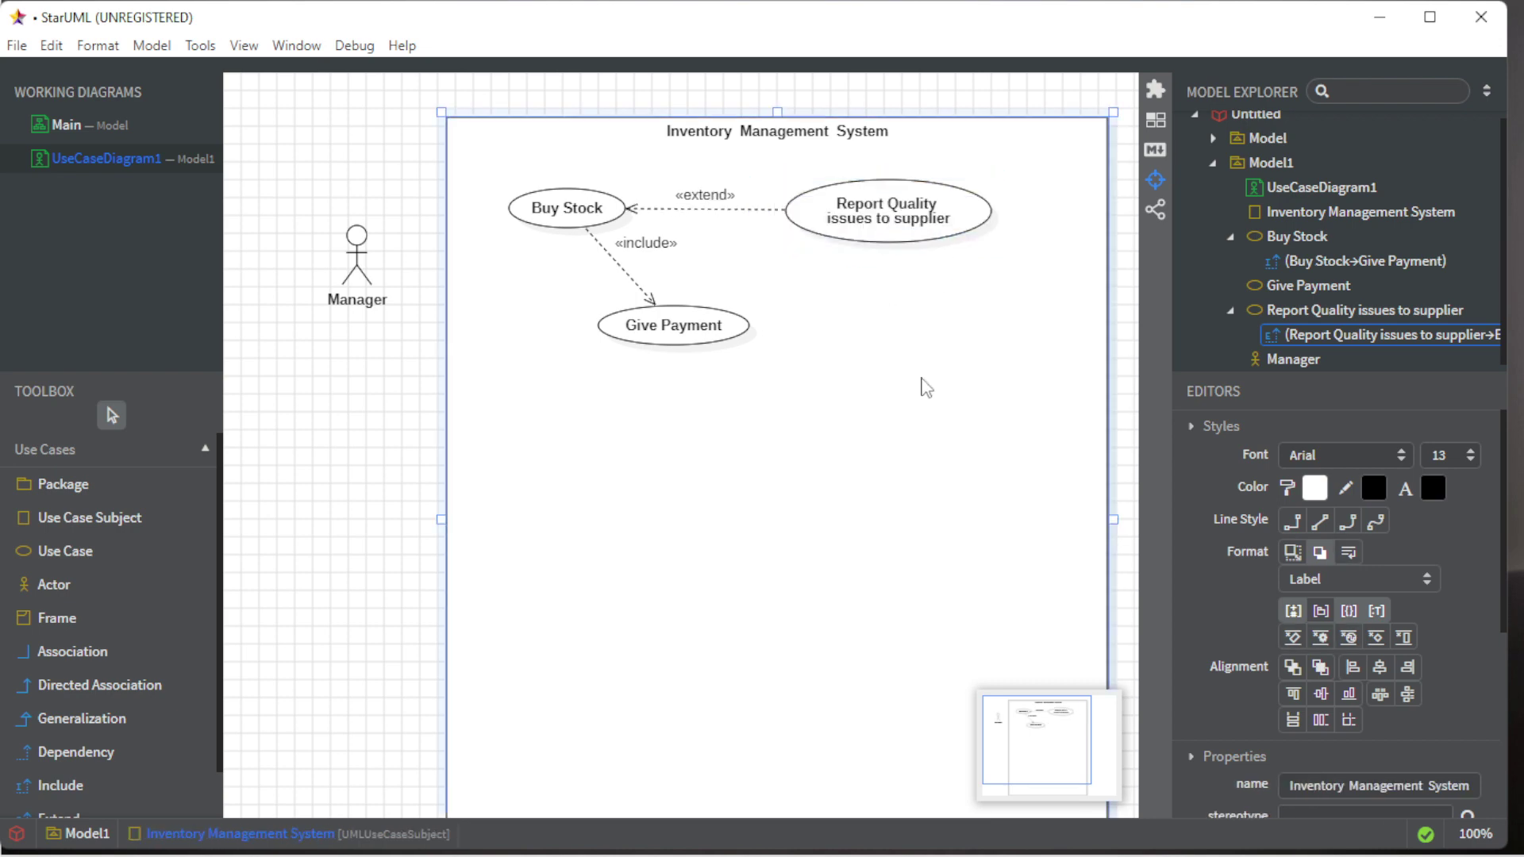
# Give Report Quality issues to supplier an included use case 'Return damaged goods', enlarged and moved up-right.
pyautogui.click(887, 214)
pyautogui.doubleClick(888, 215)
pyautogui.click(1038, 238)
pyautogui.doubleClick(834, 341)
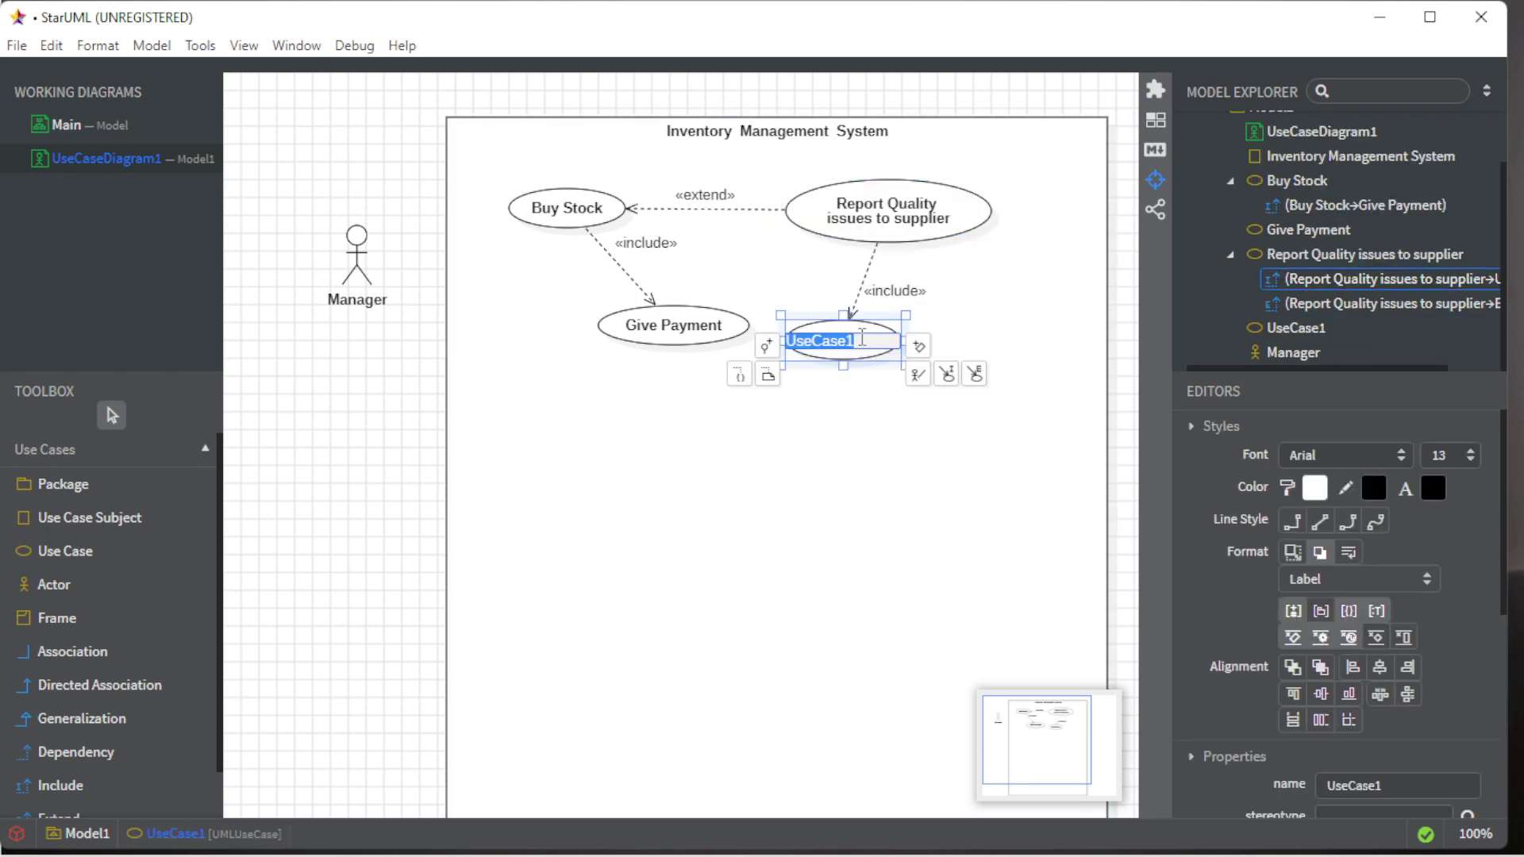
pyautogui.write('Return damaged ')
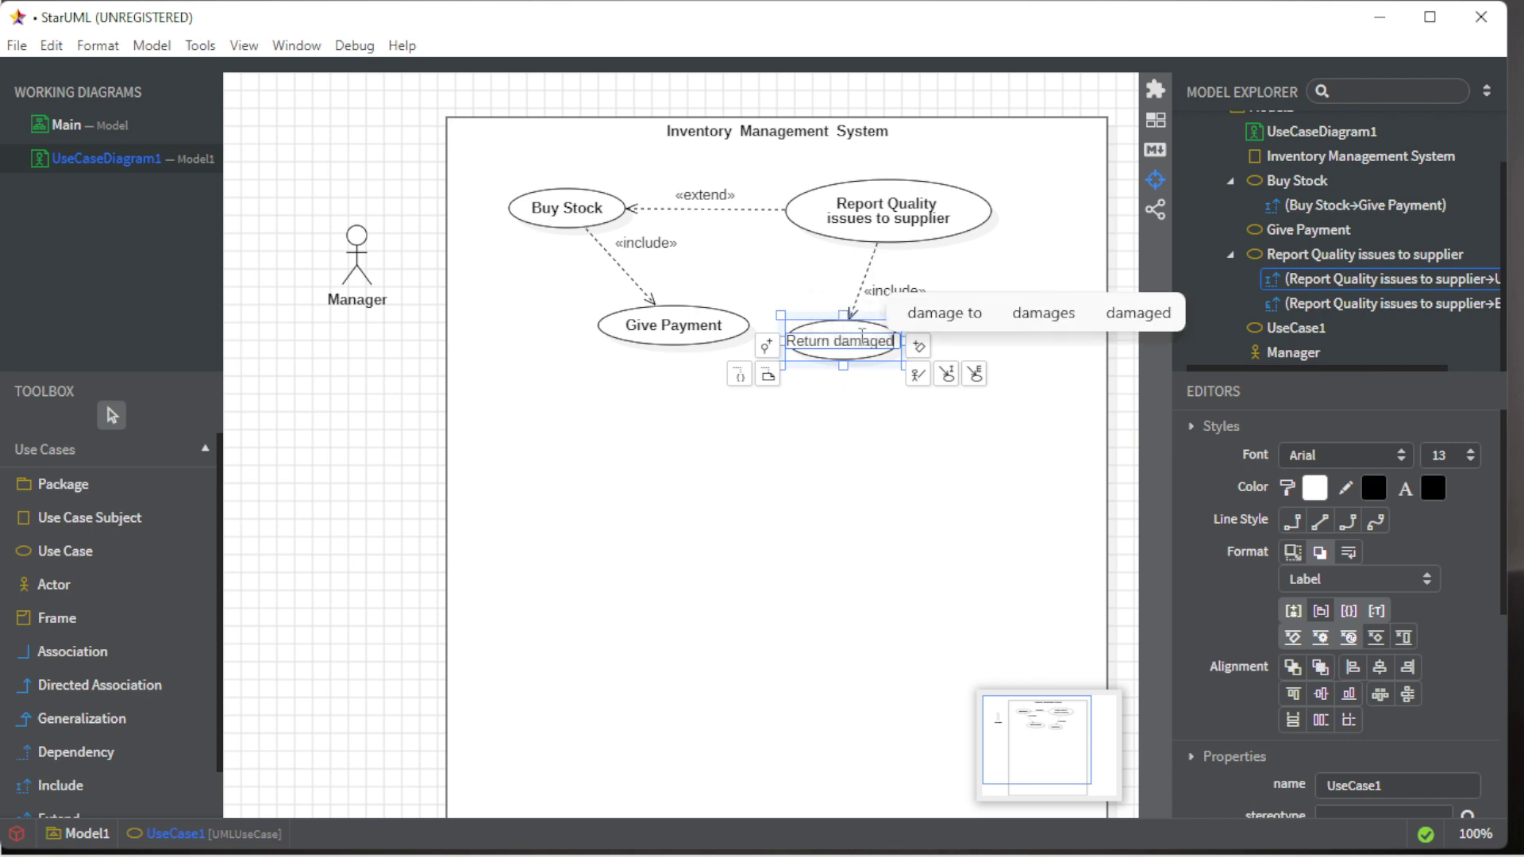
pyautogui.write('goods')
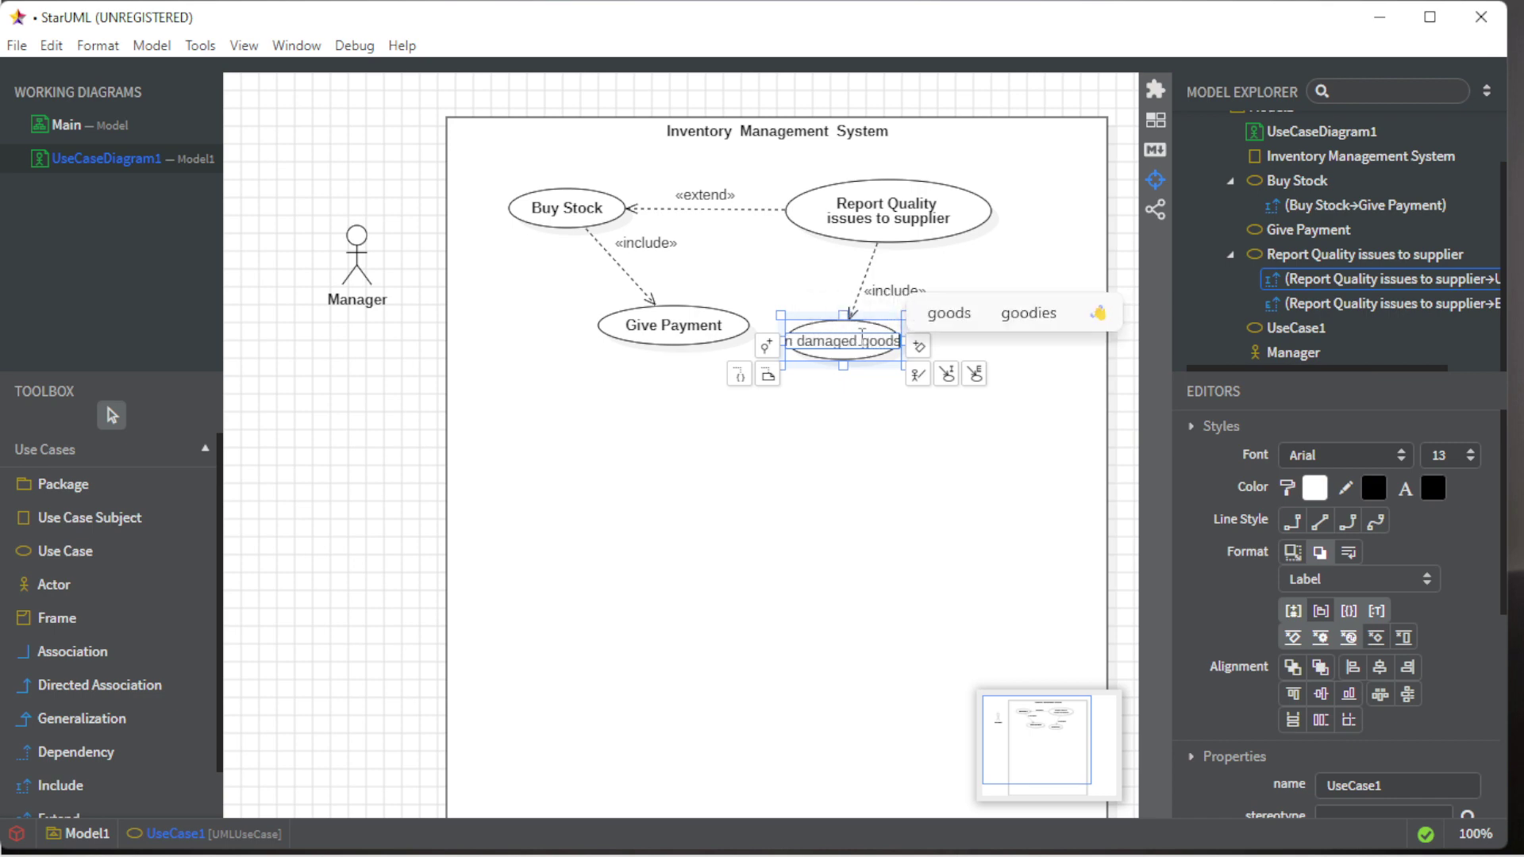
pyautogui.press('Return')
pyautogui.click(862, 357)
pyautogui.moveTo(943, 361)
pyautogui.mouseDown()
pyautogui.moveTo(1012, 357)
pyautogui.moveTo(977, 328)
pyautogui.mouseUp()
pyautogui.click(764, 550)
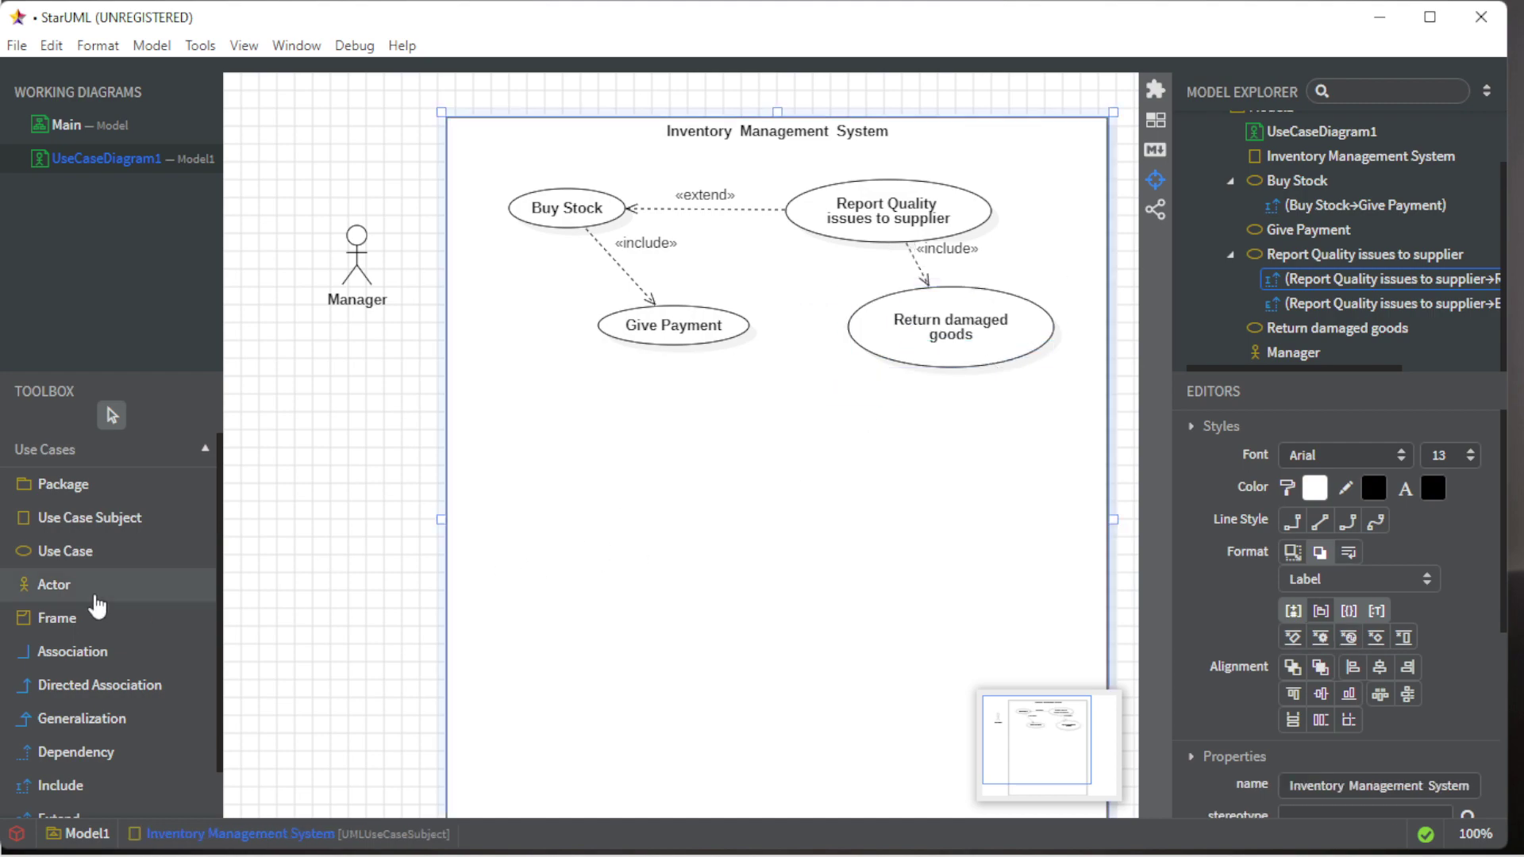
# Associate Manager with Buy Stock and add a use case below Give Payment named 'Supervise Store Staff'.
pyautogui.click(72, 651)
pyautogui.moveTo(357, 256); pyautogui.dragTo(567, 208)
pyautogui.click(541, 490)
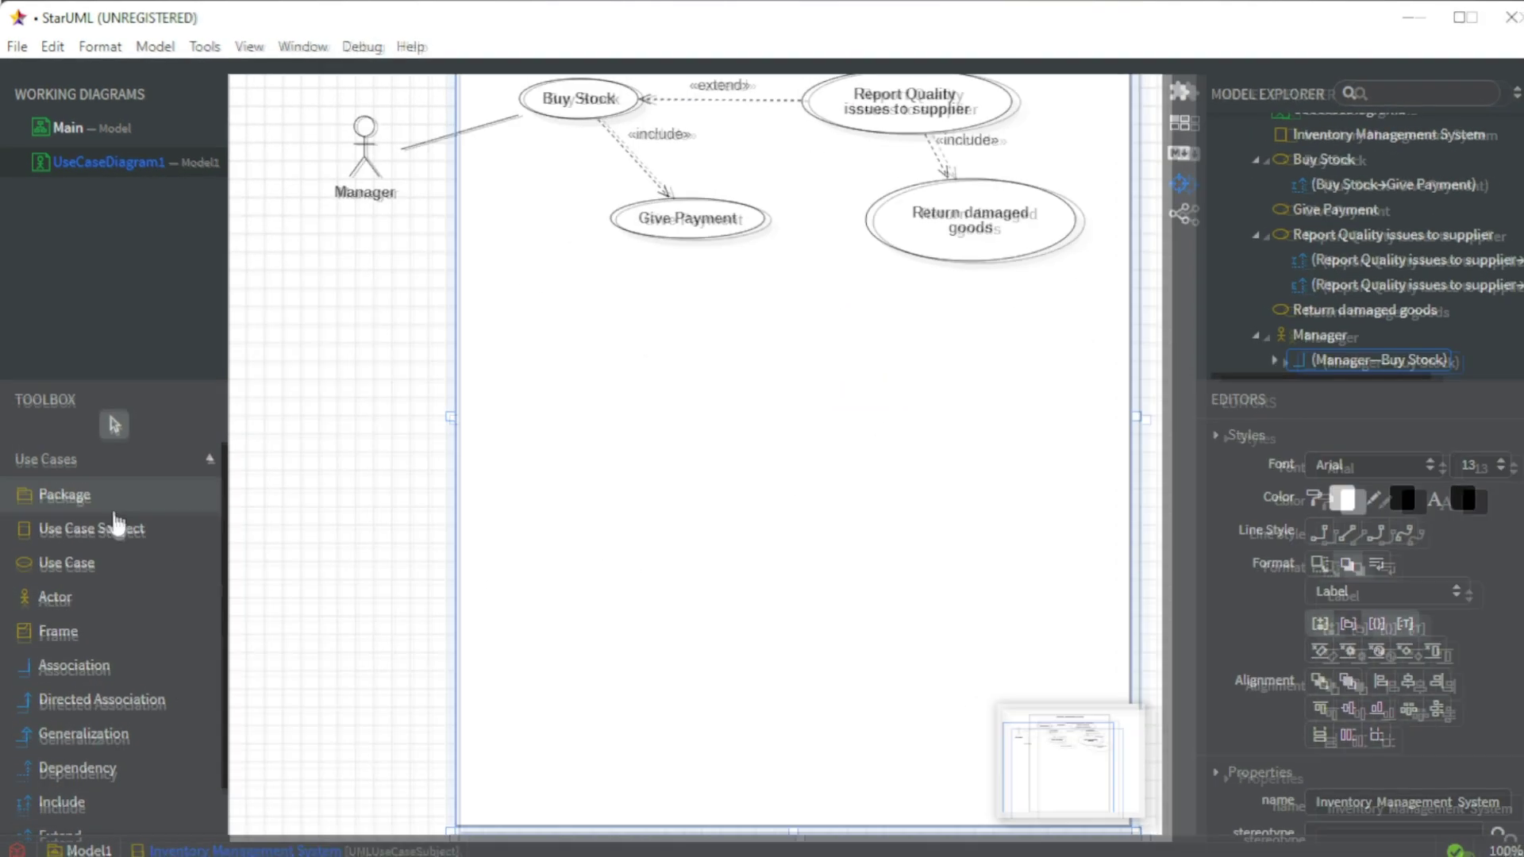
pyautogui.click(65, 560)
pyautogui.click(525, 292)
pyautogui.doubleClick(525, 291)
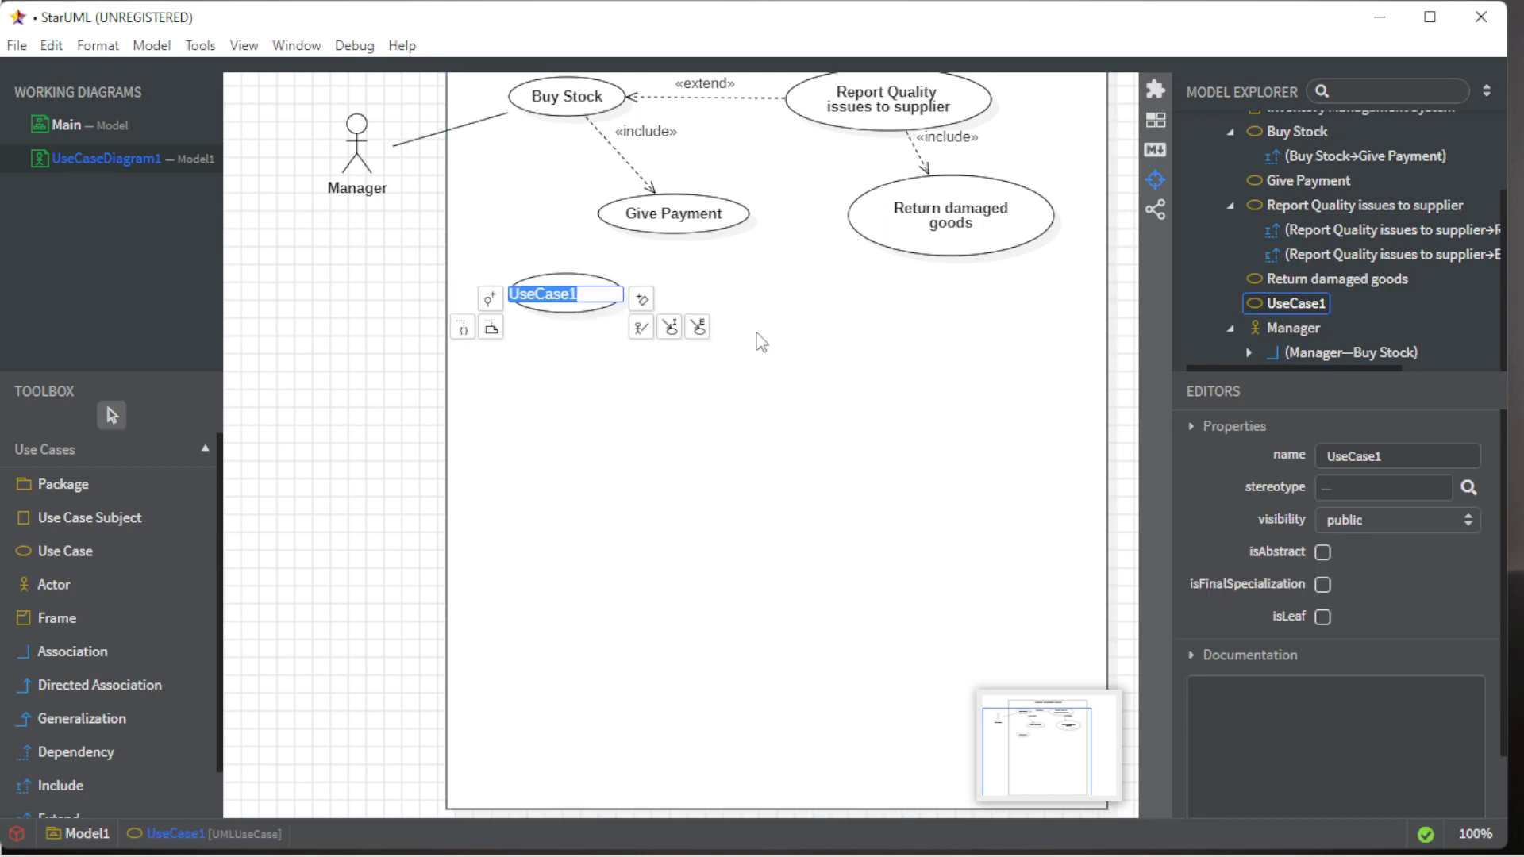
pyautogui.write('Supervise ')
pyautogui.write('Store')
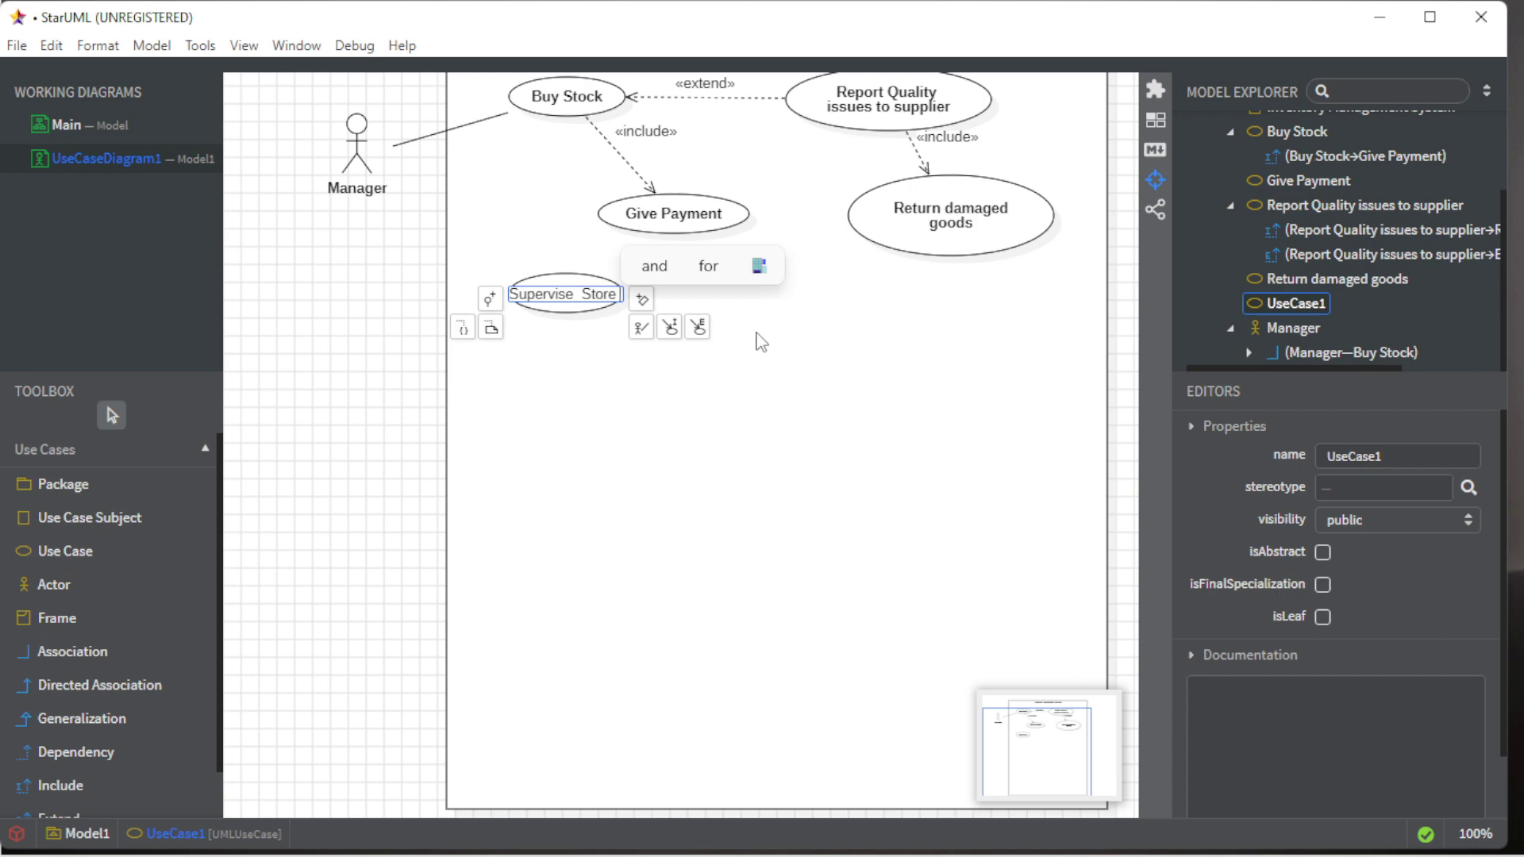
pyautogui.write(' Staff')
pyautogui.press('Return')
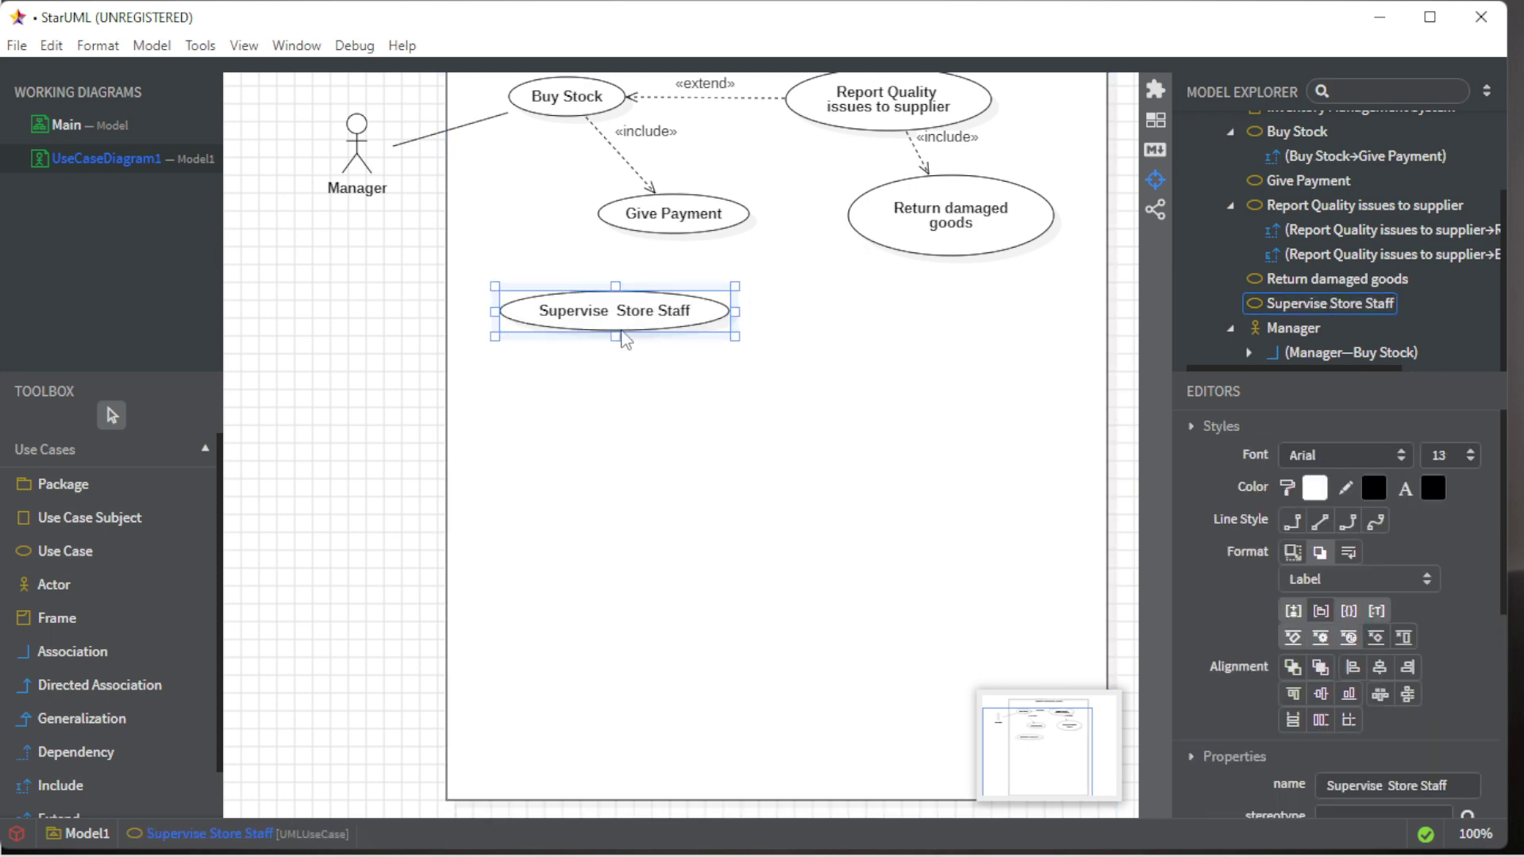
# Enlarge Supervise Store Staff and pick the Association tool to link it to Manager.
pyautogui.moveTo(622, 308); pyautogui.dragTo(732, 381)
pyautogui.doubleClick(604, 353)
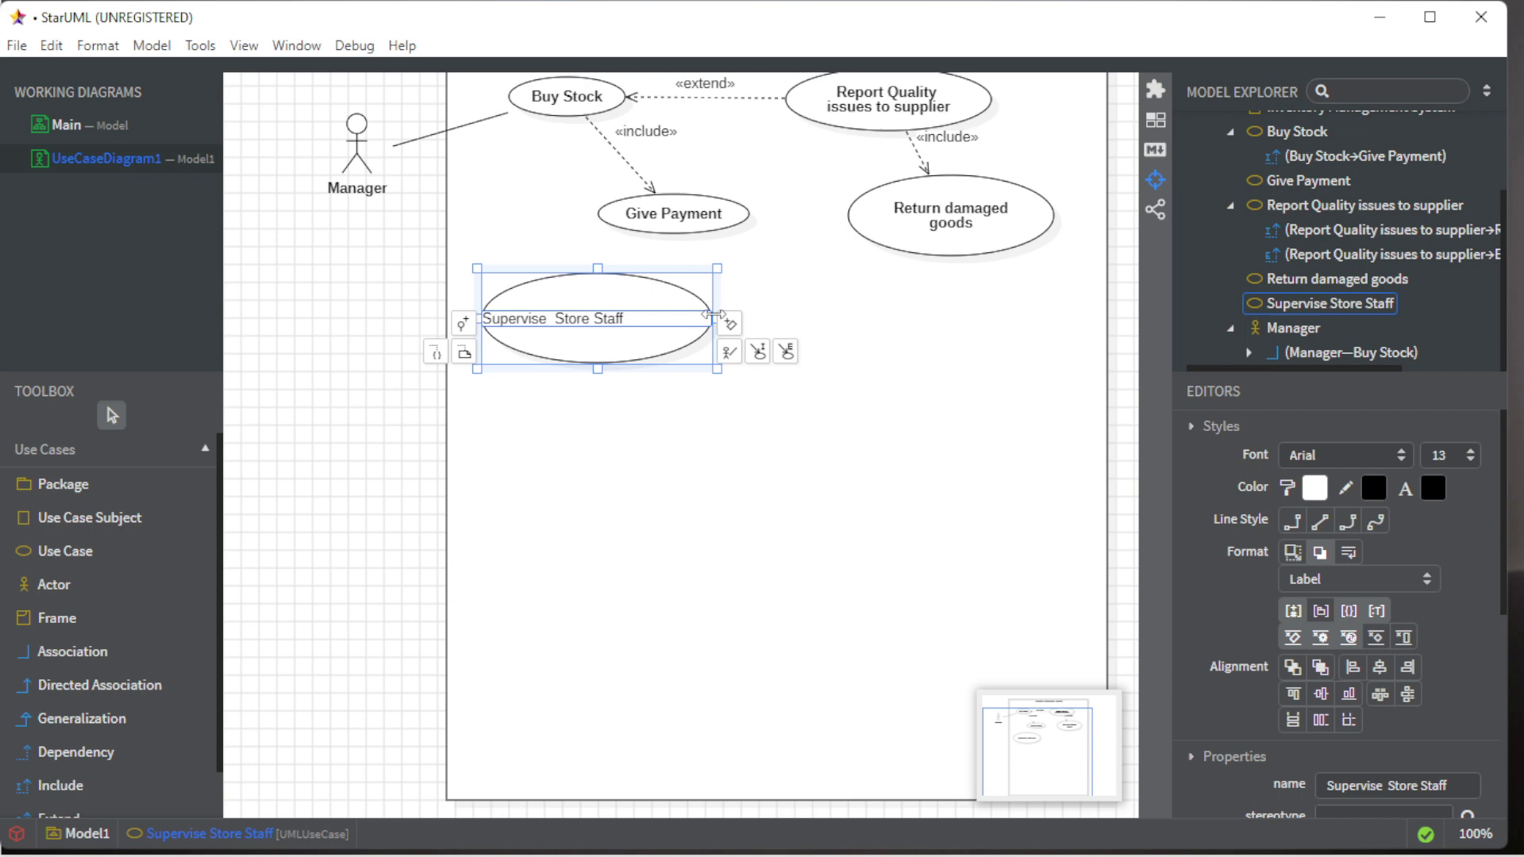
pyautogui.click(730, 405)
pyautogui.click(627, 337)
pyautogui.moveTo(715, 367); pyautogui.dragTo(669, 345)
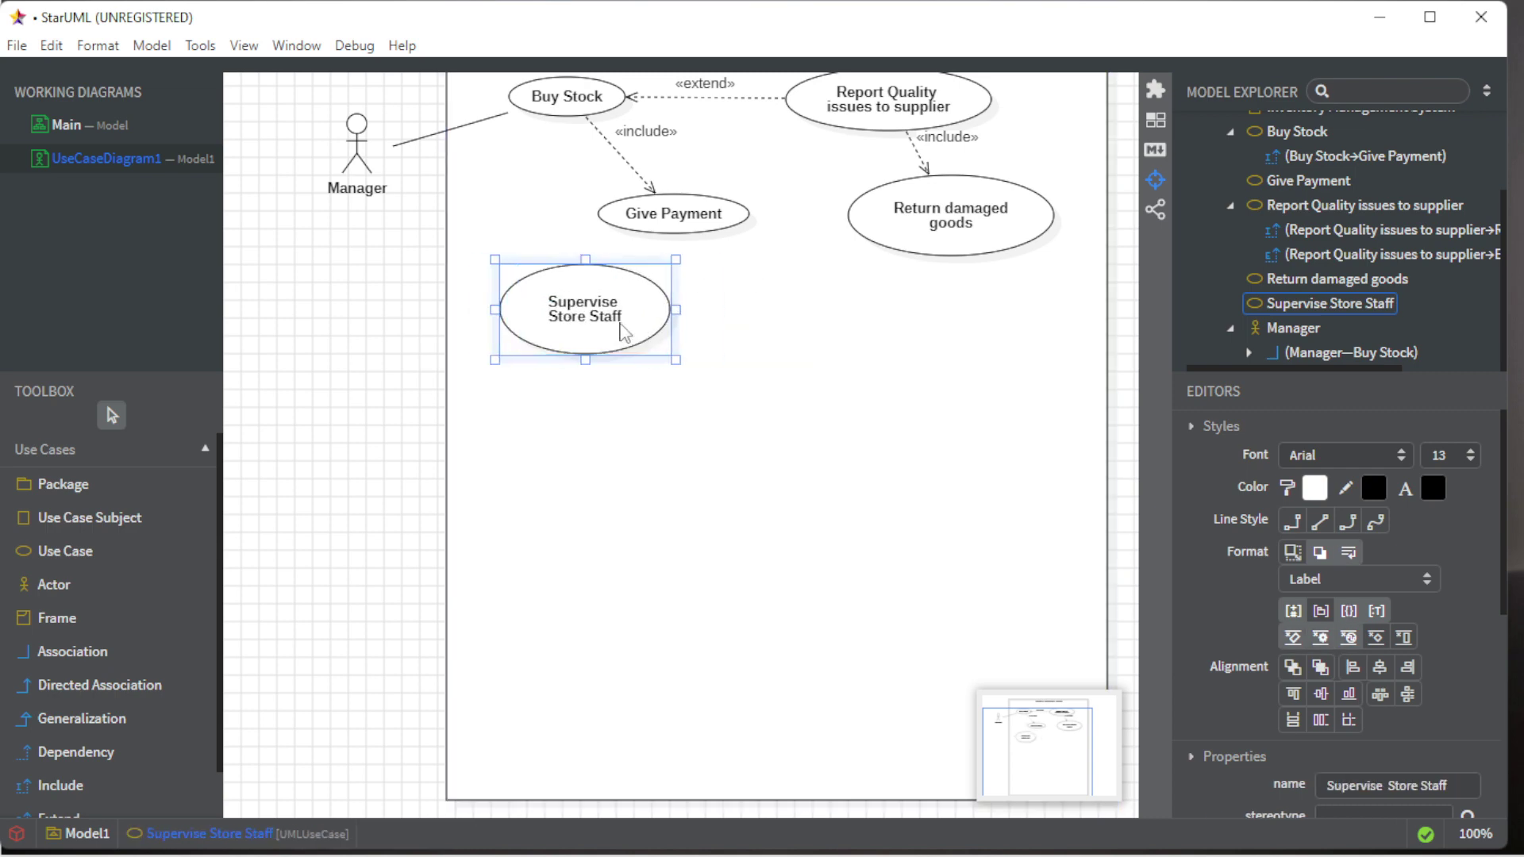
pyautogui.click(530, 465)
pyautogui.scroll(3, 529, 466)
pyautogui.click(72, 652)
pyautogui.moveTo(357, 257); pyautogui.dragTo(560, 422)
pyautogui.scroll(-5, 822, 512)
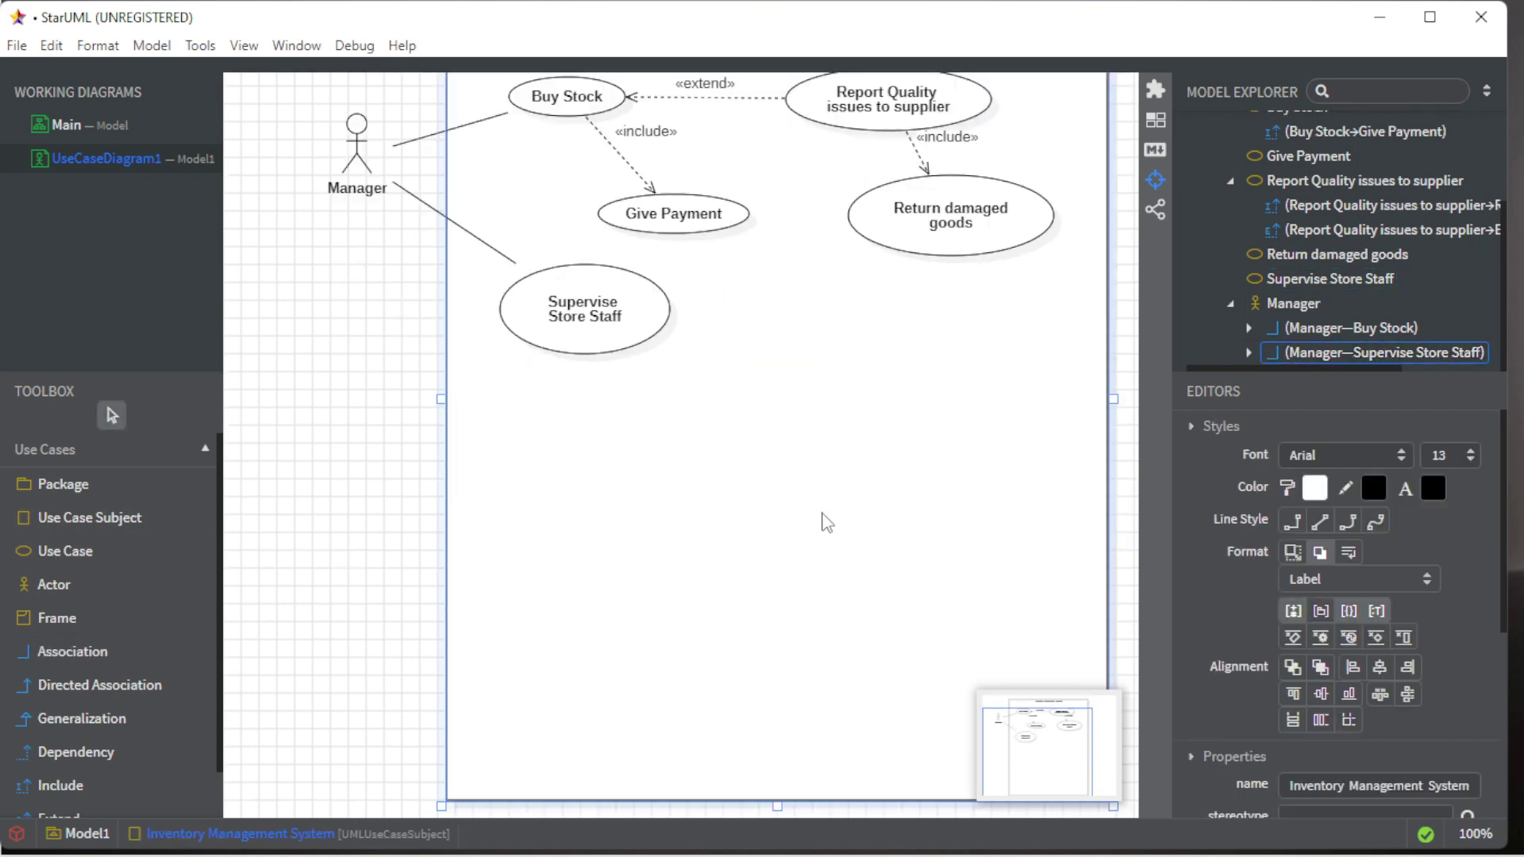
pyautogui.moveTo(777, 584); pyautogui.dragTo(777, 679)
pyautogui.scroll(5, 739, 524)
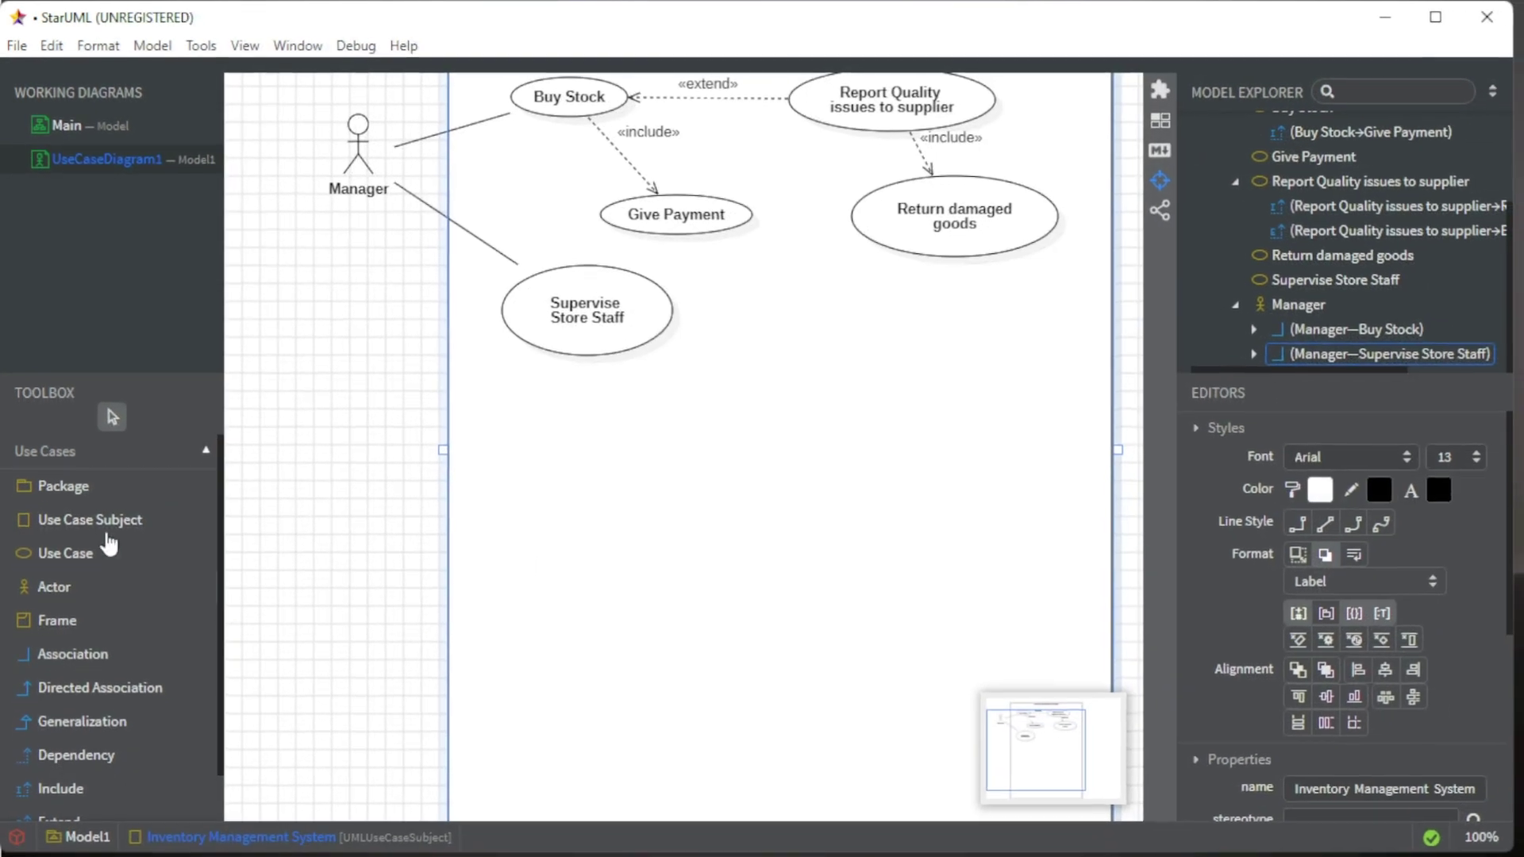
# Add an actor named 'Store staff' left of the boundary below Manager and bring up its quick edits.
pyautogui.click(55, 598)
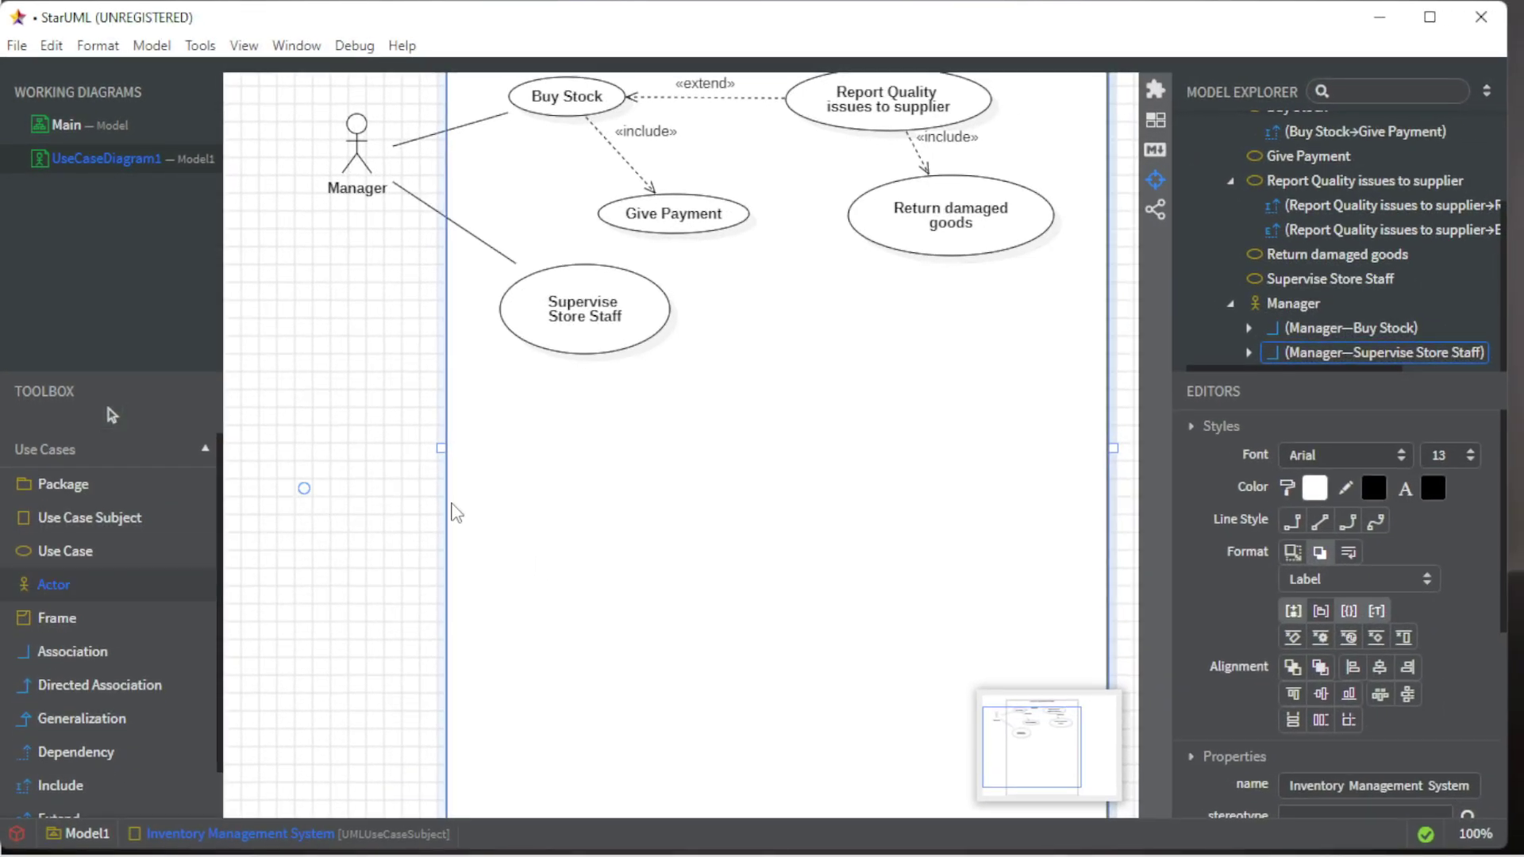
pyautogui.click(334, 518)
pyautogui.write('Store sta')
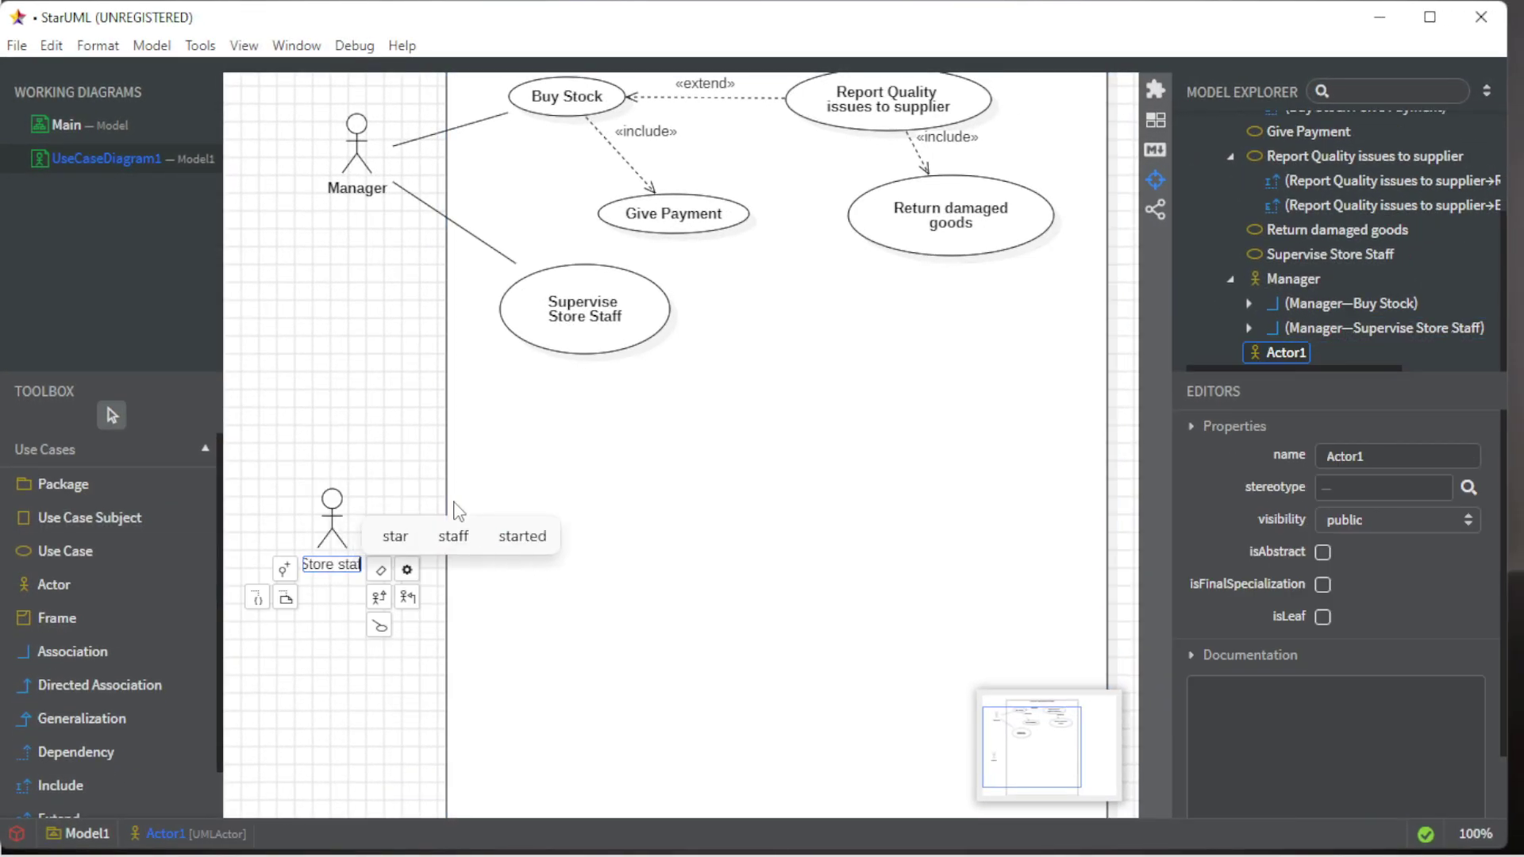
pyautogui.write('ff')
pyautogui.click(807, 524)
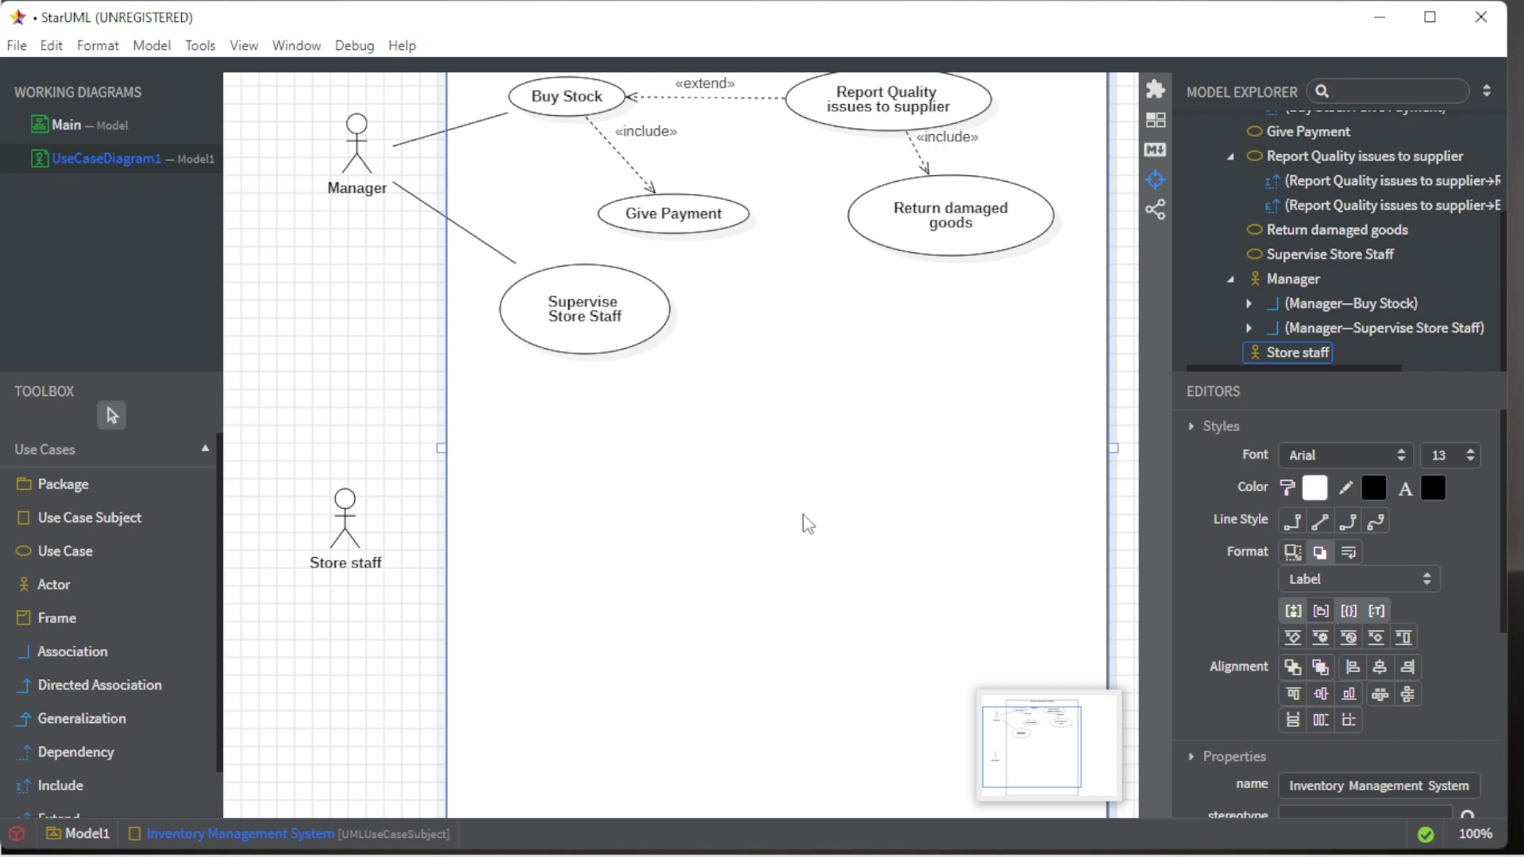
pyautogui.doubleClick(345, 524)
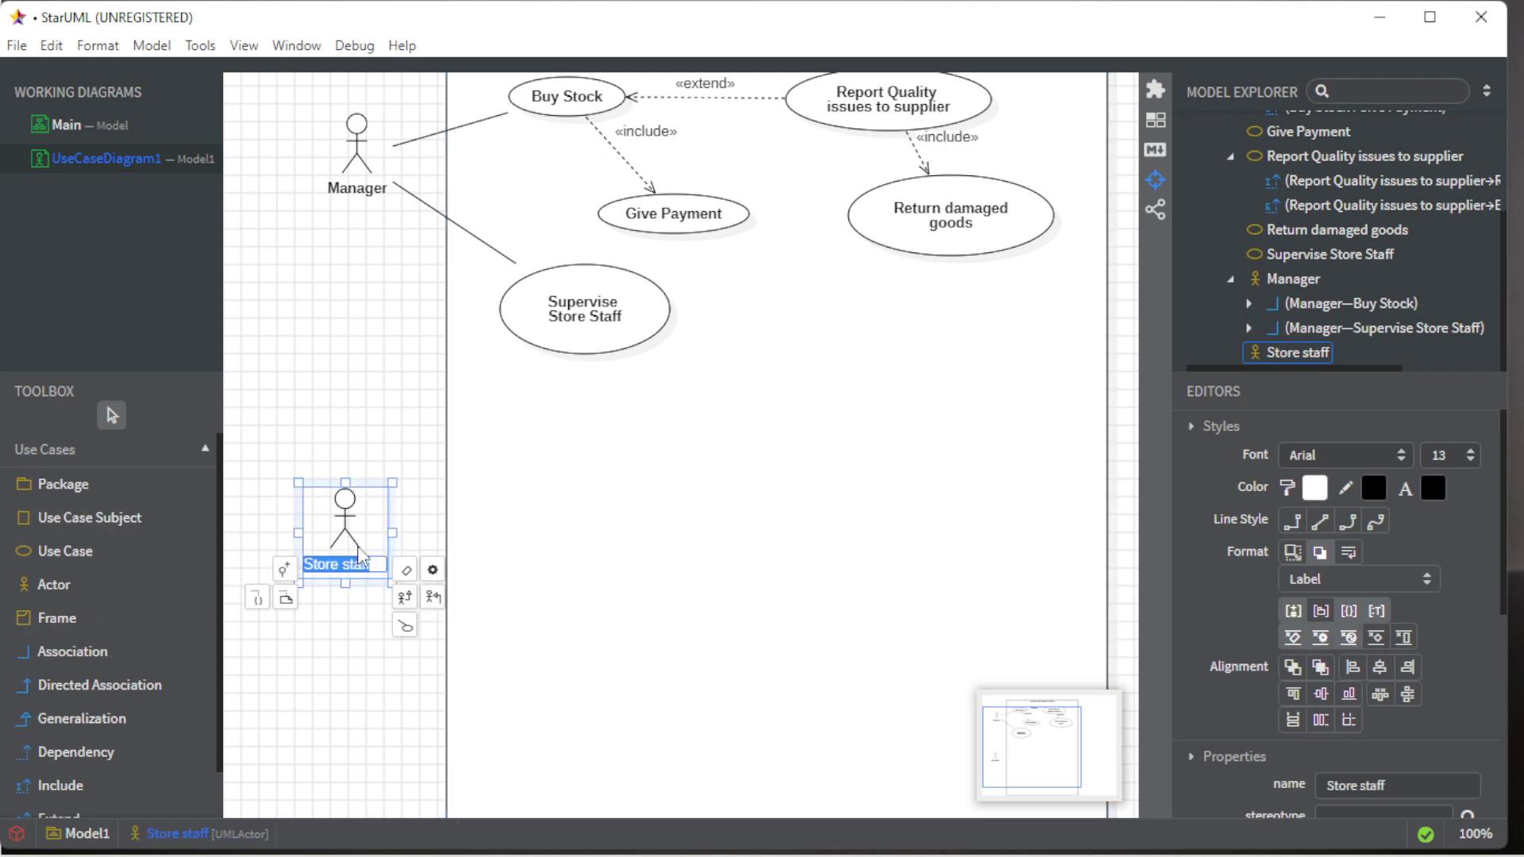
# Add a use case associated with Store staff, move it up inside the boundary and name it 'Make inventory report'.
pyautogui.click(406, 626)
pyautogui.moveTo(541, 513); pyautogui.dragTo(575, 438)
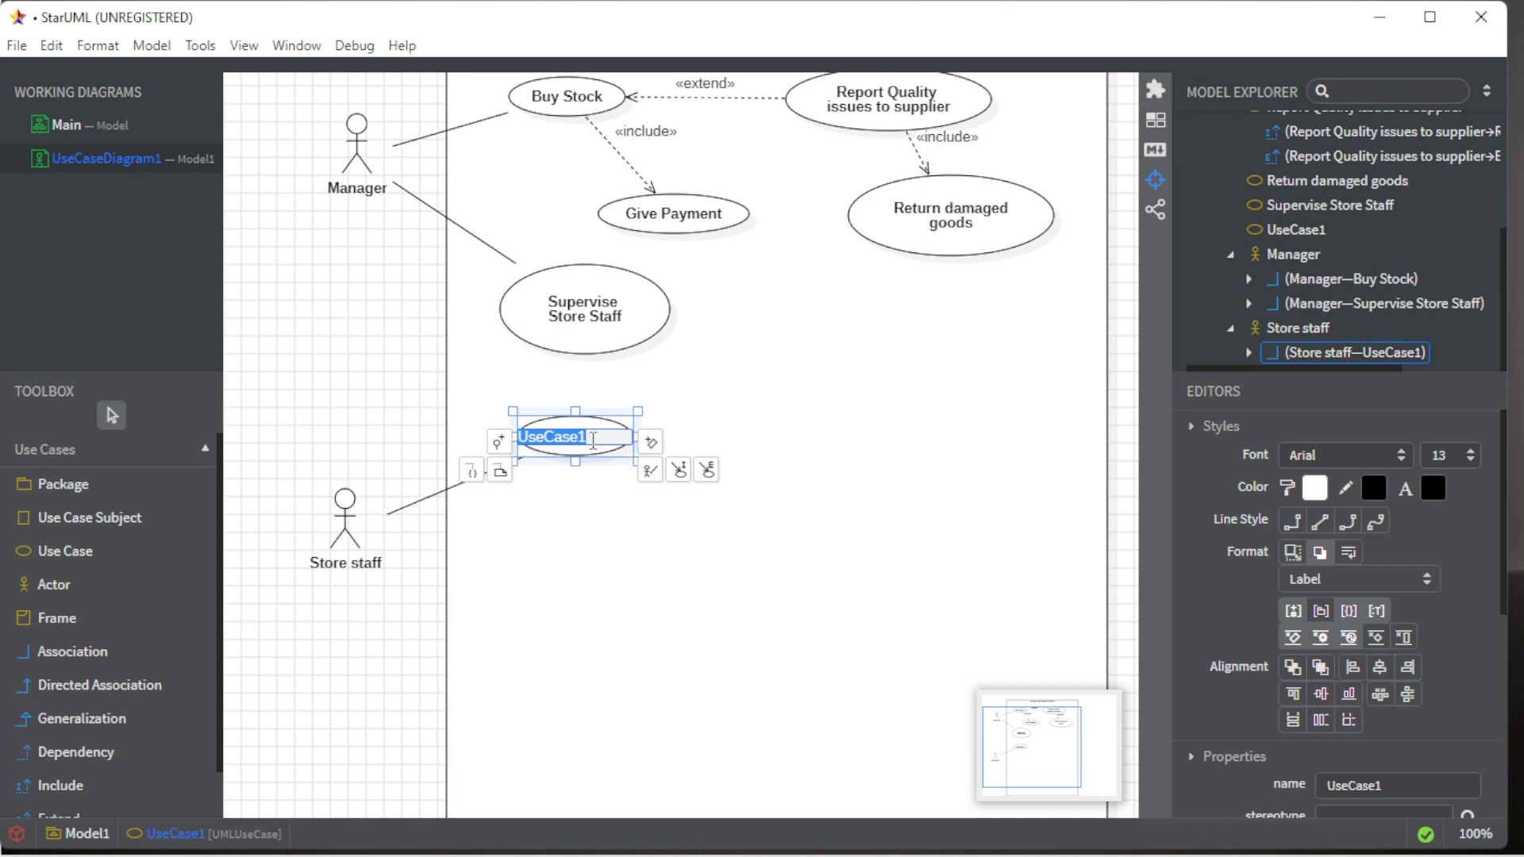
pyautogui.write('Mk')
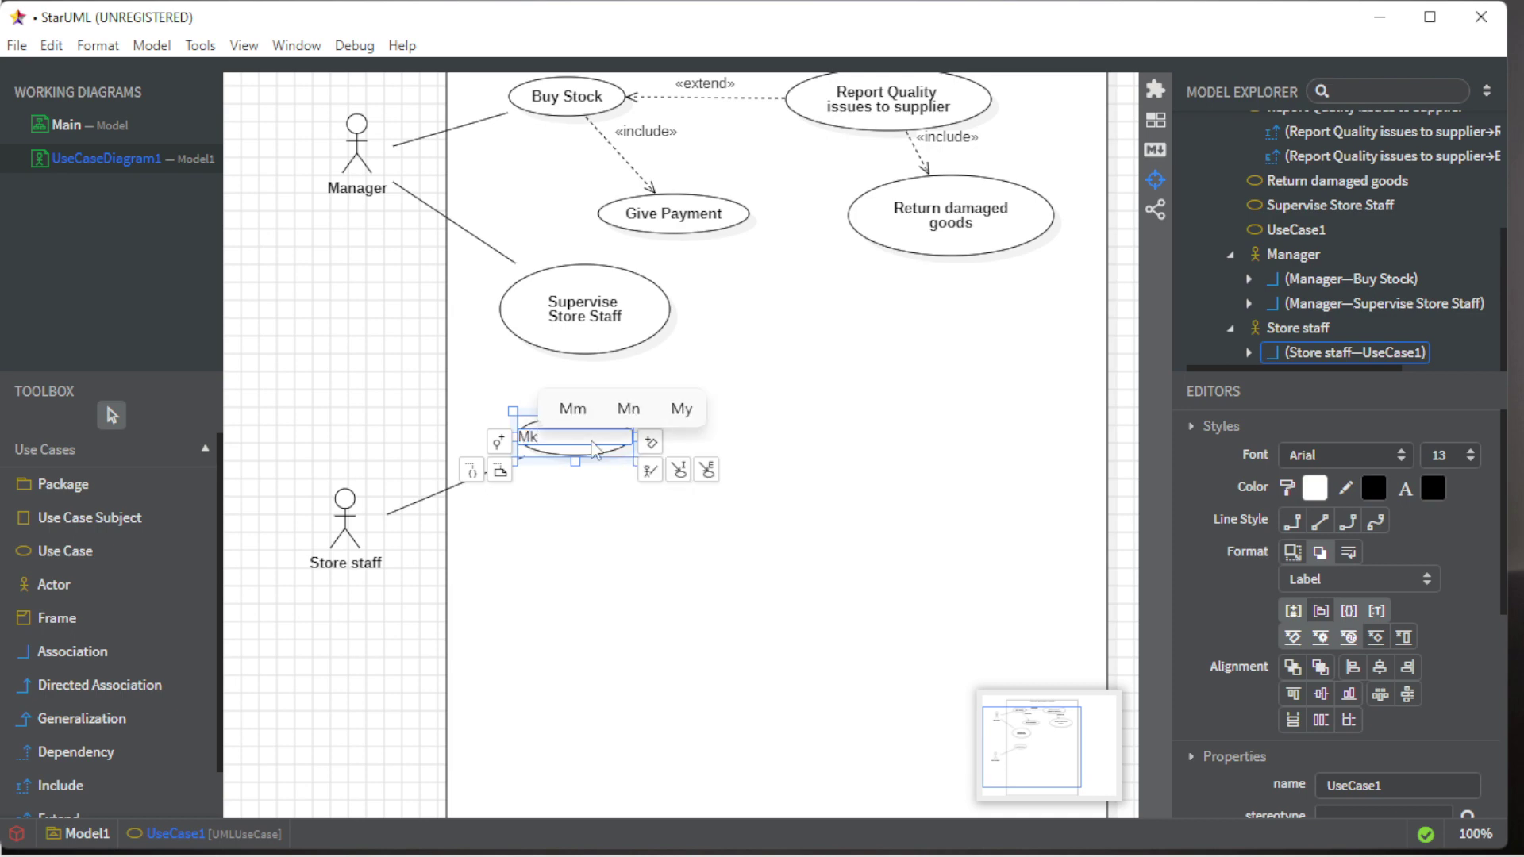
pyautogui.write('r nve')
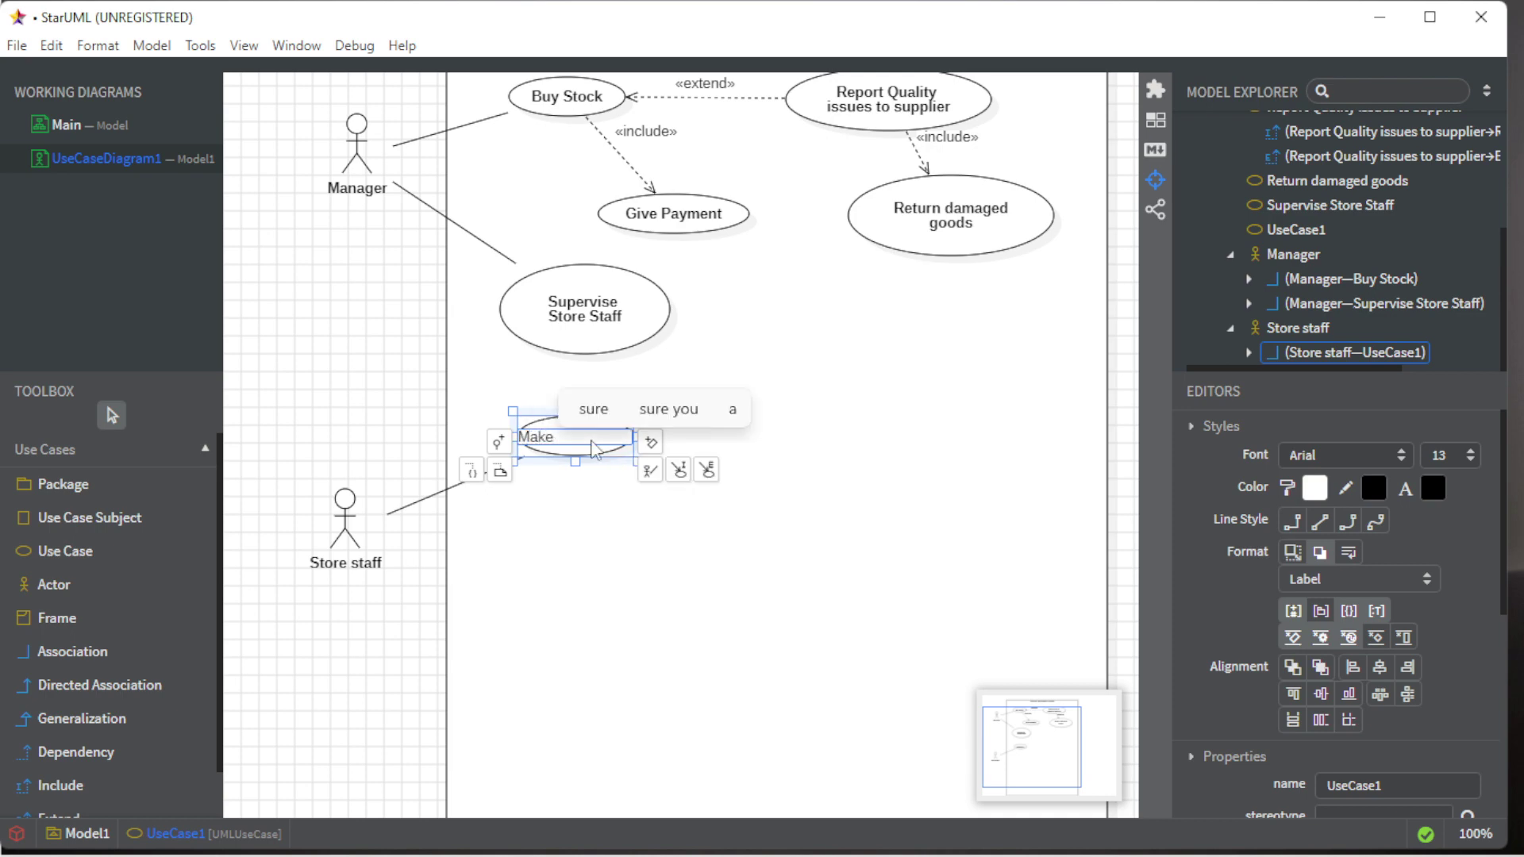
pyautogui.write('ntory')
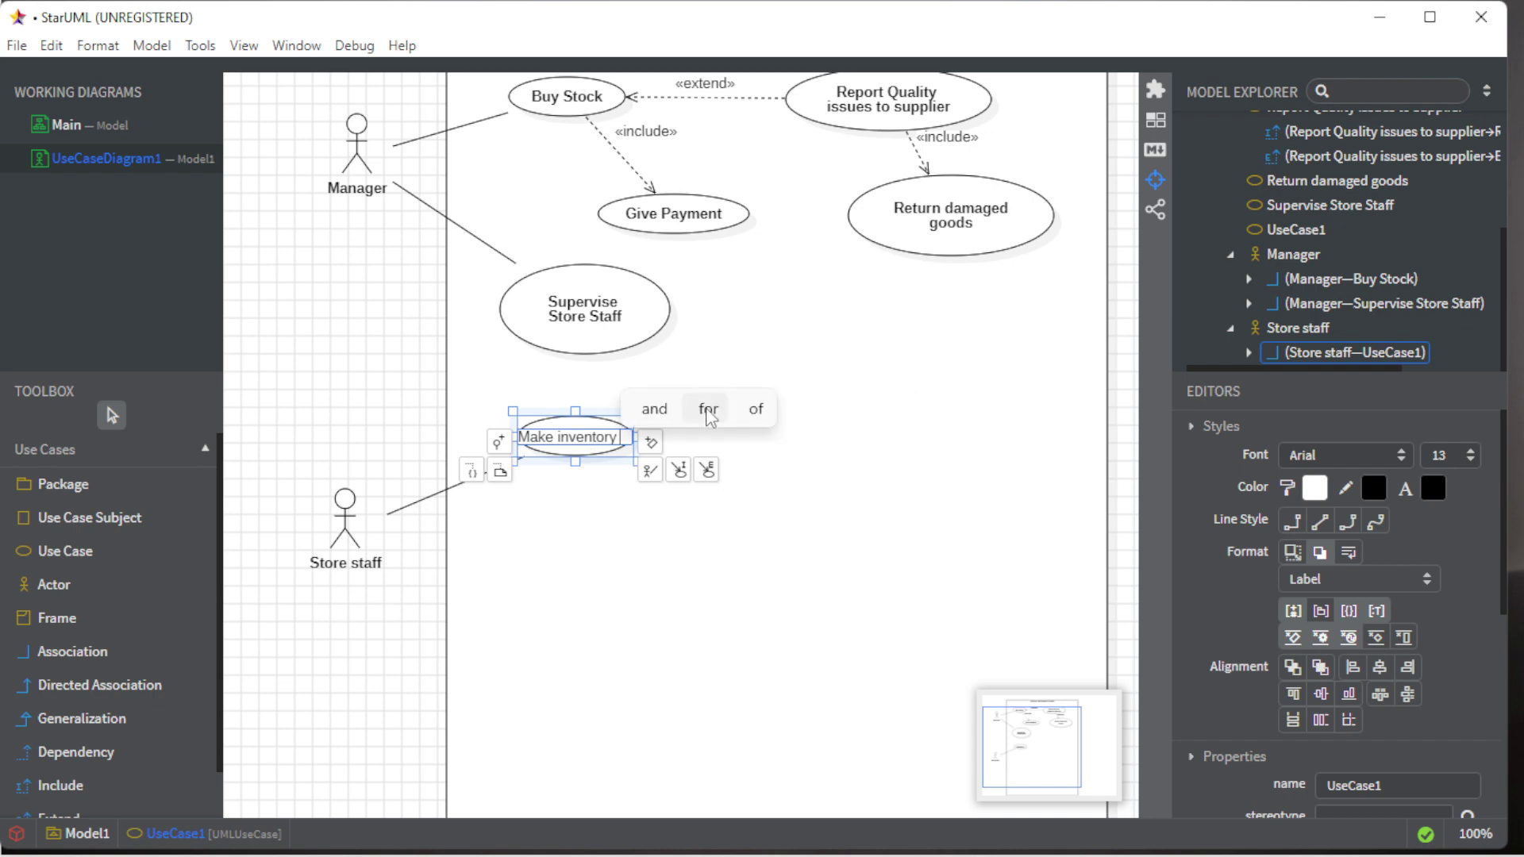
pyautogui.write(' report')
pyautogui.press('Return')
pyautogui.click(575, 457)
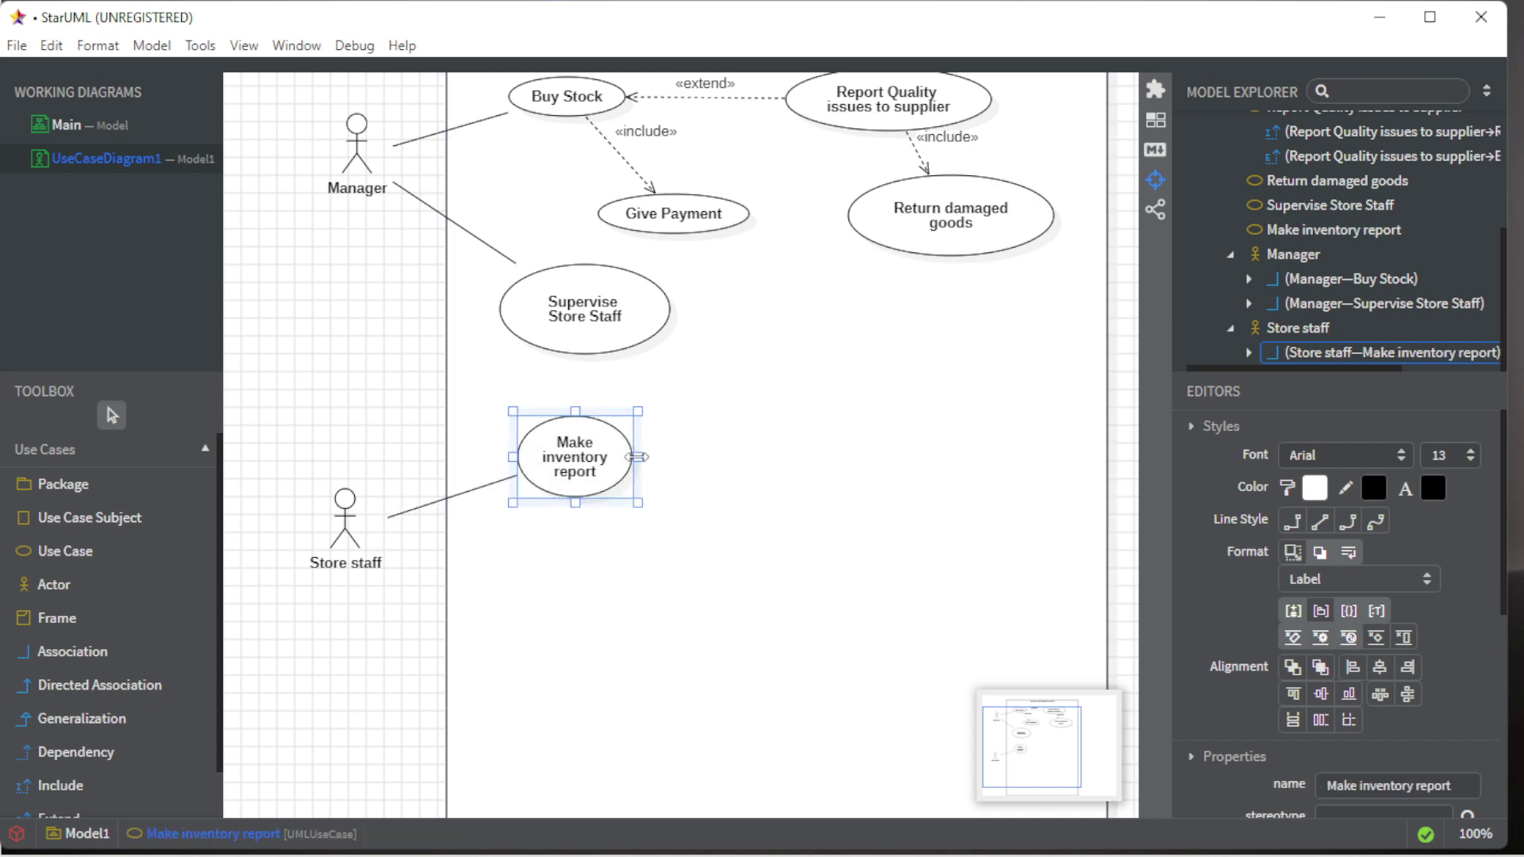
pyautogui.moveTo(637, 457); pyautogui.dragTo(690, 457)
pyautogui.scroll(-3, 596, 477)
pyautogui.click(596, 536)
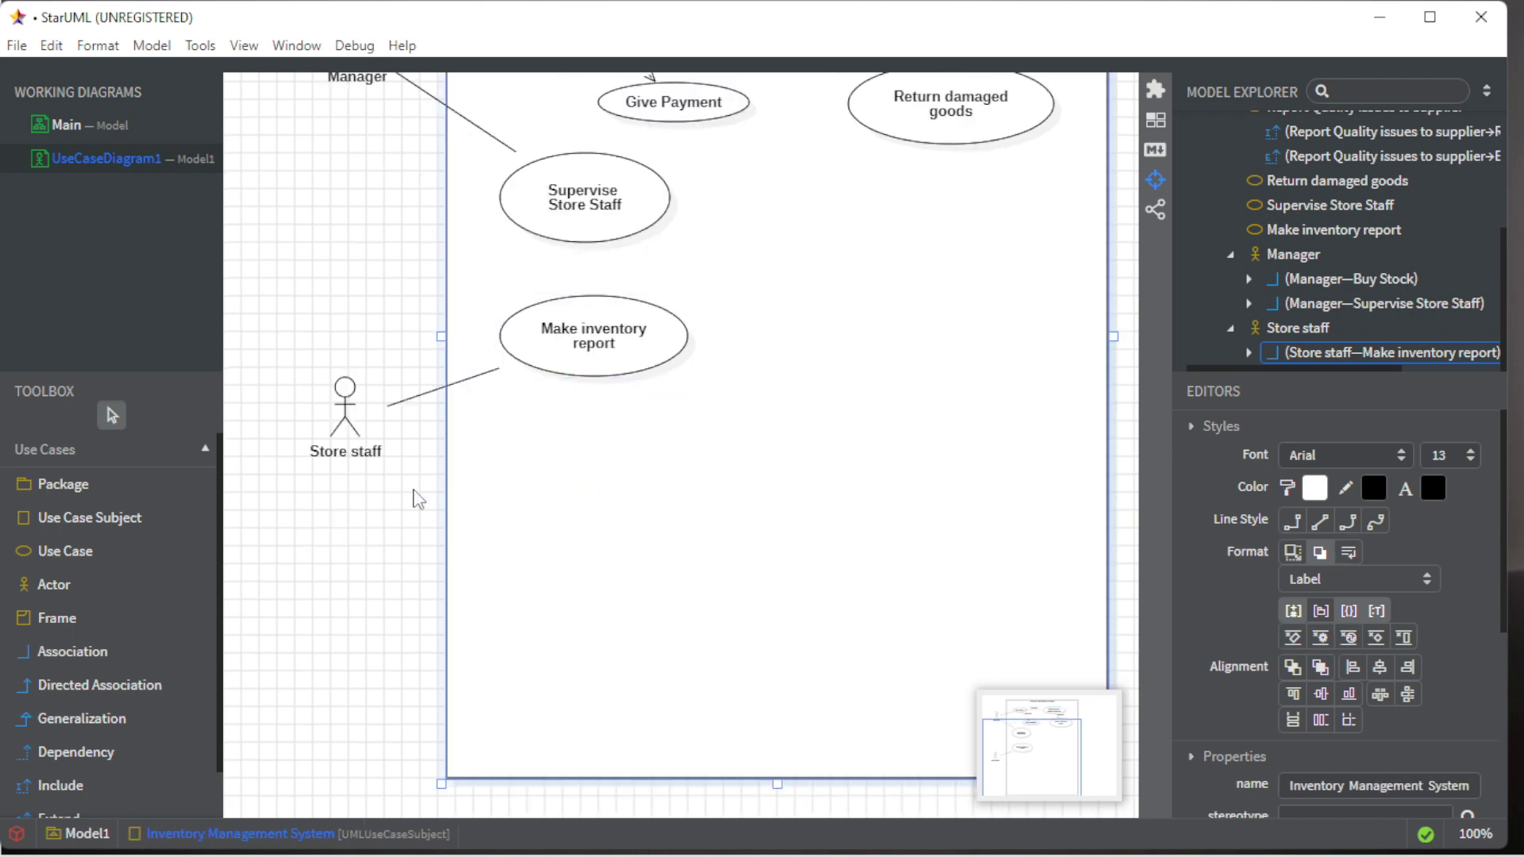
# Add a second use case associated with Store staff, placed lower, named 'Do quality check of products'.
pyautogui.doubleClick(344, 411)
pyautogui.click(547, 547)
pyautogui.doubleClick(344, 411)
pyautogui.click(406, 513)
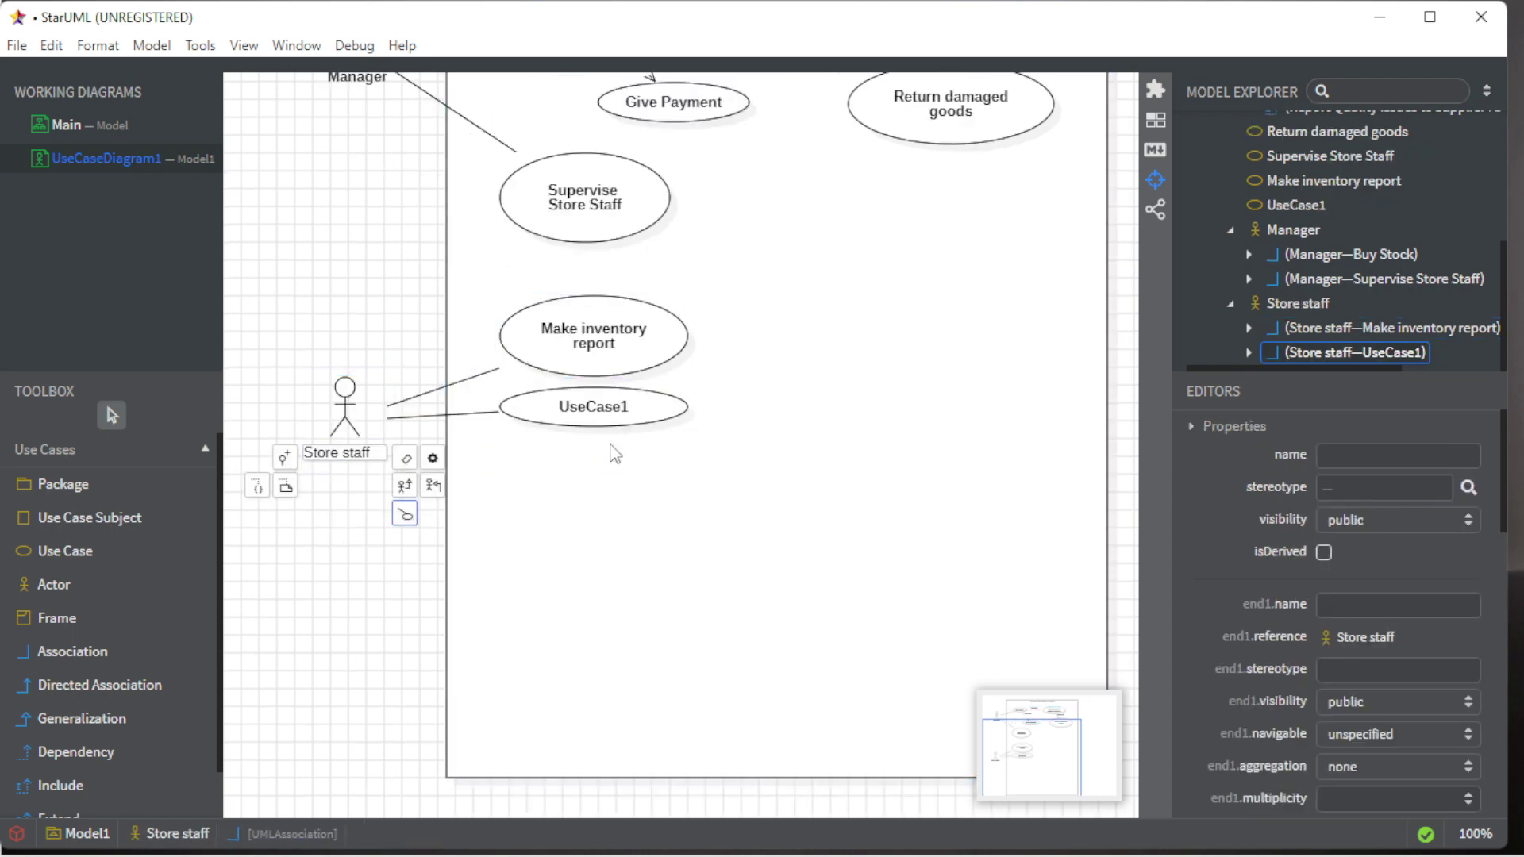
pyautogui.moveTo(602, 408); pyautogui.dragTo(612, 450)
pyautogui.doubleClick(612, 450)
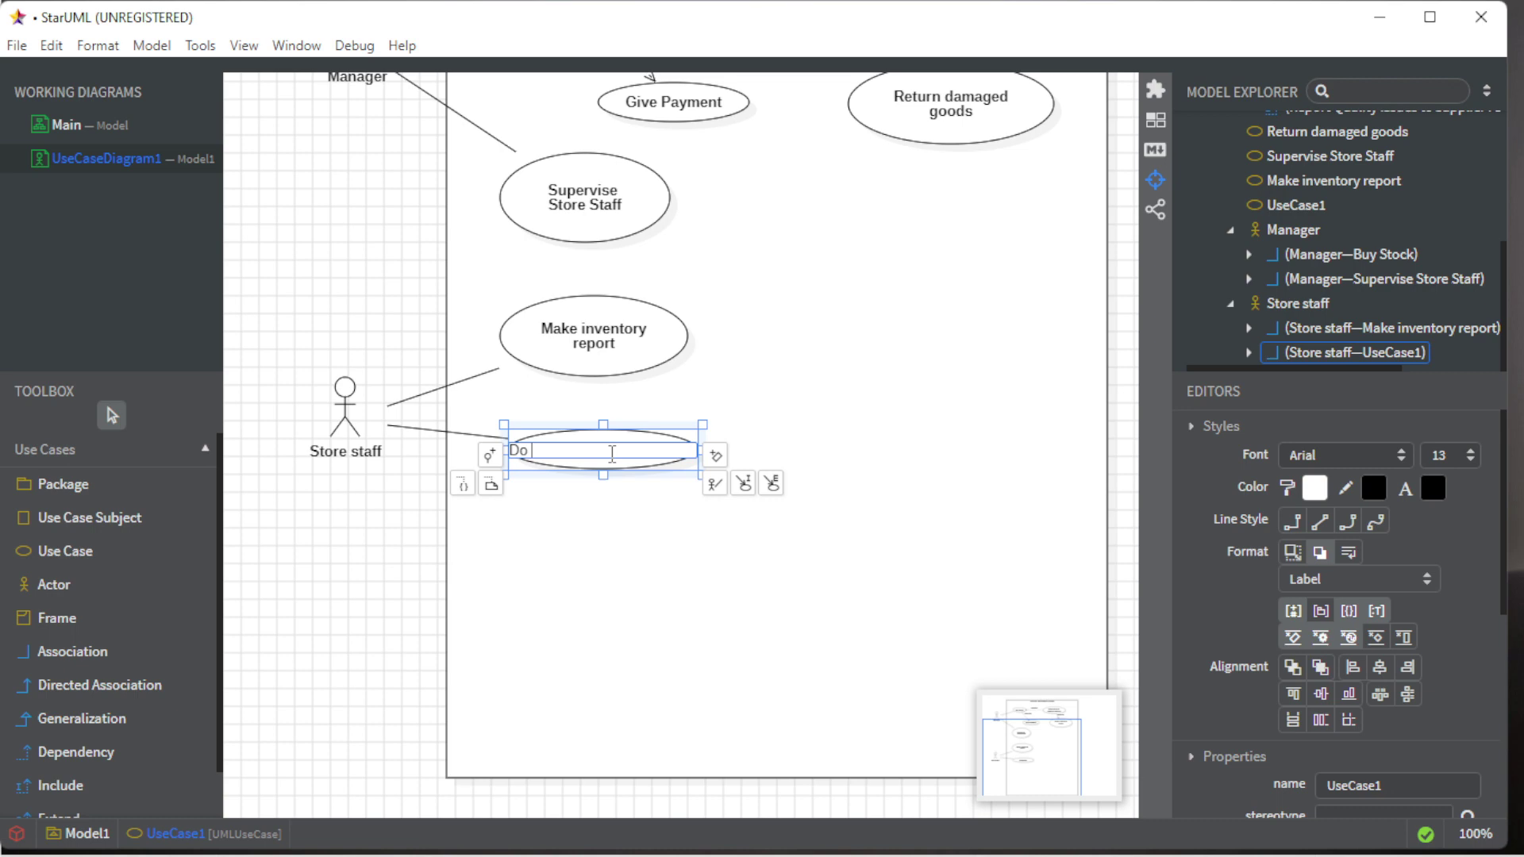
pyautogui.write('Do qualo')
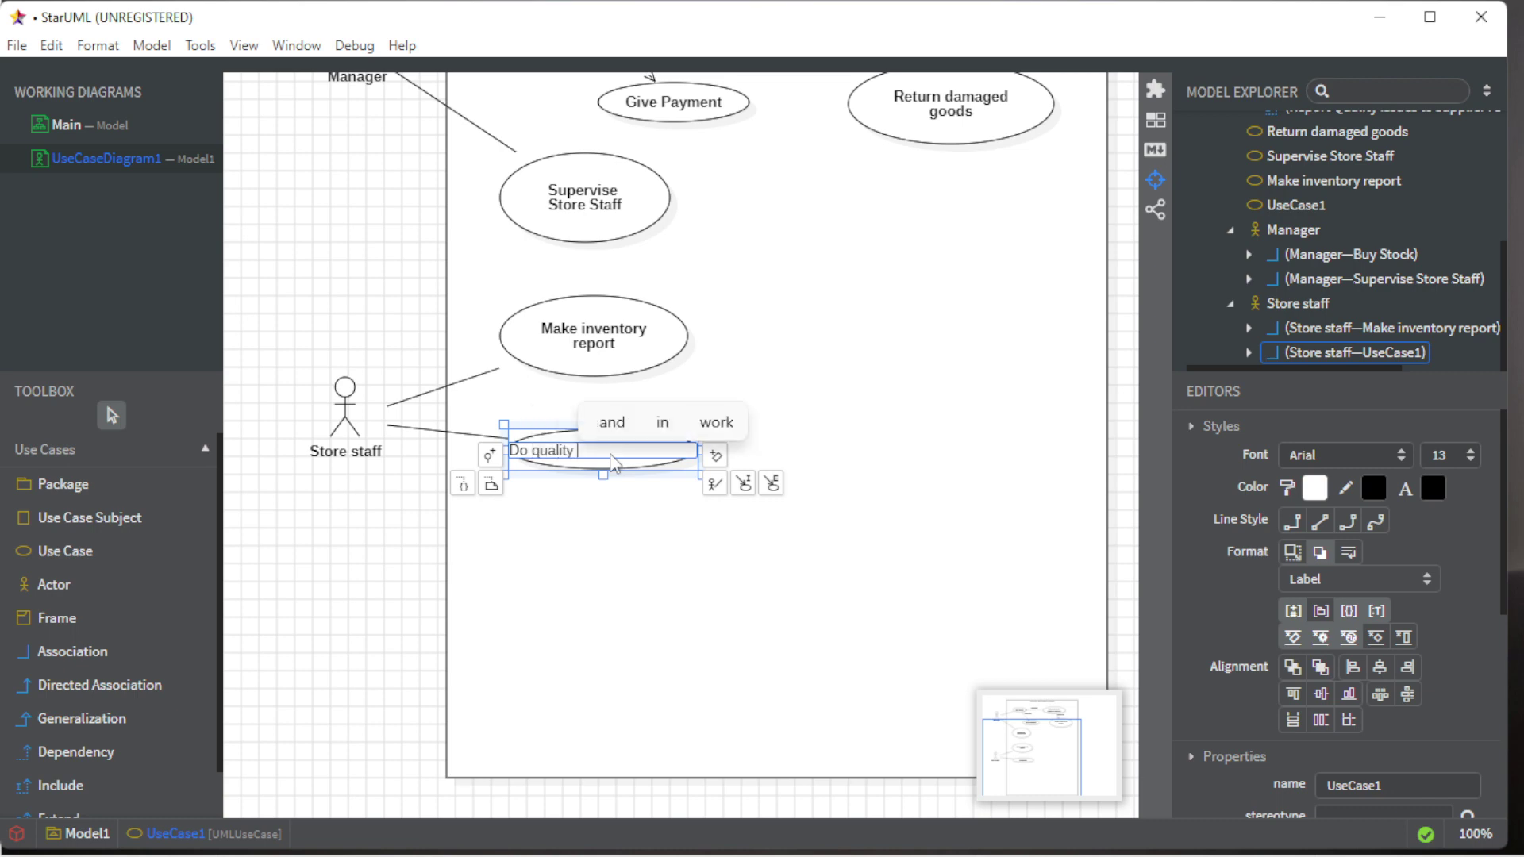
pyautogui.write(' check')
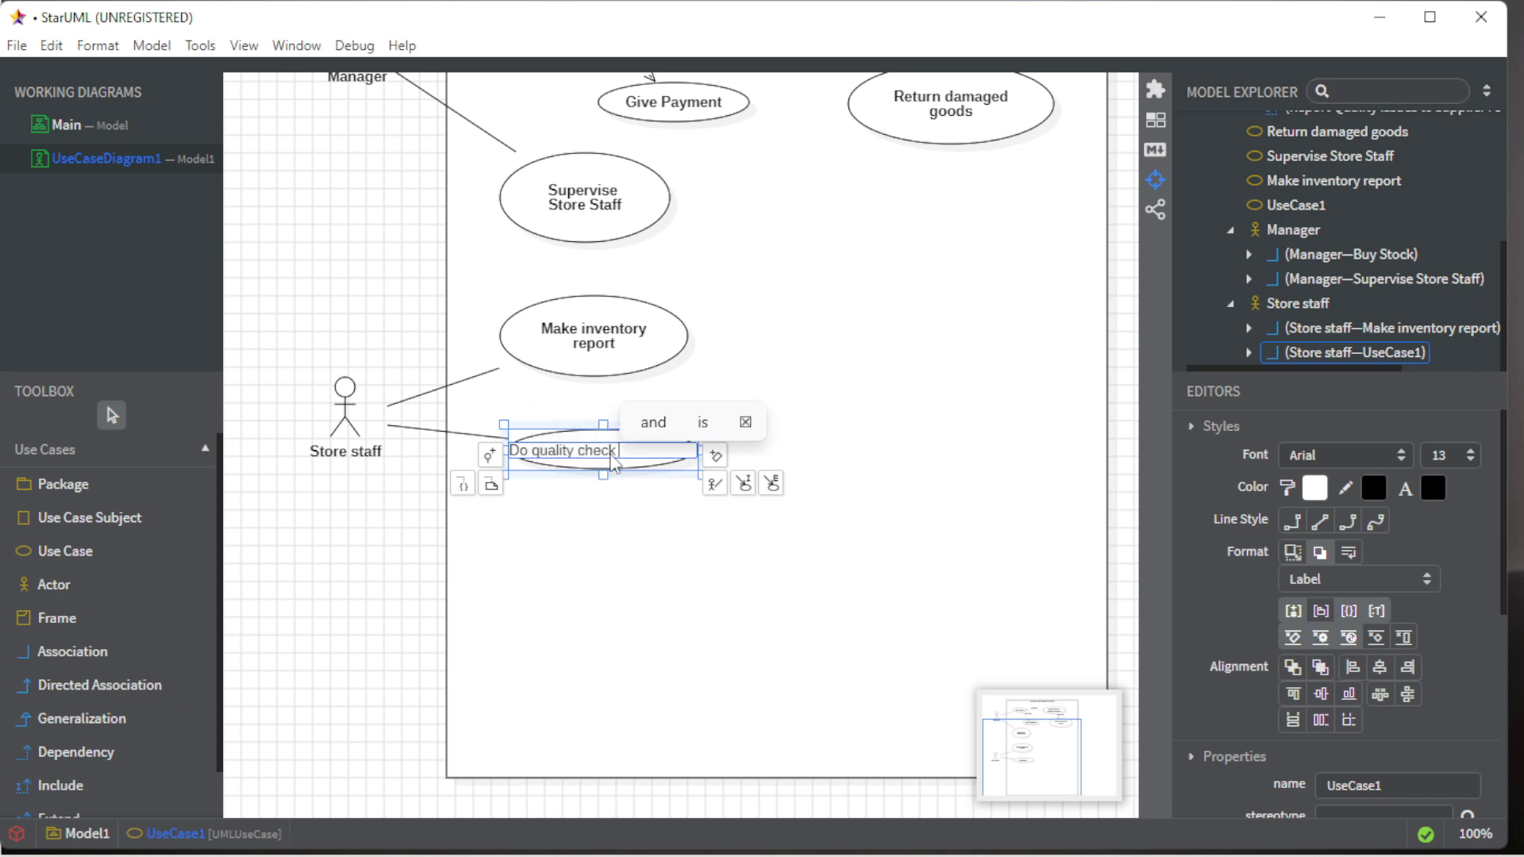
pyautogui.write(' o')
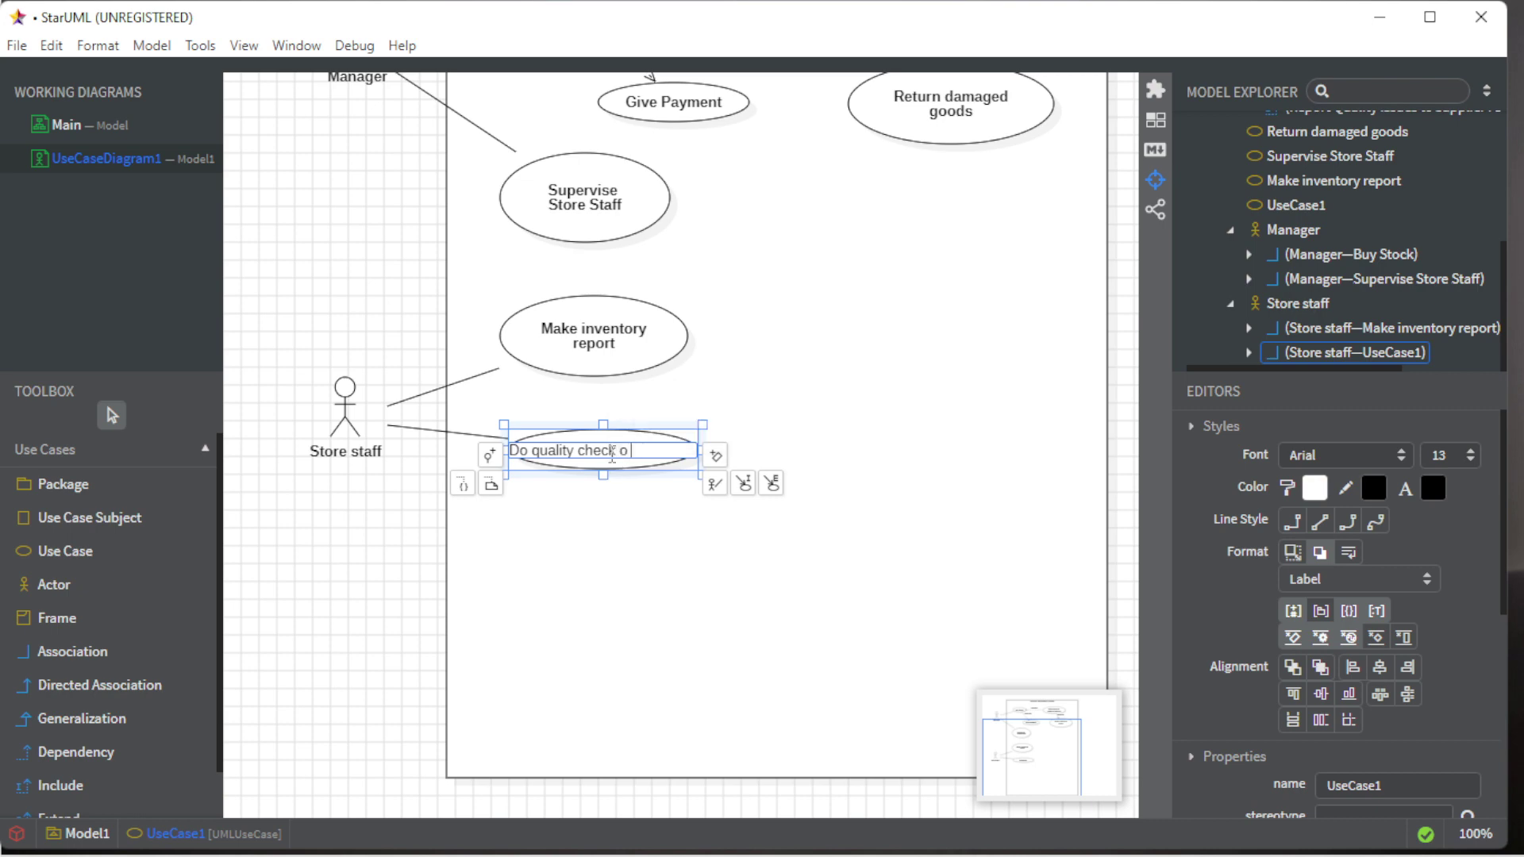
pyautogui.write('f produc')
pyautogui.write('ts')
pyautogui.click(734, 403)
# Enlarge the Do quality check of products ellipse.
pyautogui.click(666, 467)
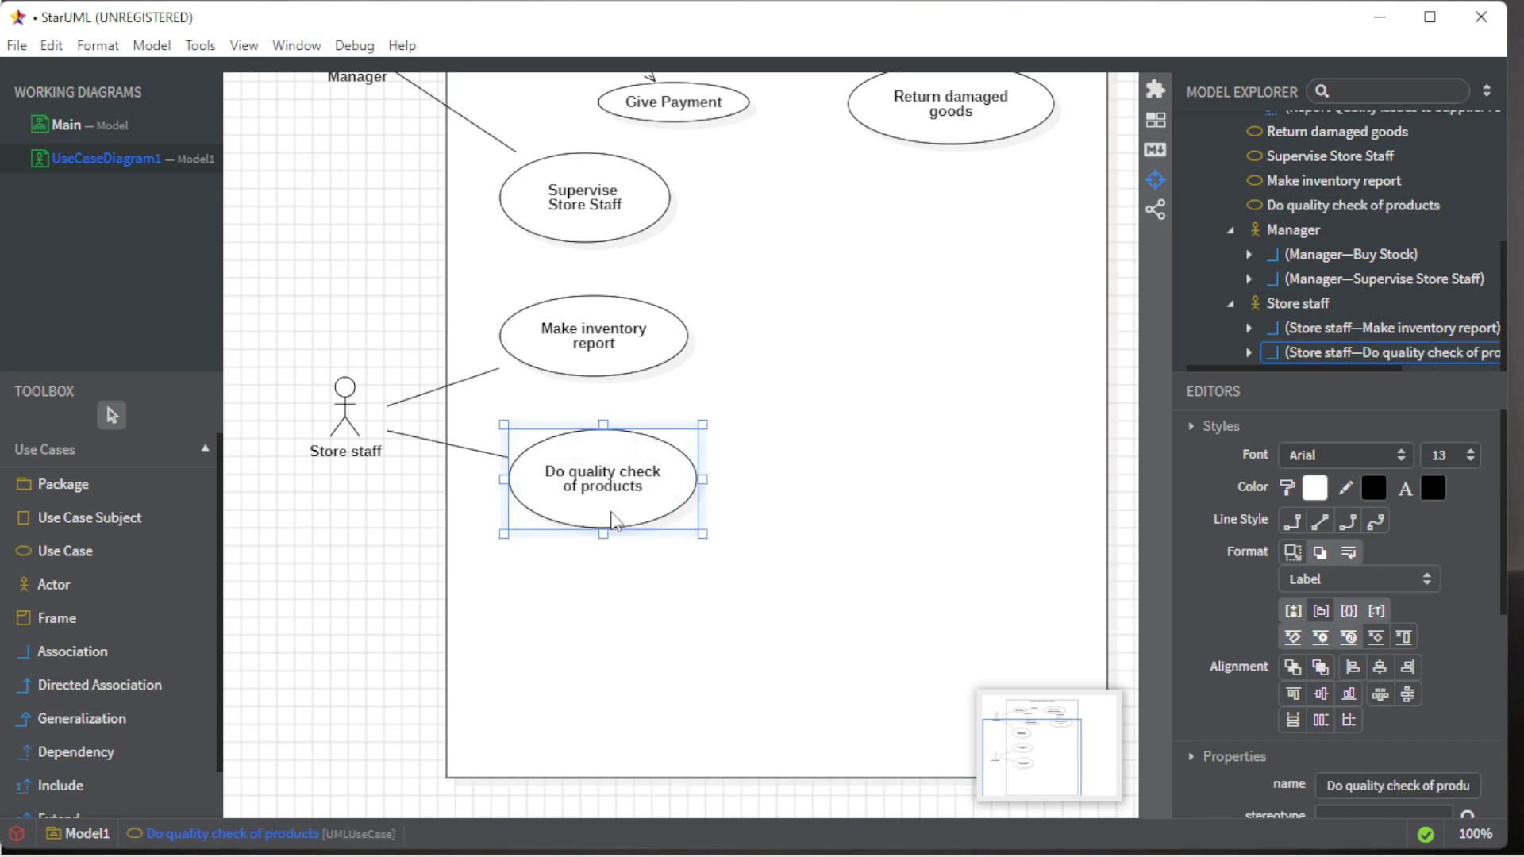
pyautogui.moveTo(602, 491); pyautogui.dragTo(636, 491)
pyautogui.click(653, 572)
pyautogui.scroll(-3, 653, 571)
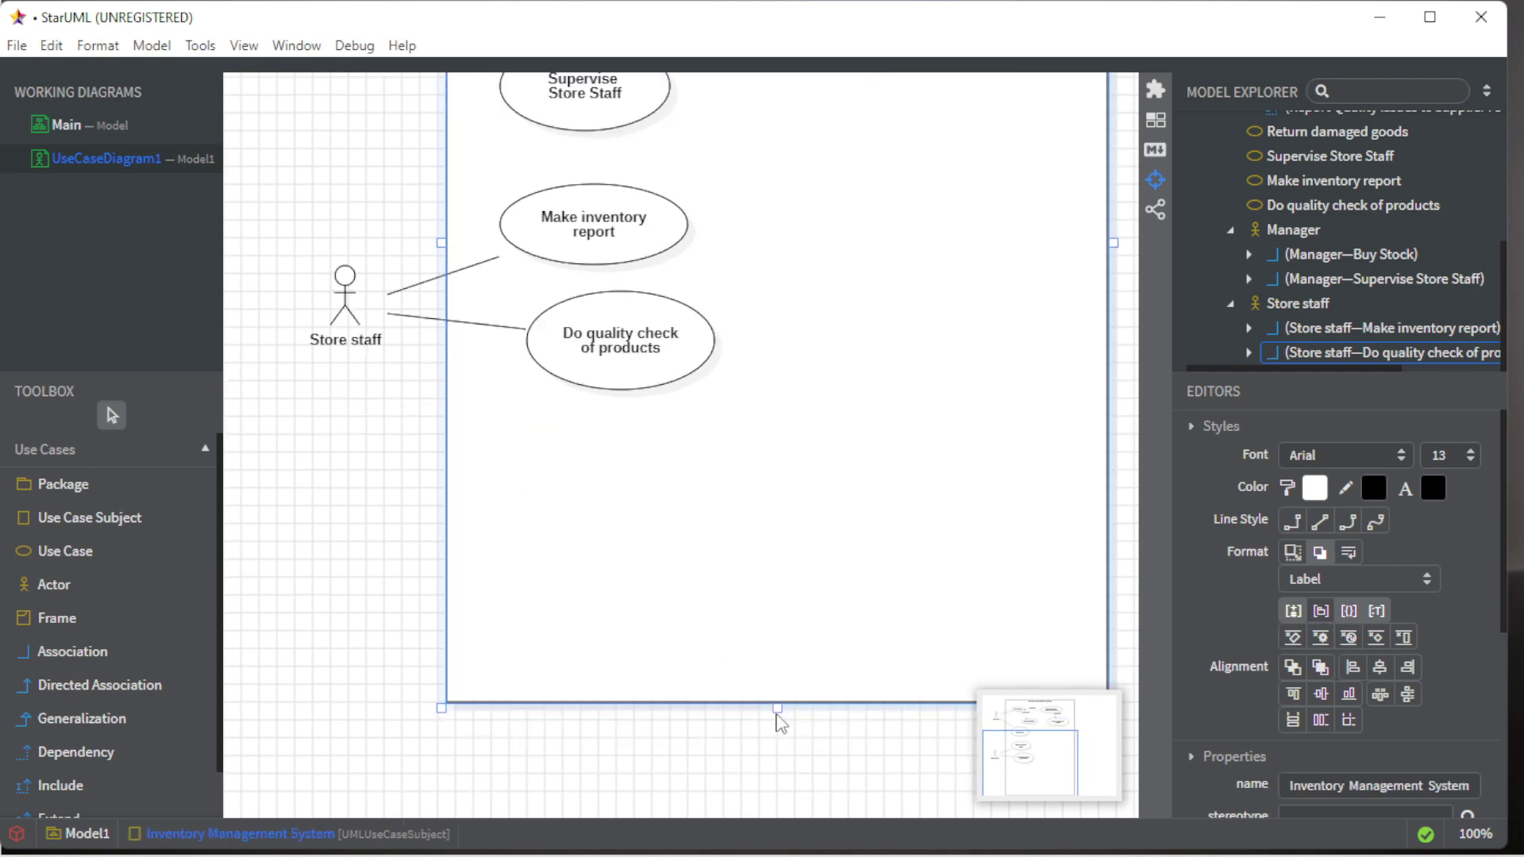
pyautogui.moveTo(777, 779); pyautogui.dragTo(778, 760)
# Create a Store staff-linked use case named Update status to manager via the actor's quick options.
pyautogui.doubleClick(344, 339)
pyautogui.click(535, 482)
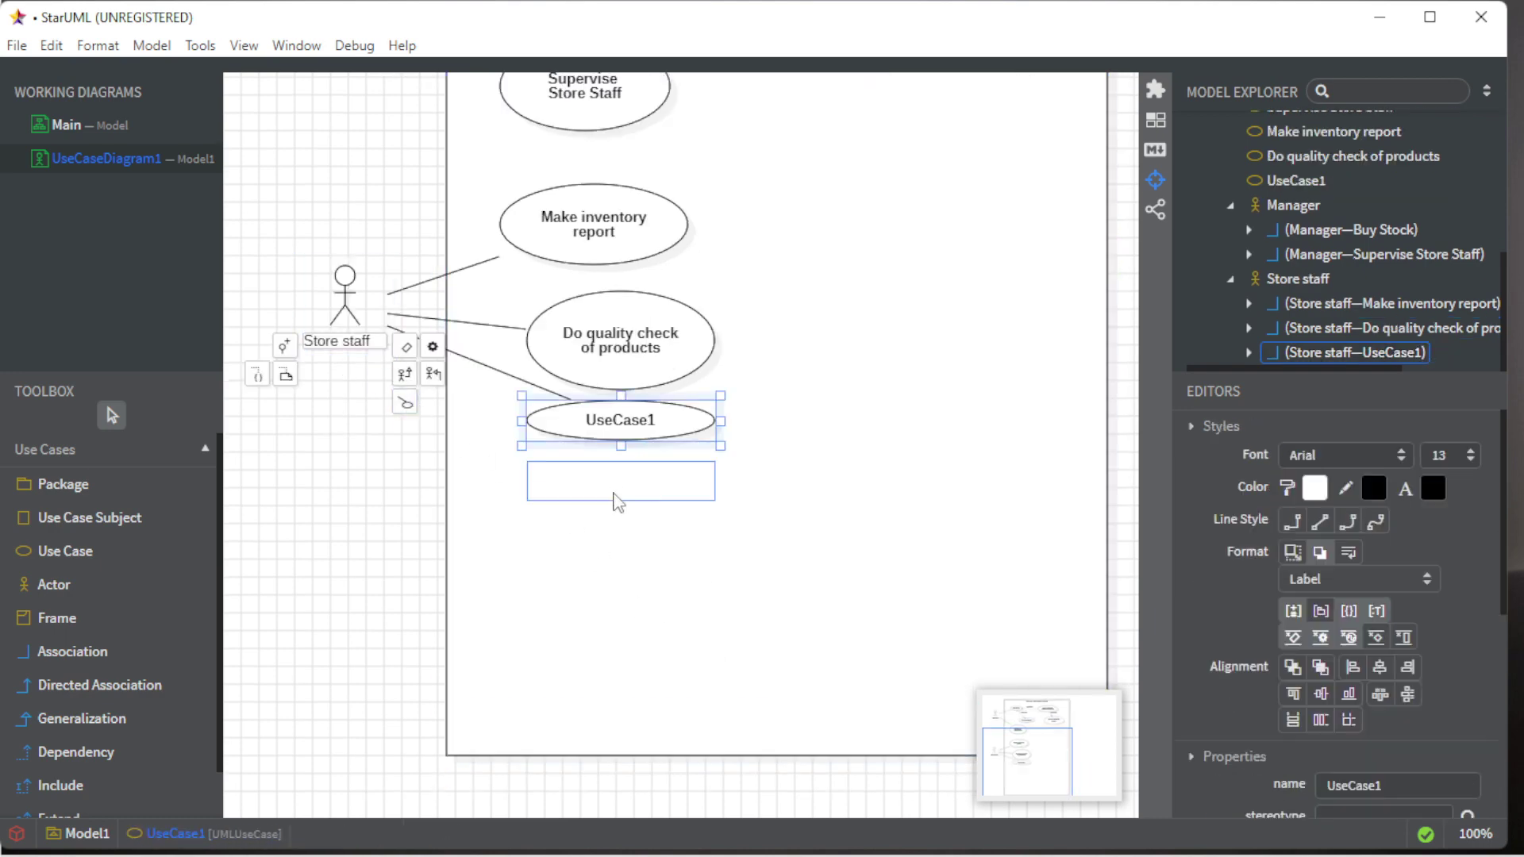
pyautogui.write('Update status')
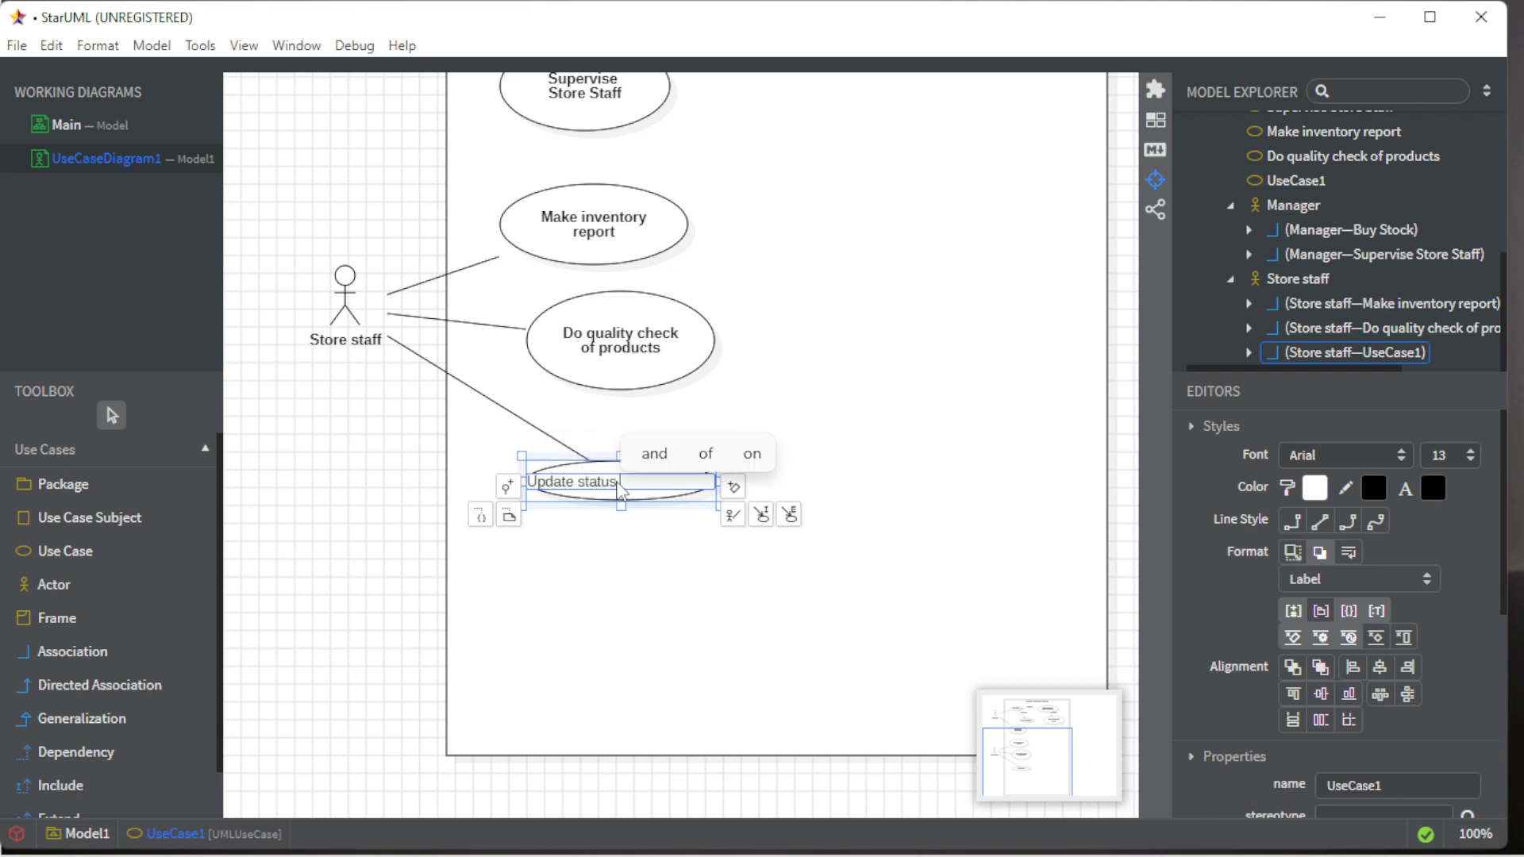
pyautogui.write(' to ')
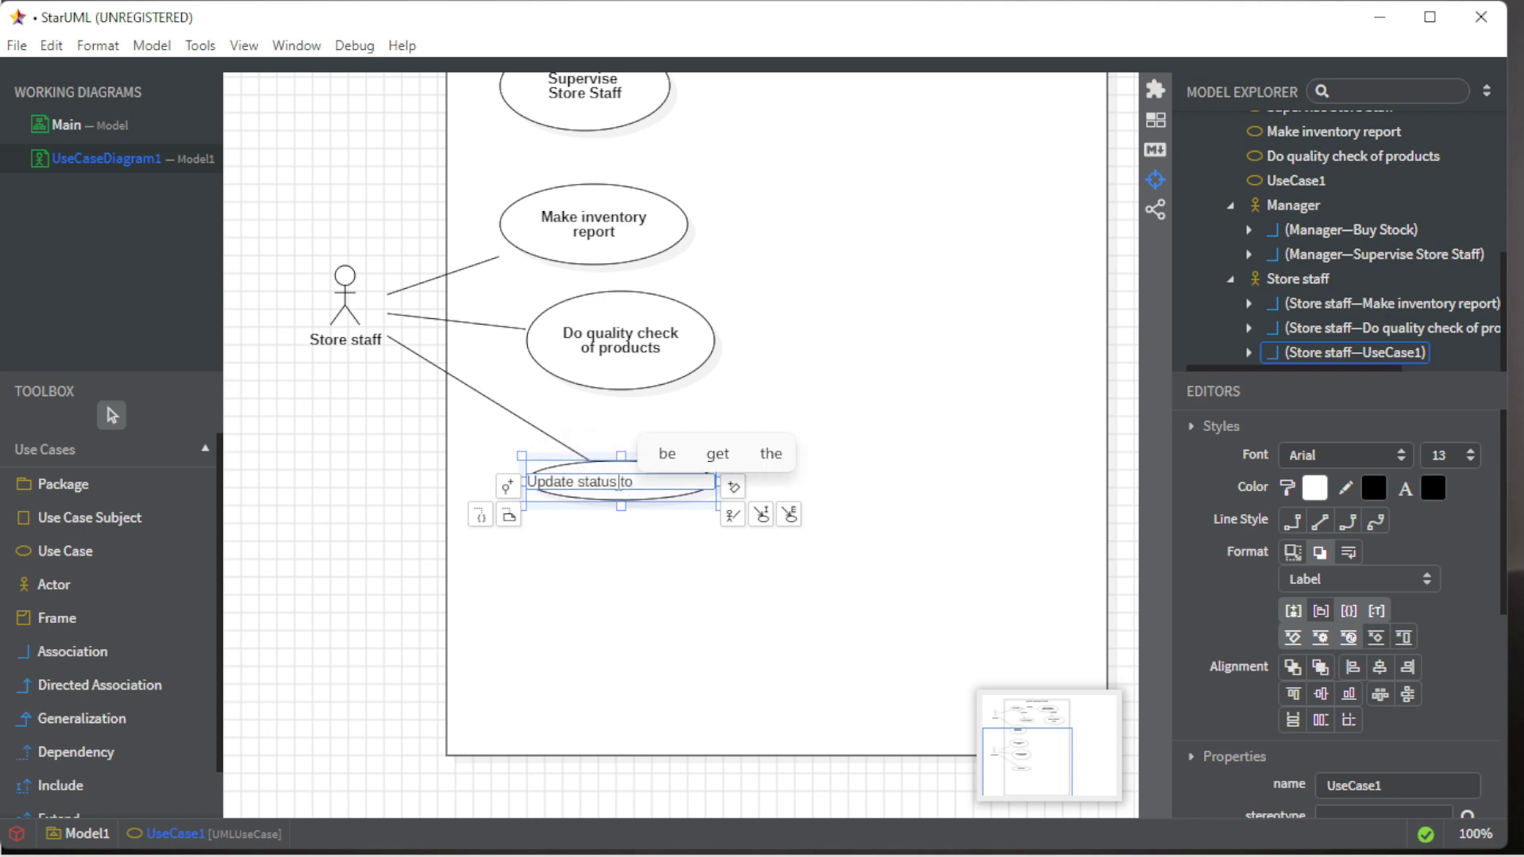
pyautogui.write('manager')
pyautogui.click(648, 631)
pyautogui.click(643, 494)
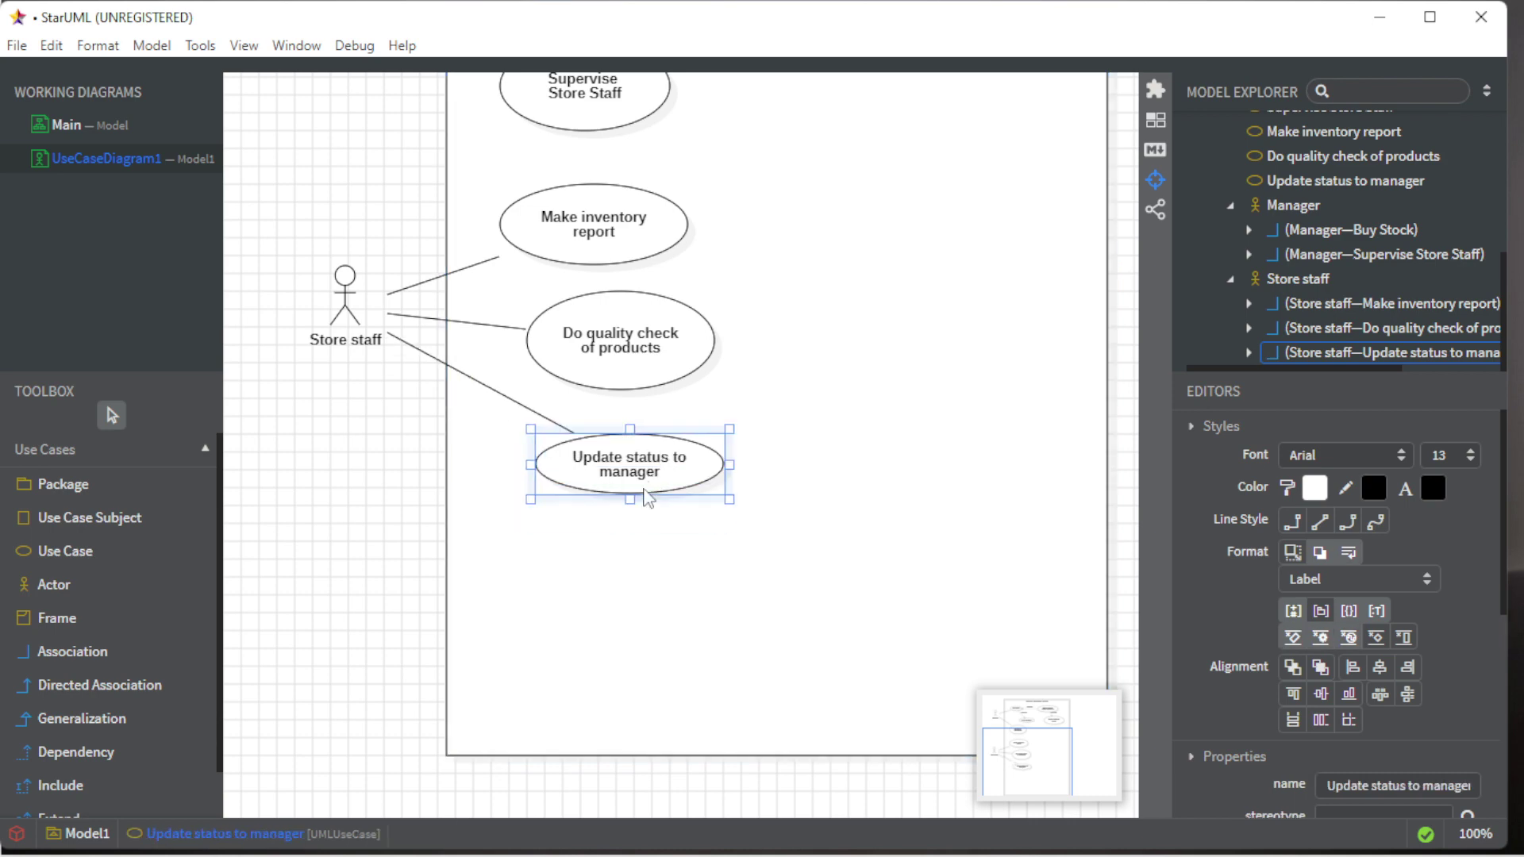
pyautogui.click(536, 572)
# Create a fourth Store staff use case near the boundary's bottom and name it Sell Stocks.
pyautogui.doubleClick(343, 298)
pyautogui.click(406, 402)
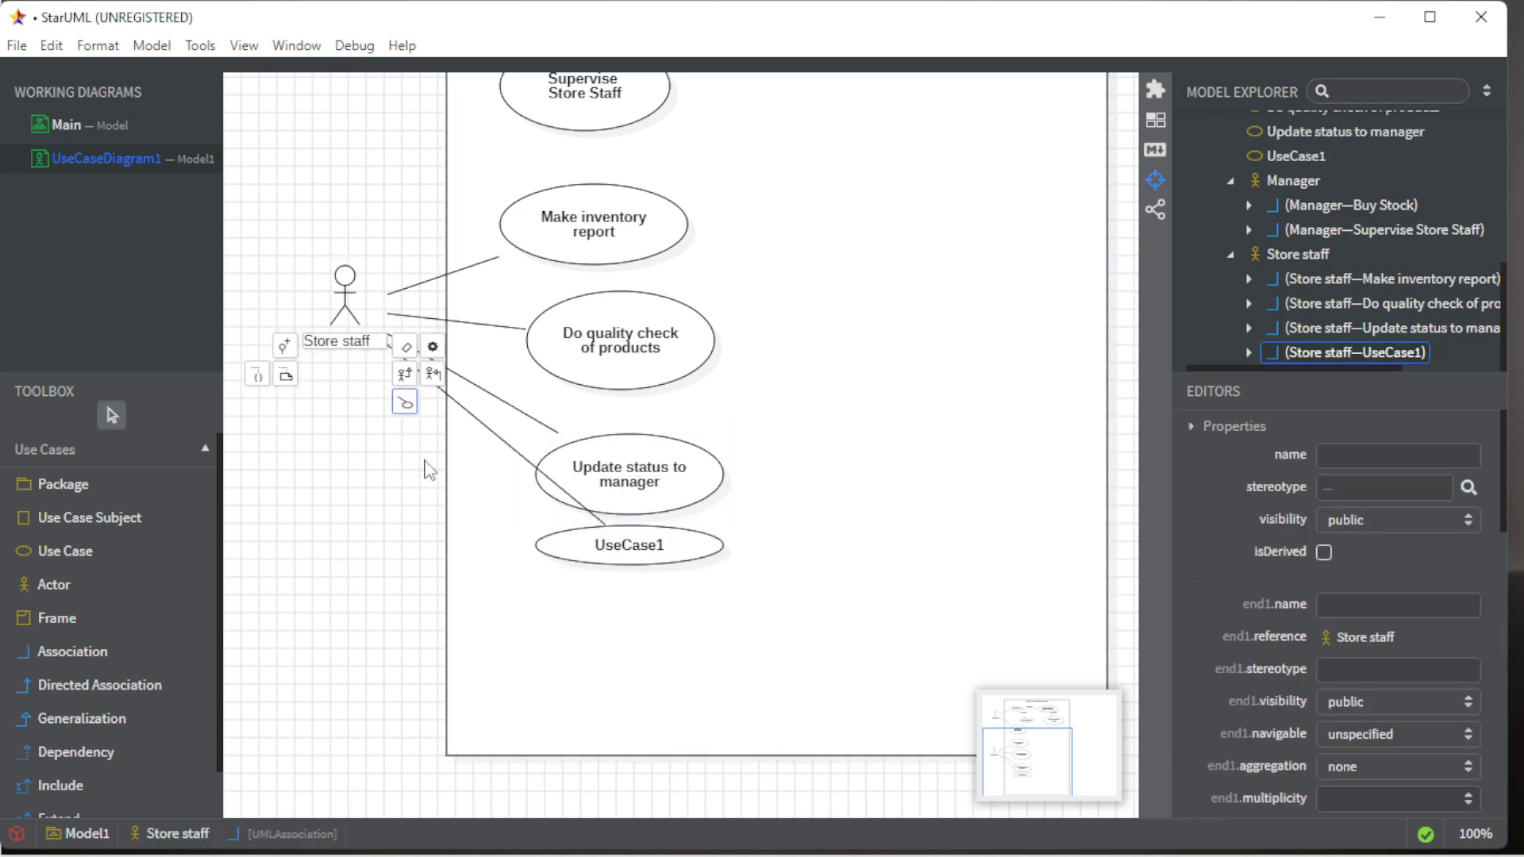
pyautogui.moveTo(628, 546); pyautogui.dragTo(617, 629)
pyautogui.doubleClick(617, 628)
pyautogui.write('Sell St')
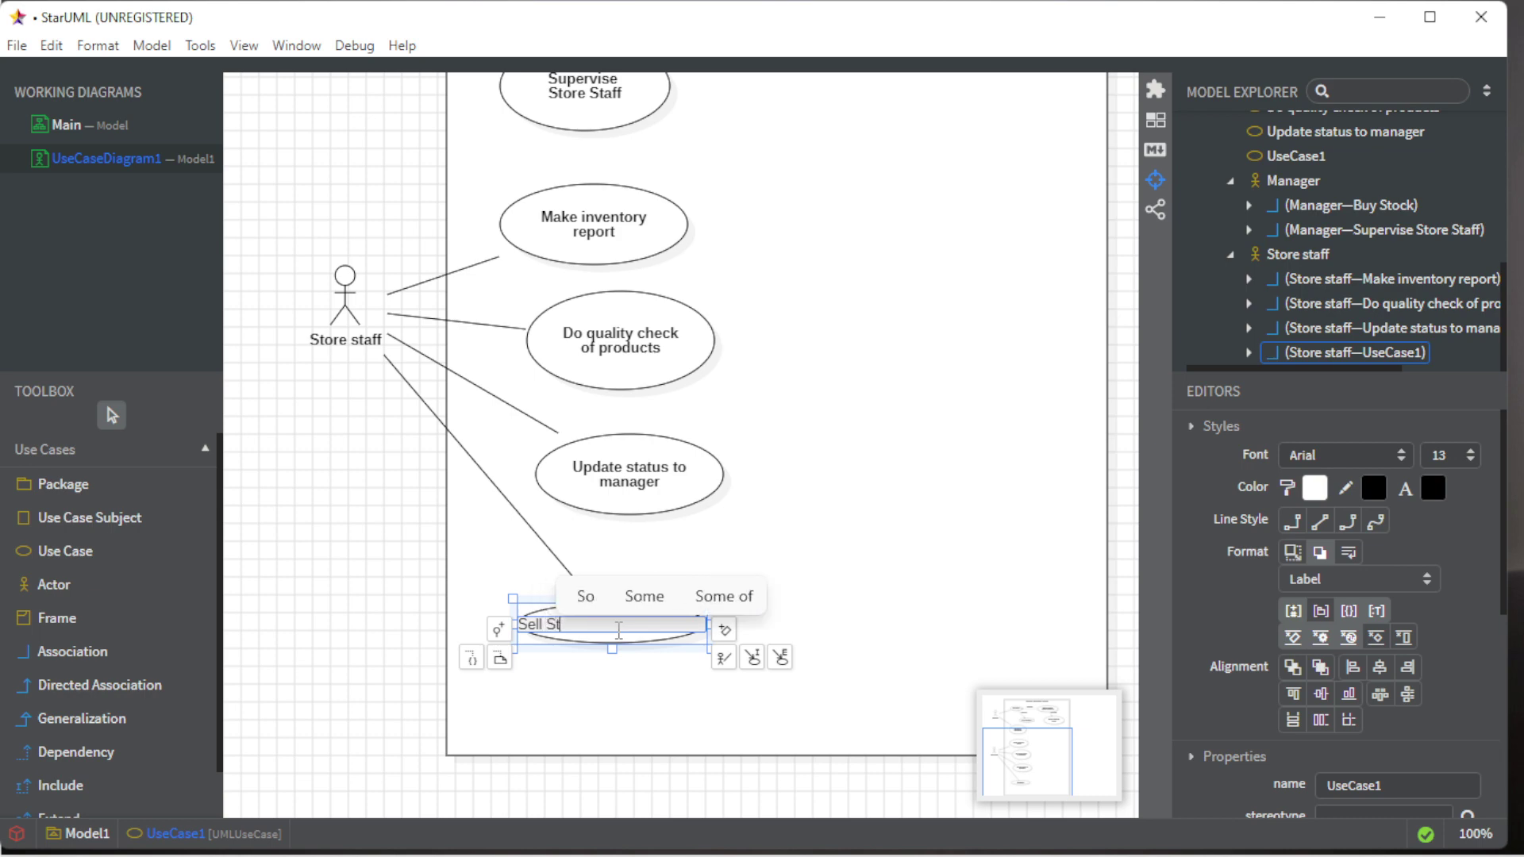
pyautogui.write('ocks')
pyautogui.click(865, 450)
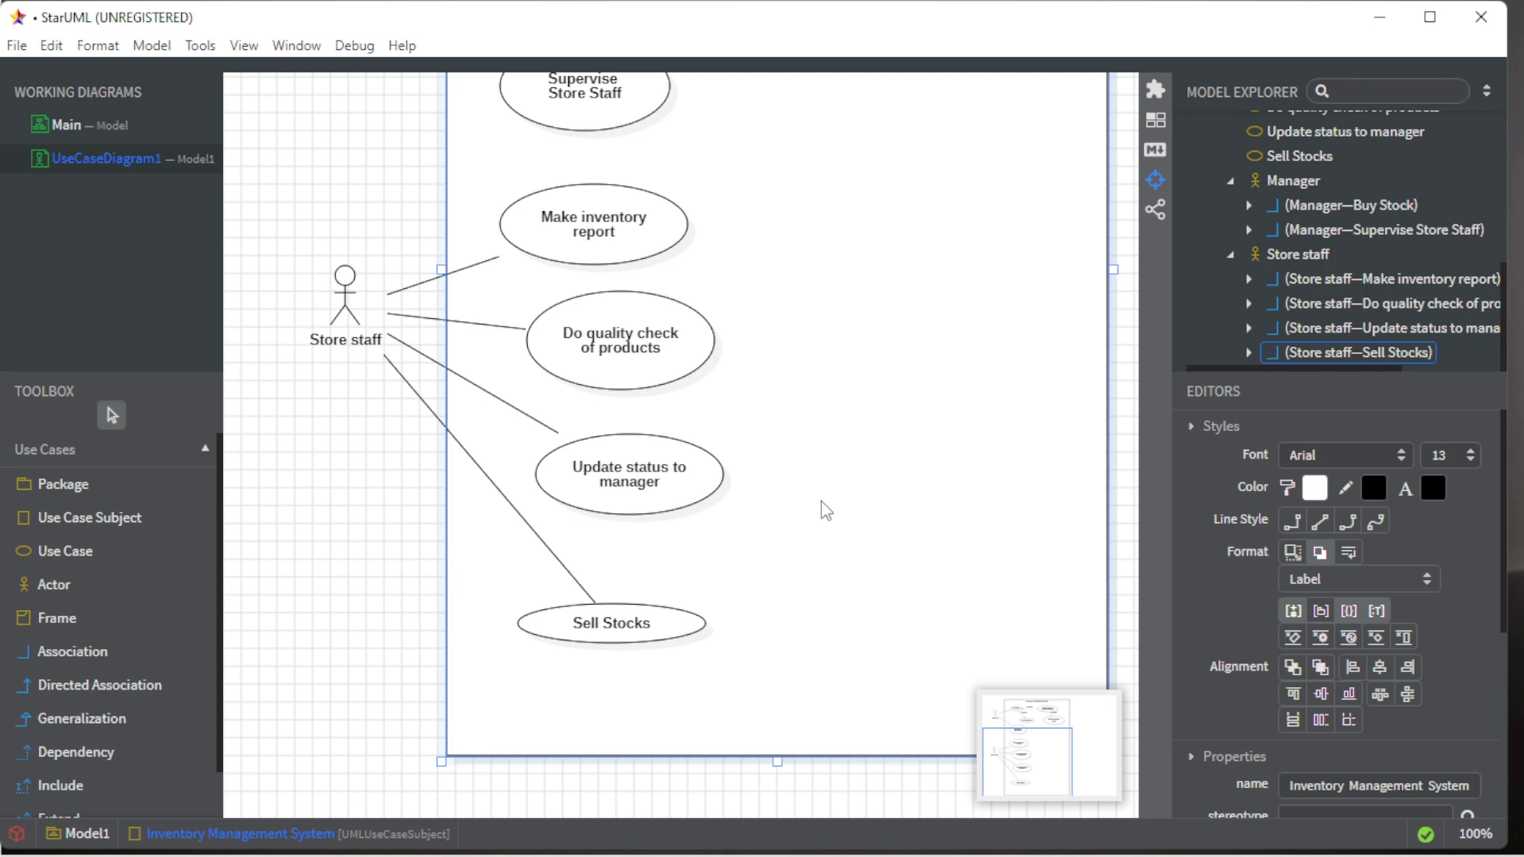
pyautogui.moveTo(633, 637); pyautogui.dragTo(635, 646)
pyautogui.scroll(5, 905, 571)
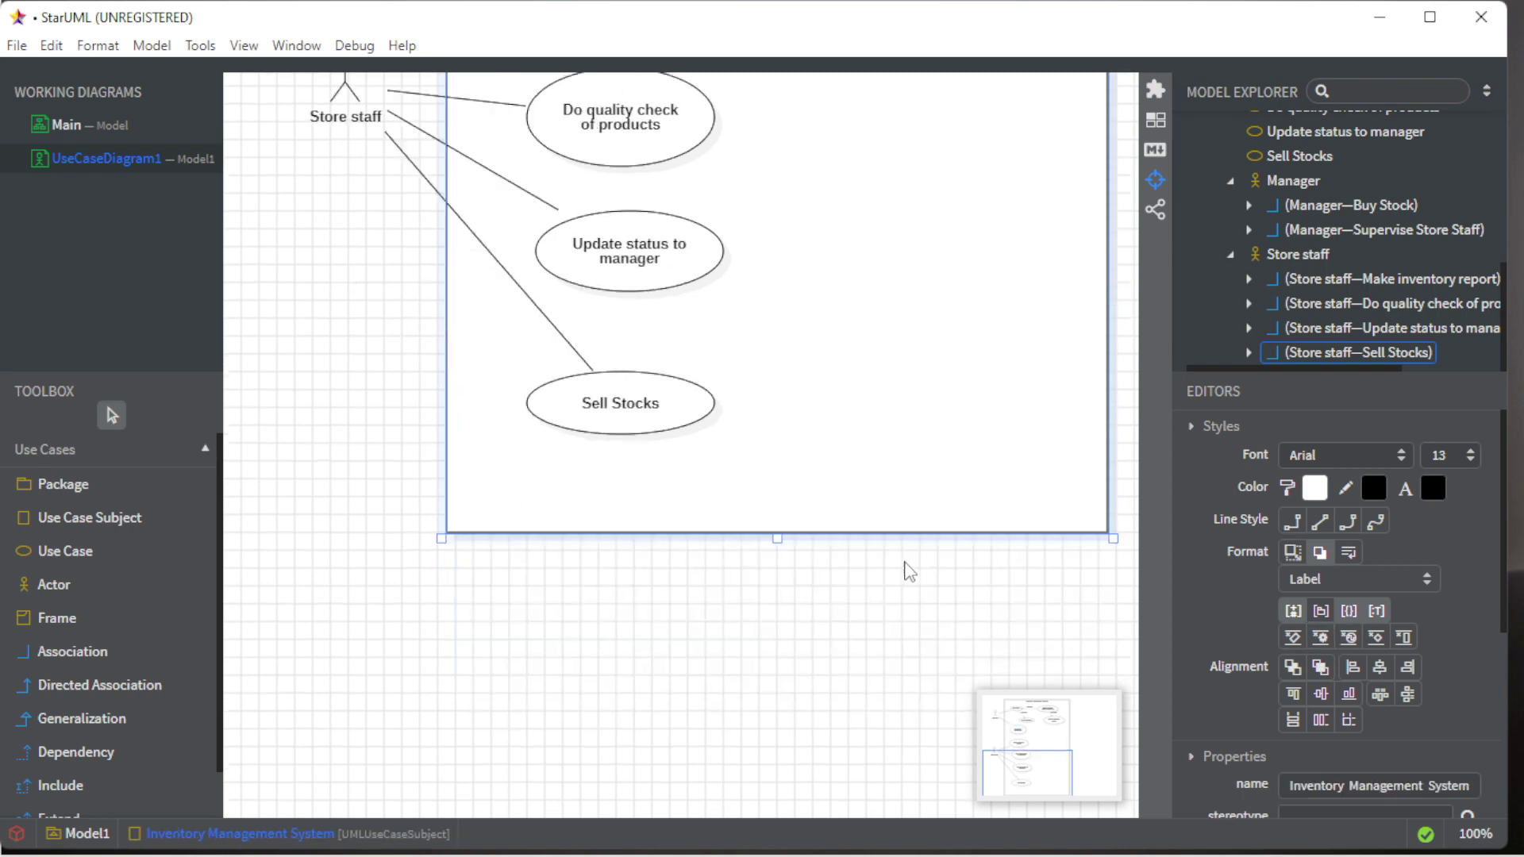
pyautogui.scroll(3, 923, 569)
pyautogui.hscroll(5, 923, 569)
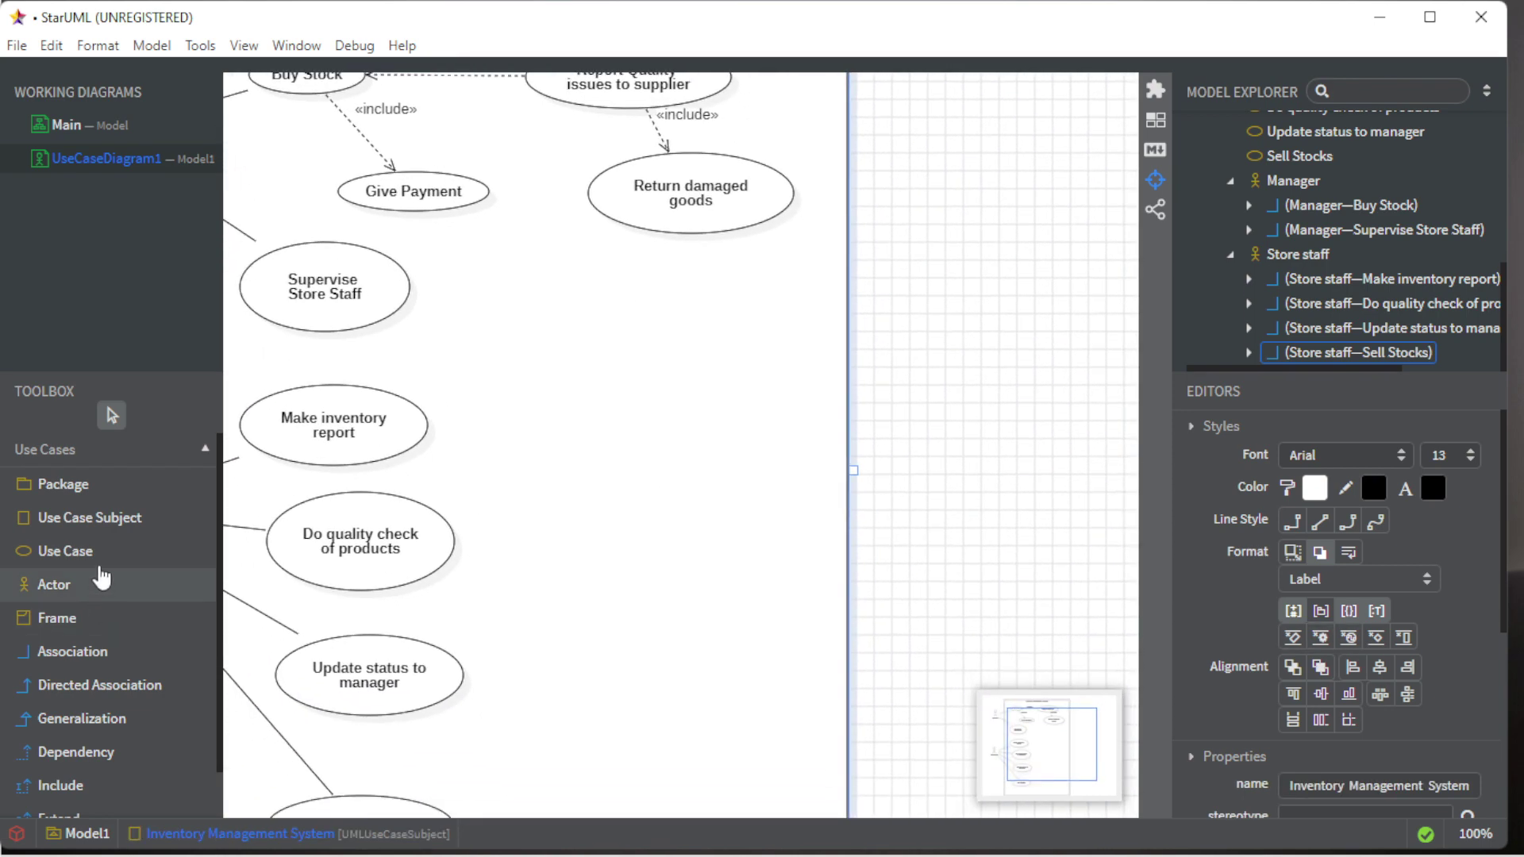
# Place a new actor right of the system boundary and name it Supplier.
pyautogui.click(54, 585)
pyautogui.click(958, 499)
pyautogui.write('Suppl')
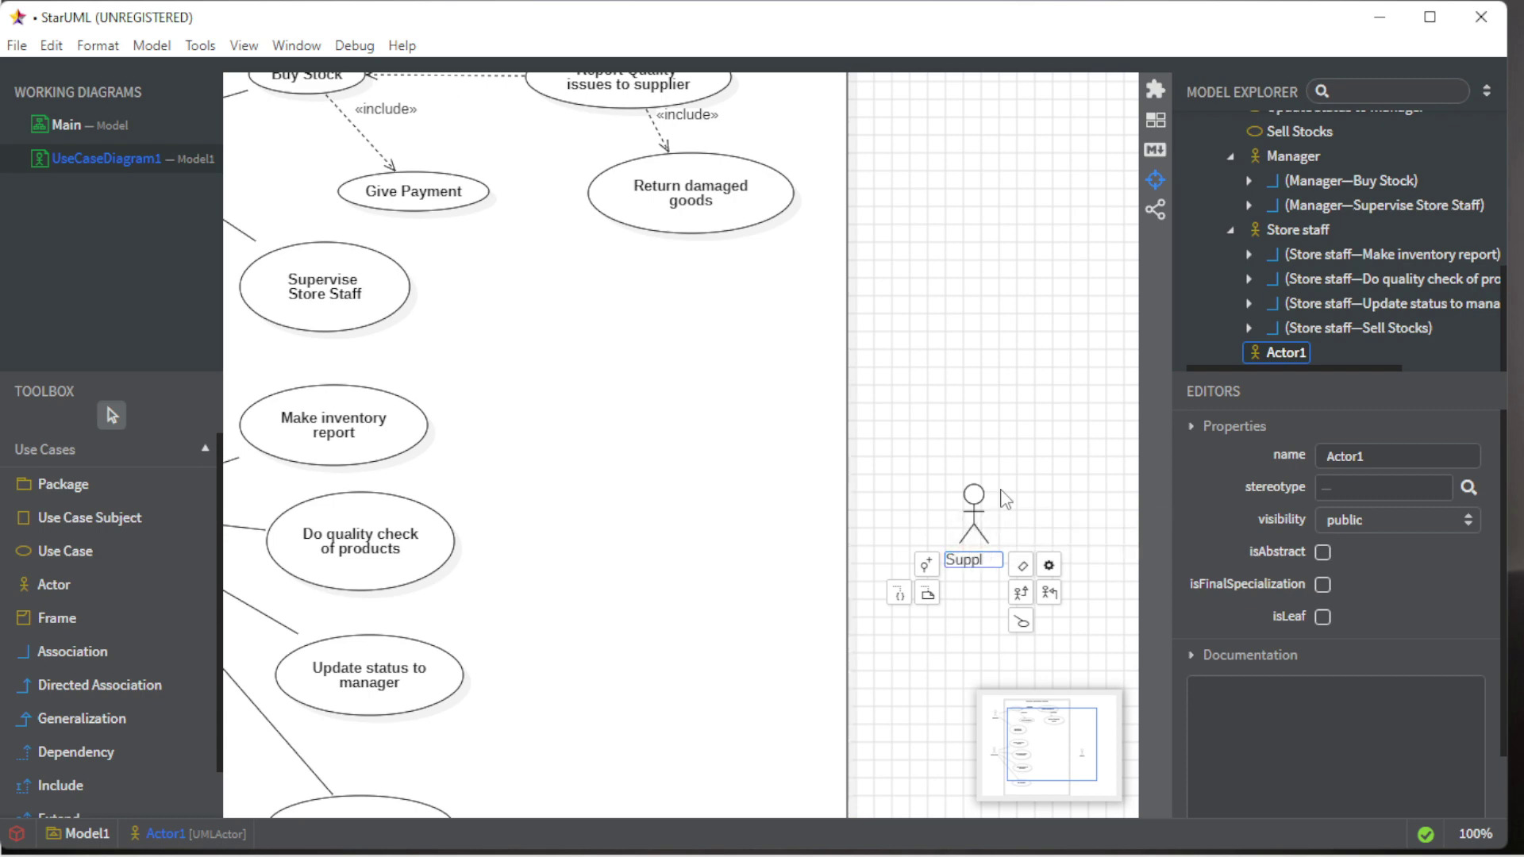
pyautogui.write('ier')
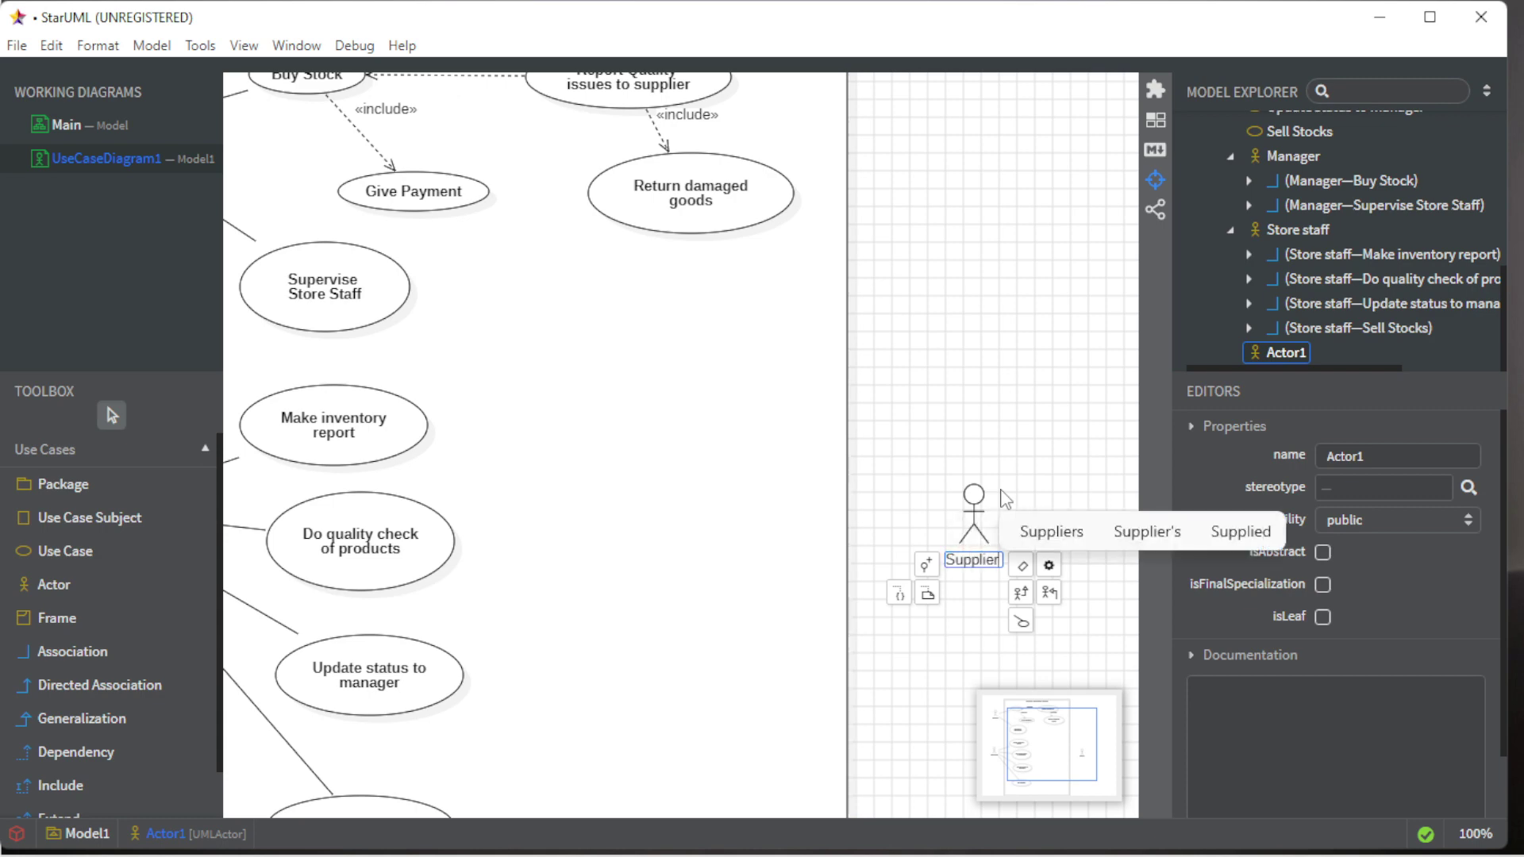
pyautogui.write('Warehouse')
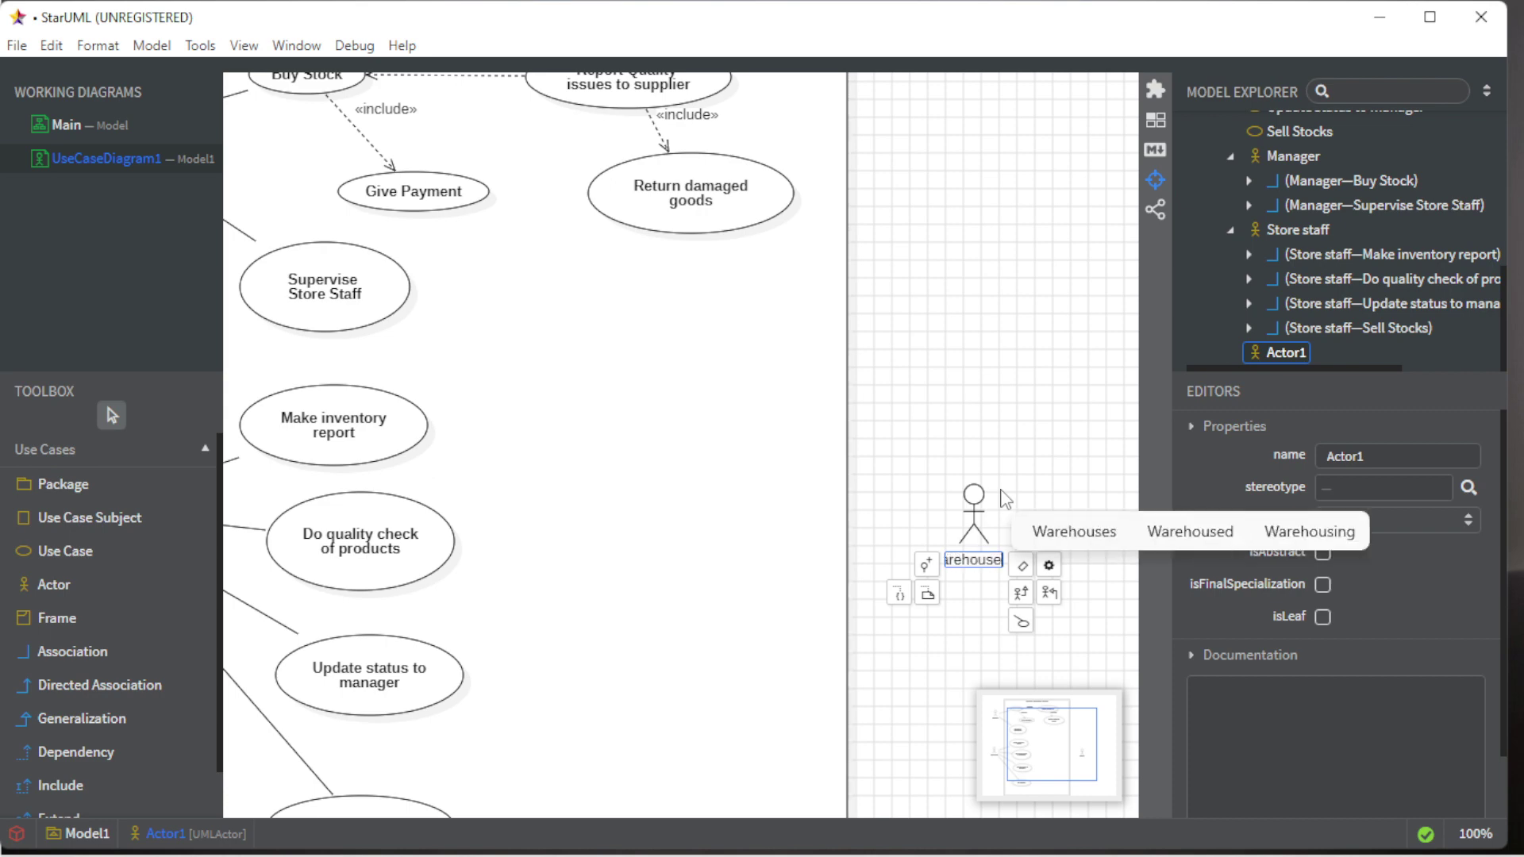
pyautogui.press('Escape')
pyautogui.doubleClick(973, 559)
pyautogui.write('Supplier')
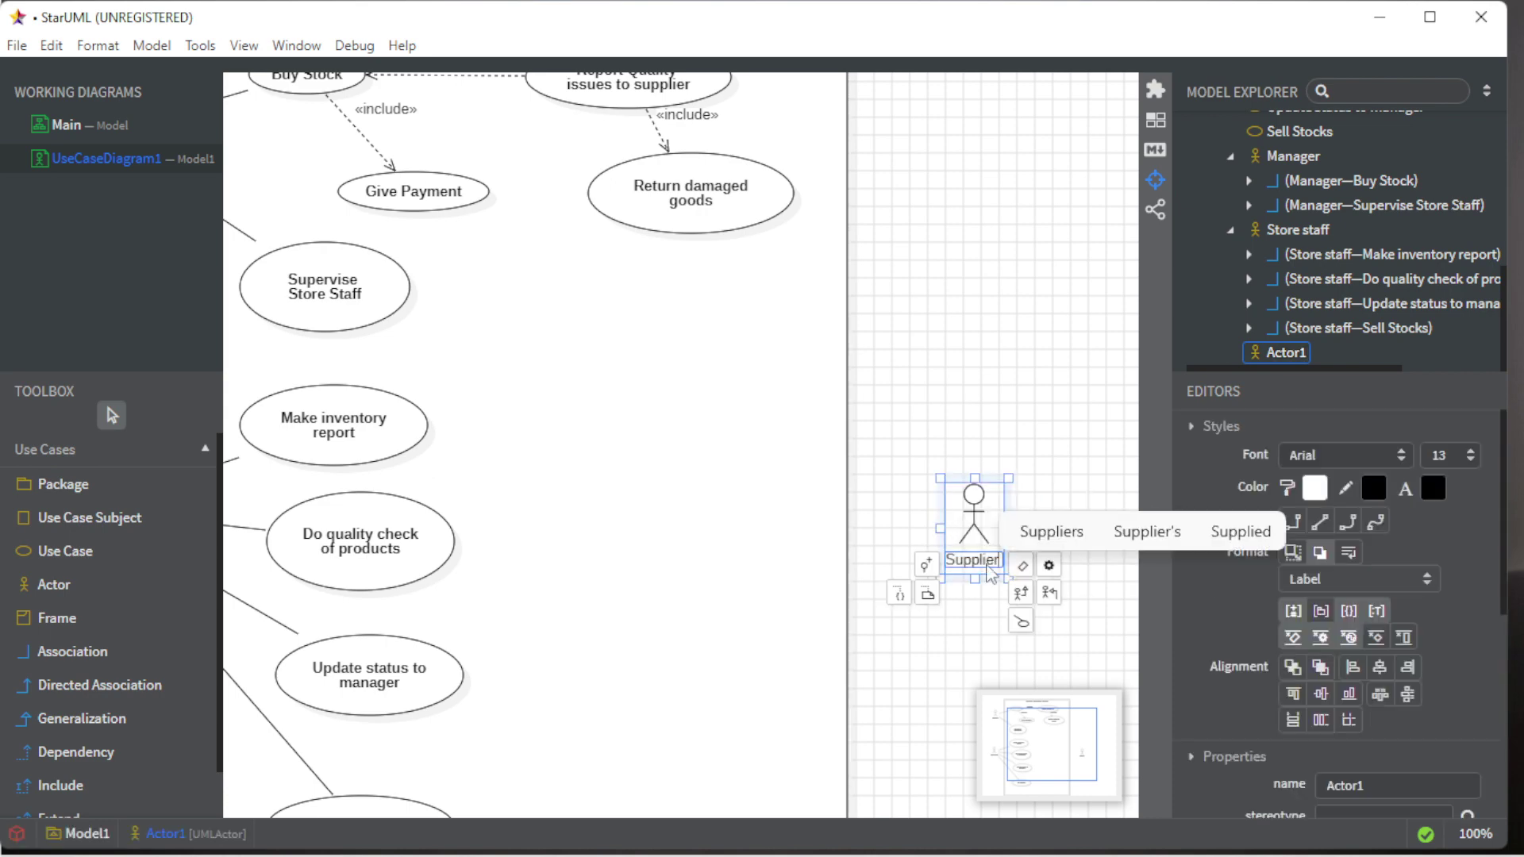
pyautogui.press('Return')
pyautogui.click(962, 664)
pyautogui.scroll(-5, 187, 786)
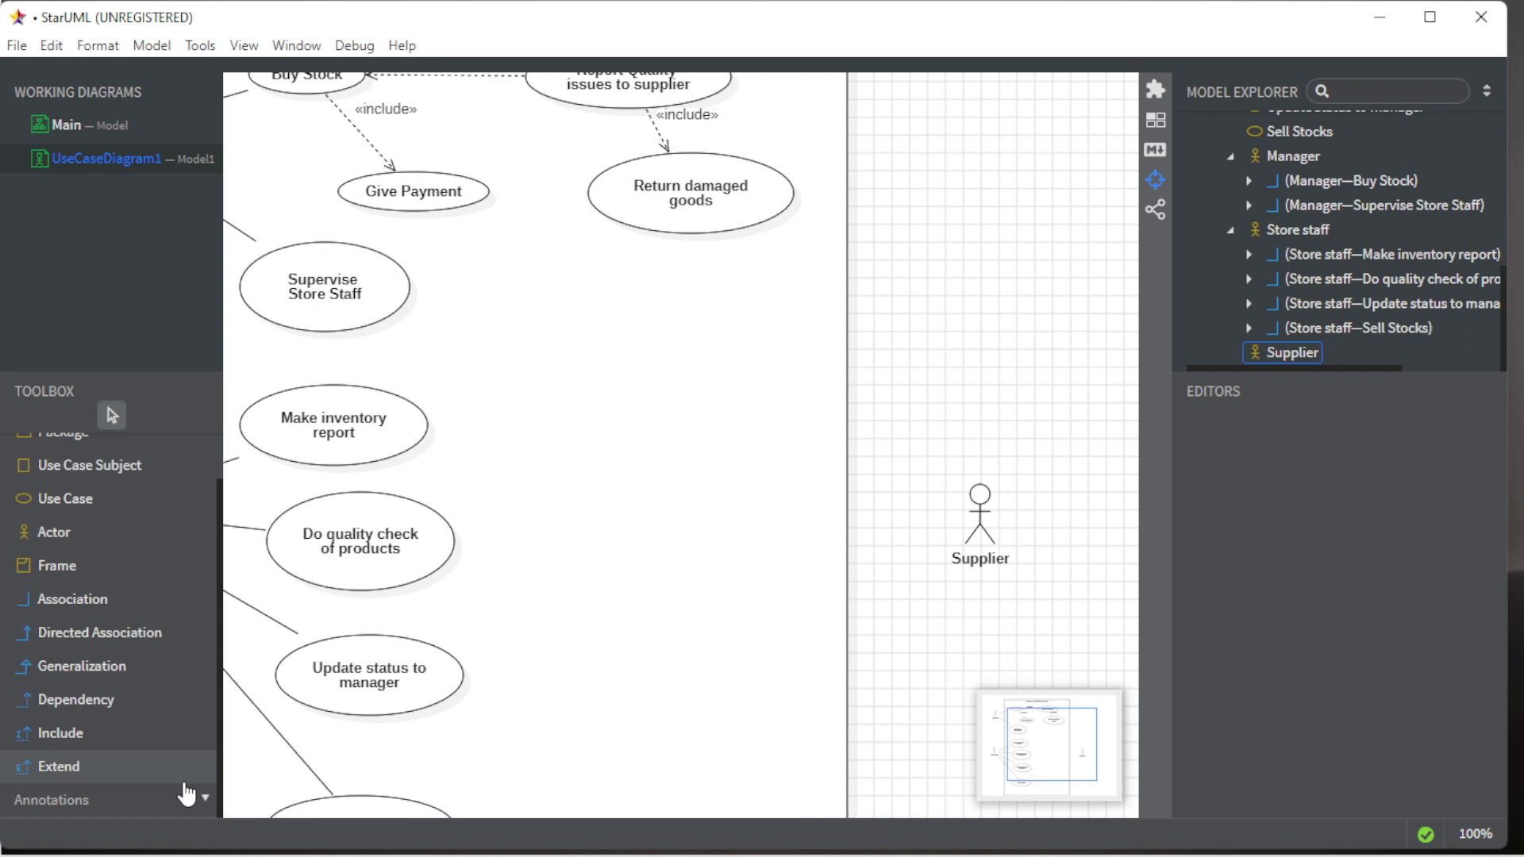
# Add a bordered (Warehouse) text label positioned just under the Supplier actor.
pyautogui.click(65, 568)
pyautogui.click(989, 599)
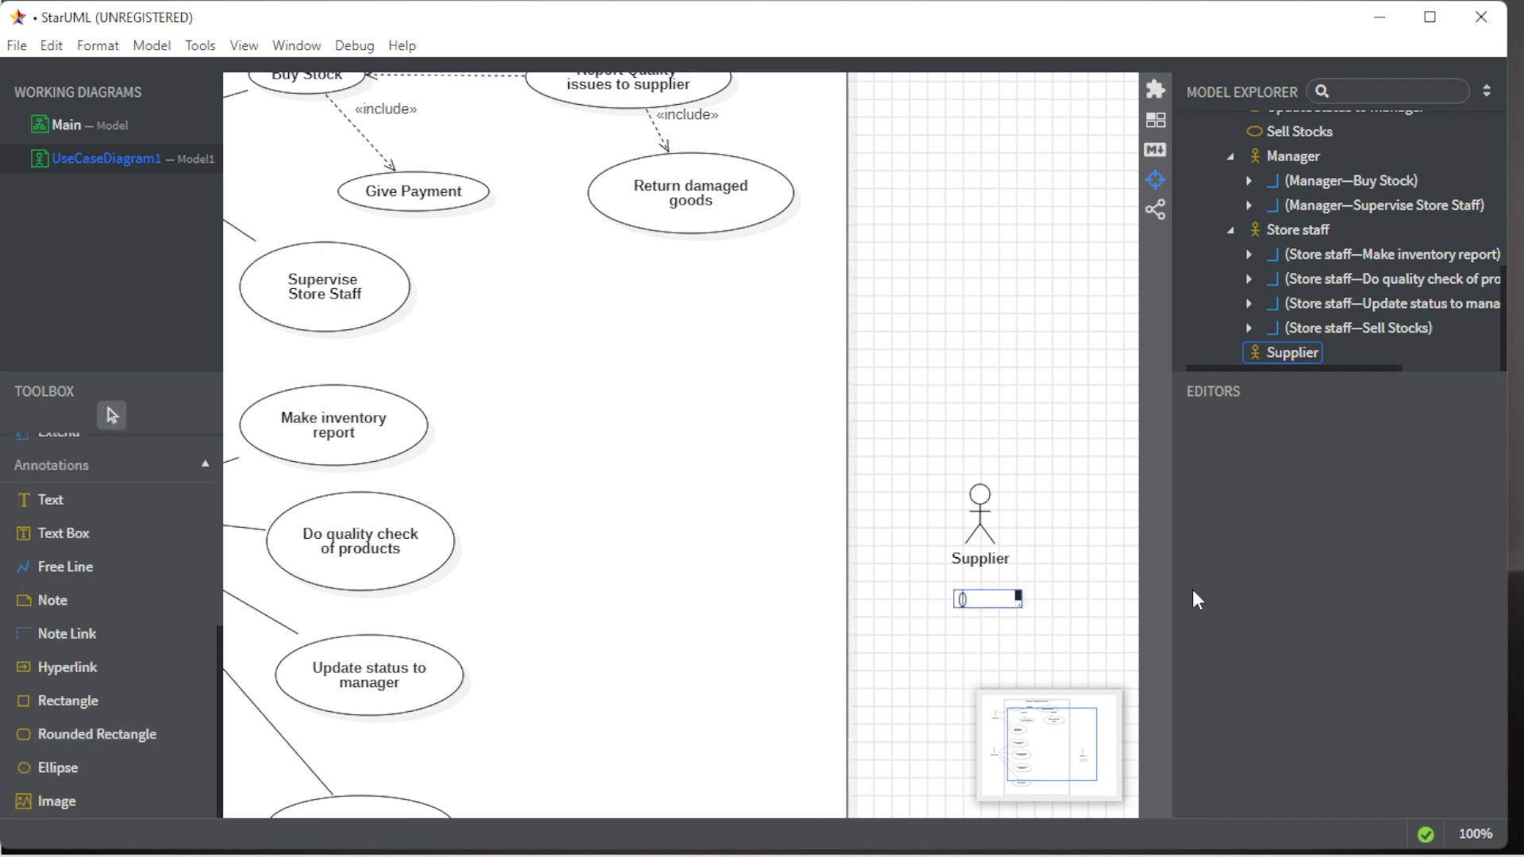
pyautogui.write('Warehouse)')
pyautogui.press('Return')
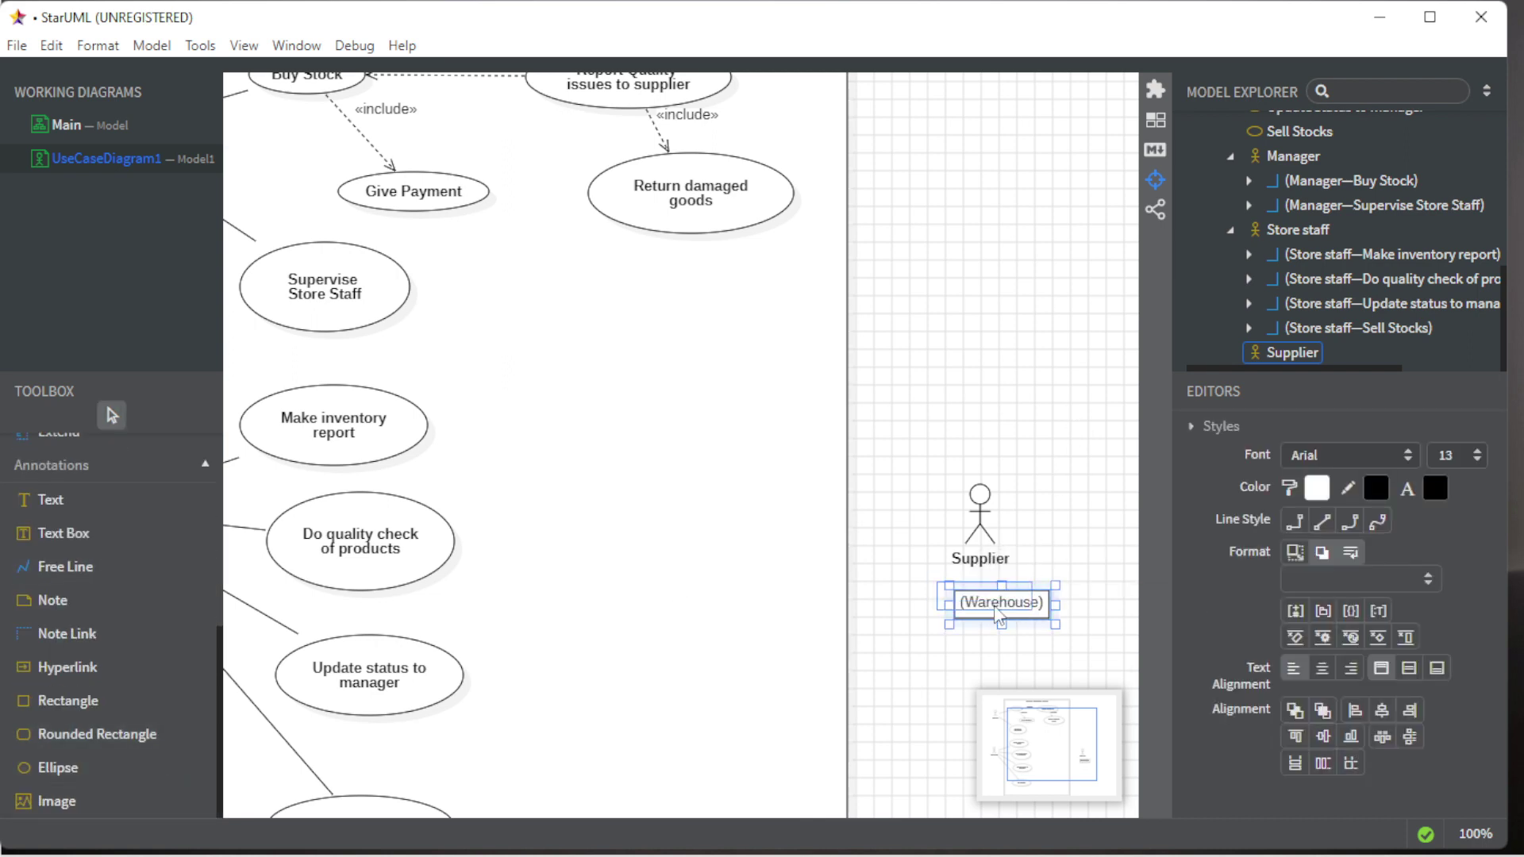
pyautogui.moveTo(1000, 611); pyautogui.dragTo(982, 598)
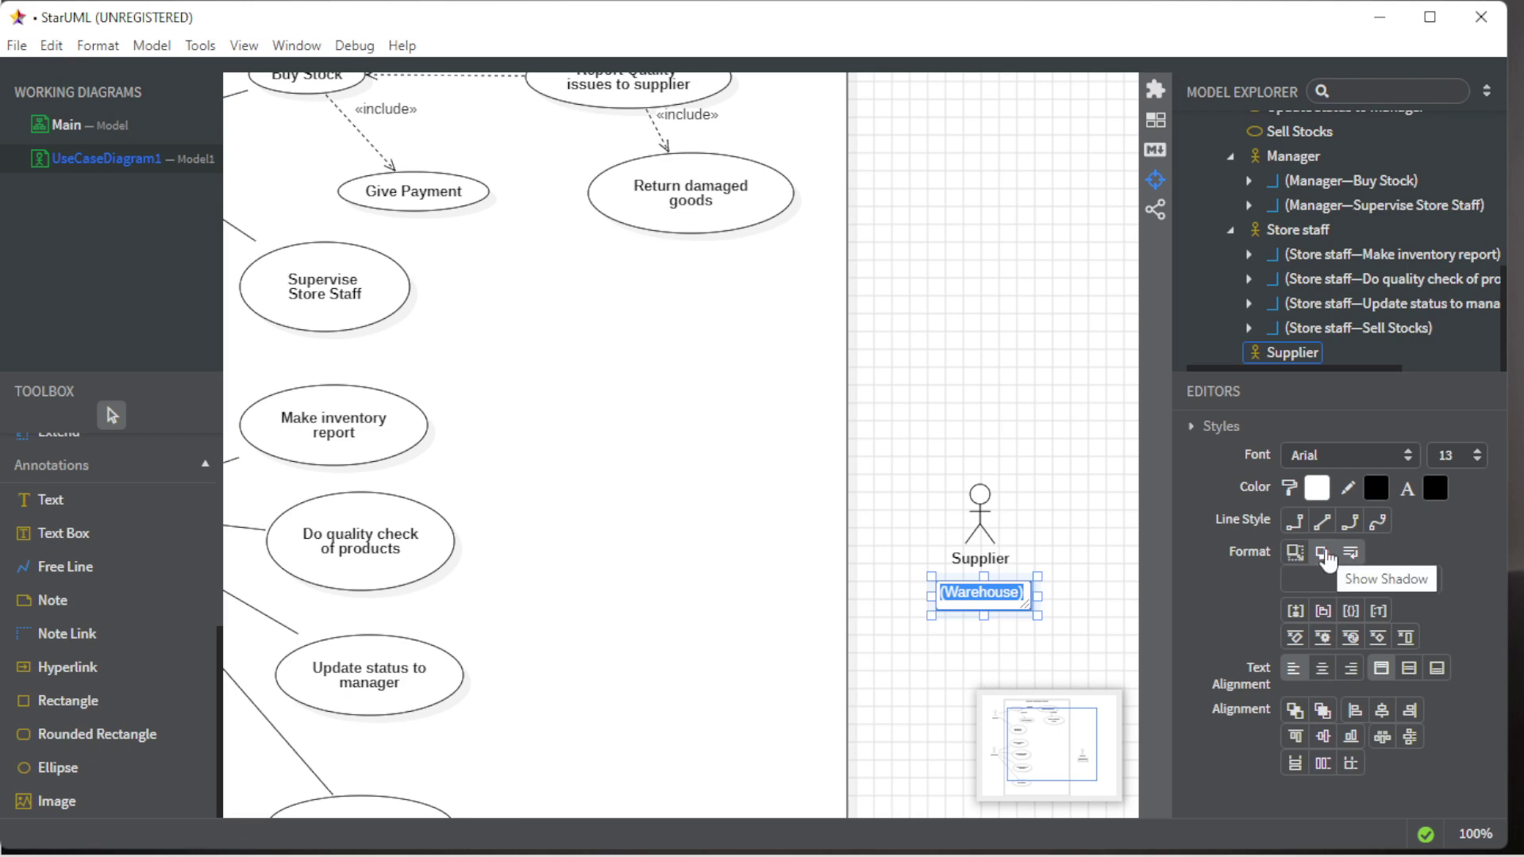
pyautogui.click(1298, 578)
pyautogui.click(1018, 643)
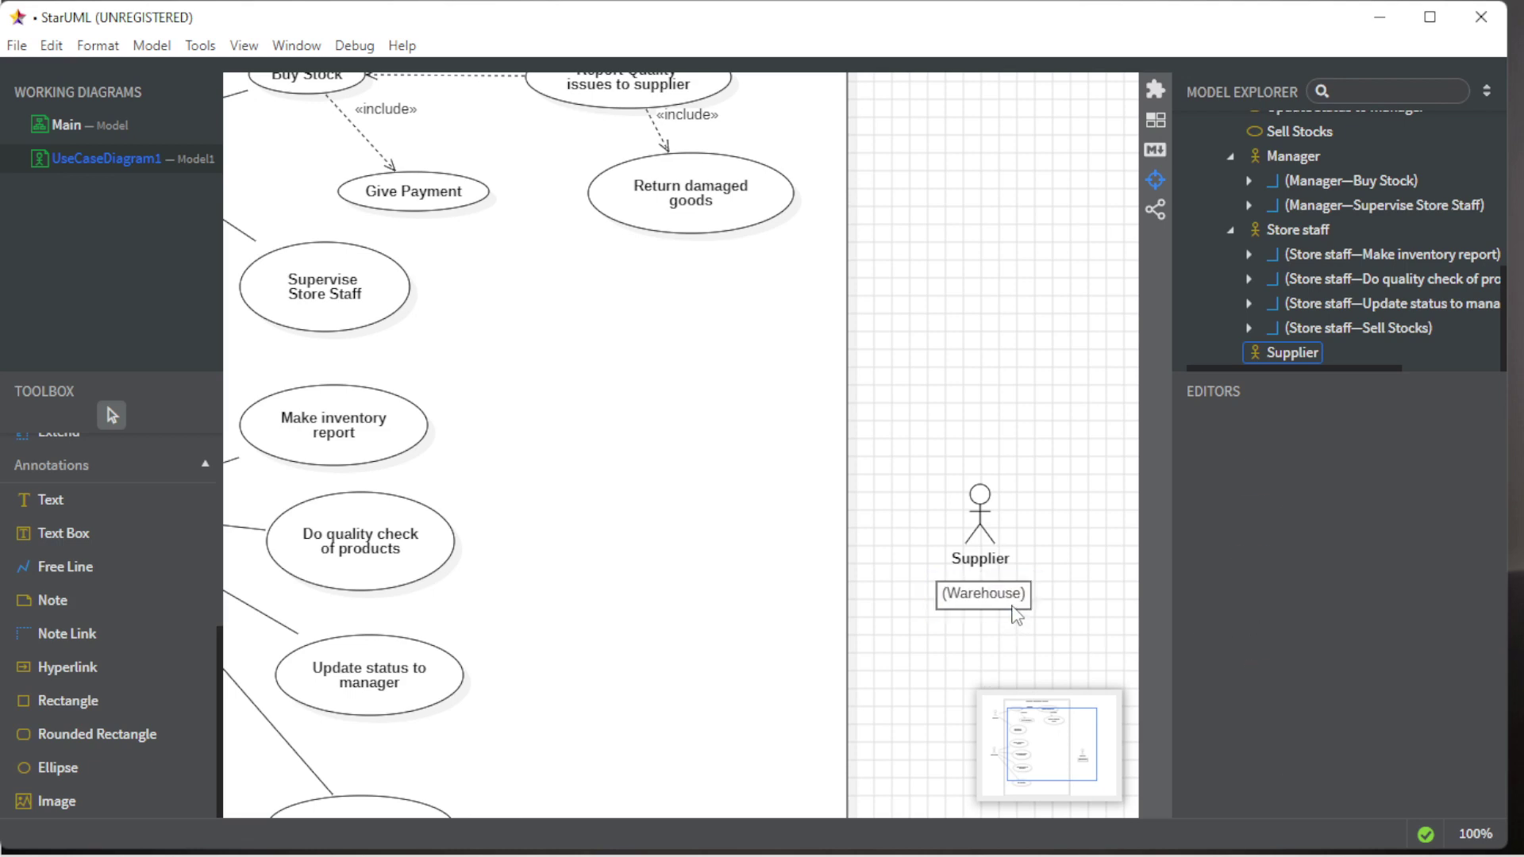
pyautogui.moveTo(1015, 596); pyautogui.dragTo(1014, 586)
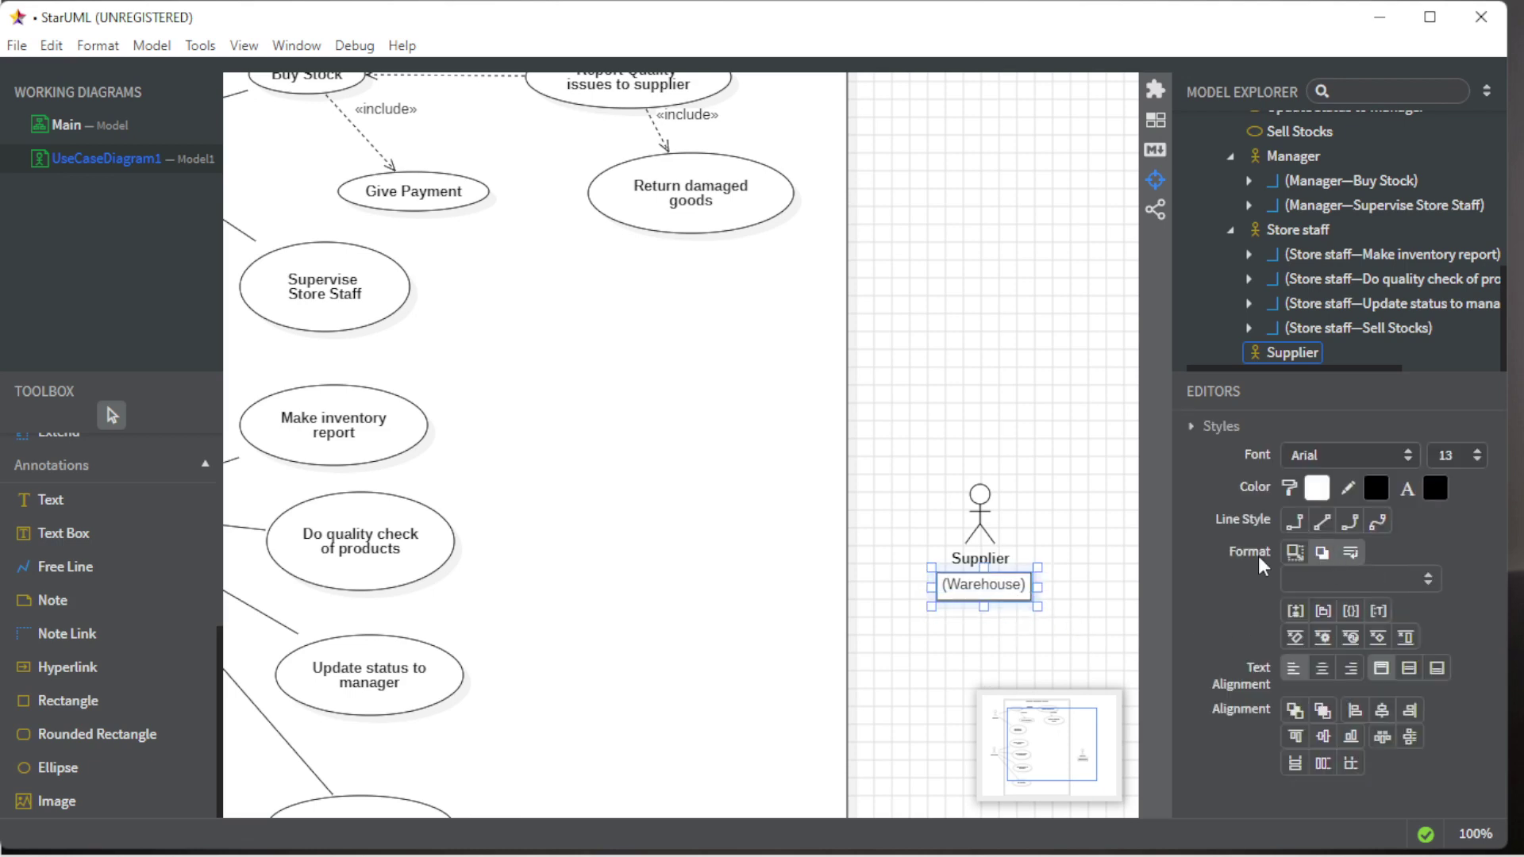
# Move the Supplier's new use case inside the boundary and name it Delivers order.
pyautogui.click(1123, 608)
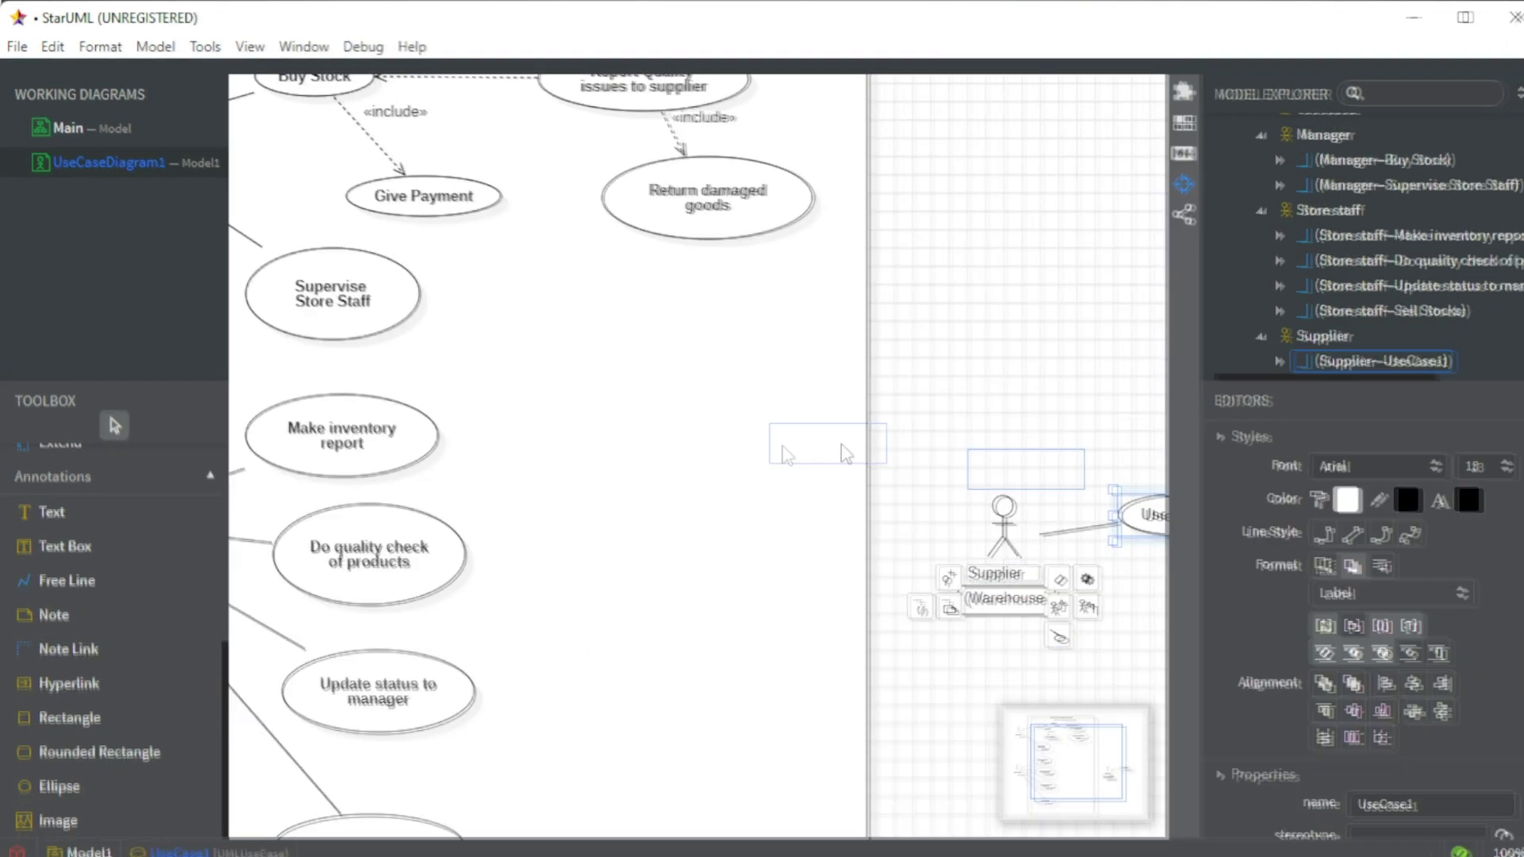
pyautogui.moveTo(762, 441); pyautogui.dragTo(712, 429)
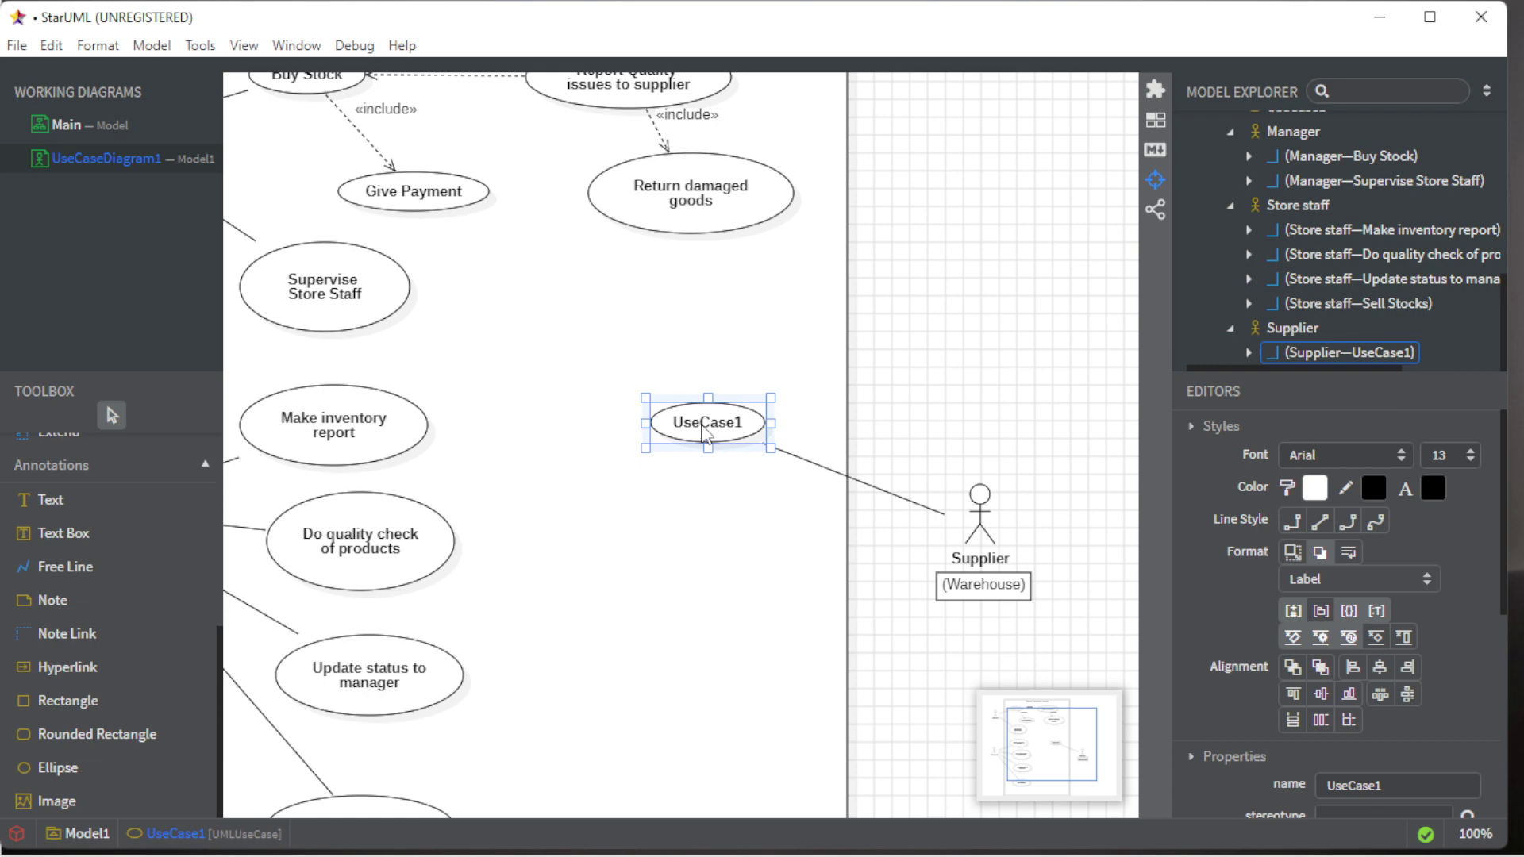
pyautogui.doubleClick(706, 431)
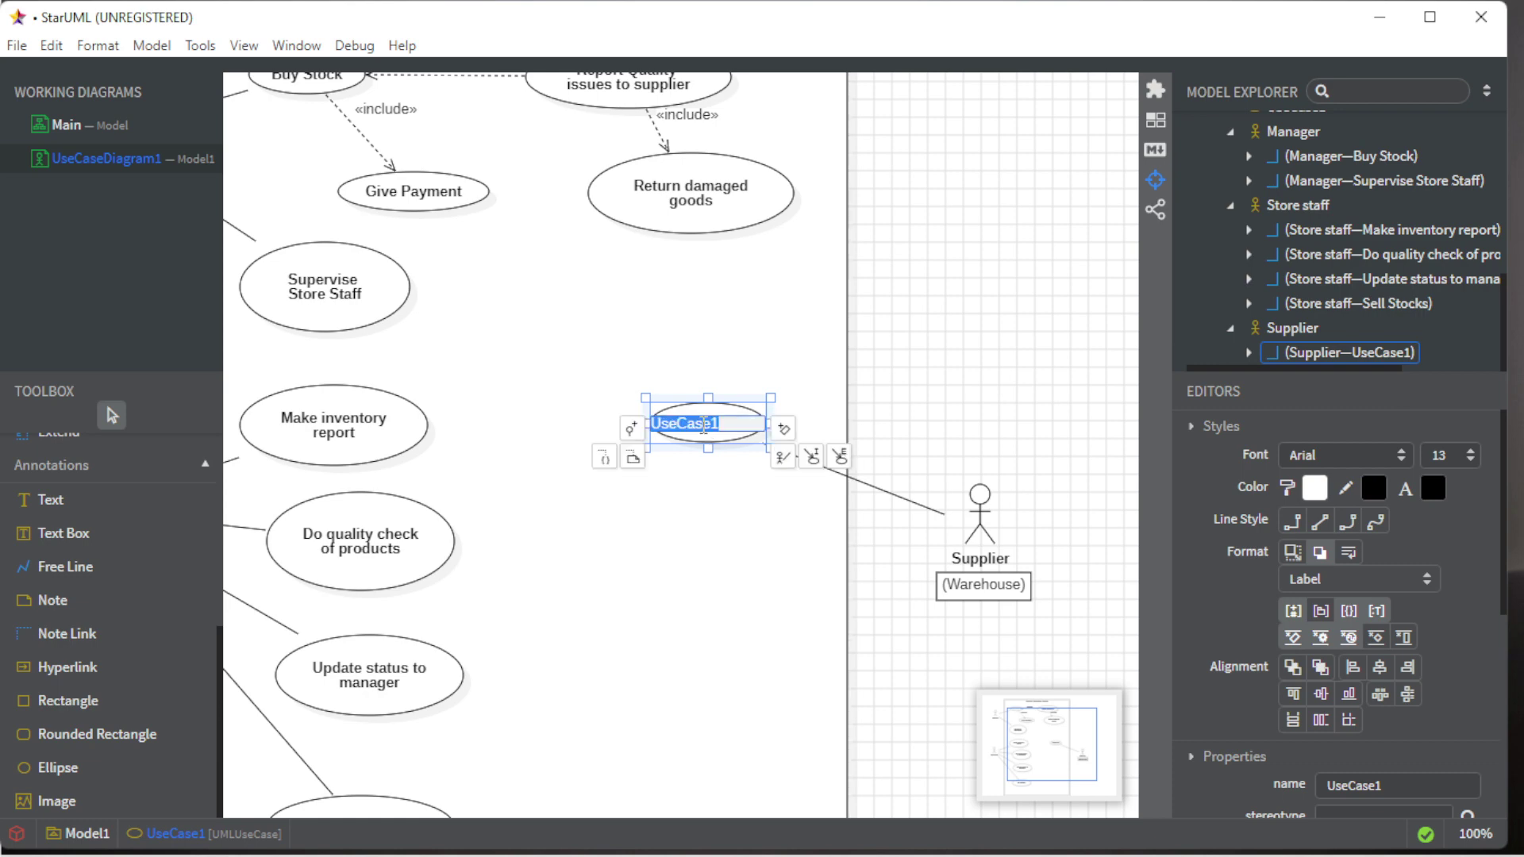
pyautogui.write('Del')
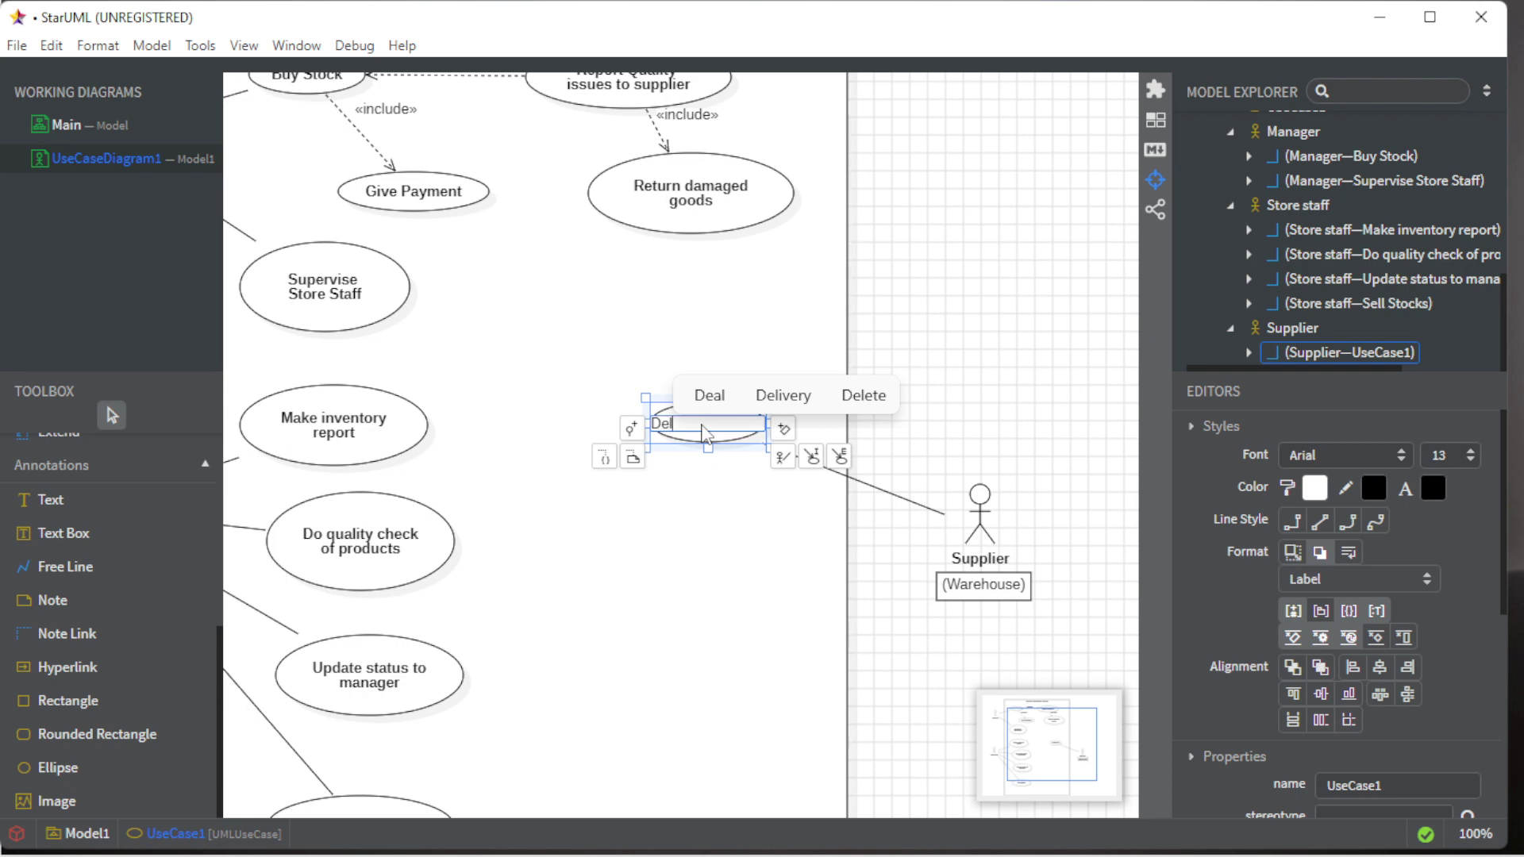
pyautogui.write('ivers')
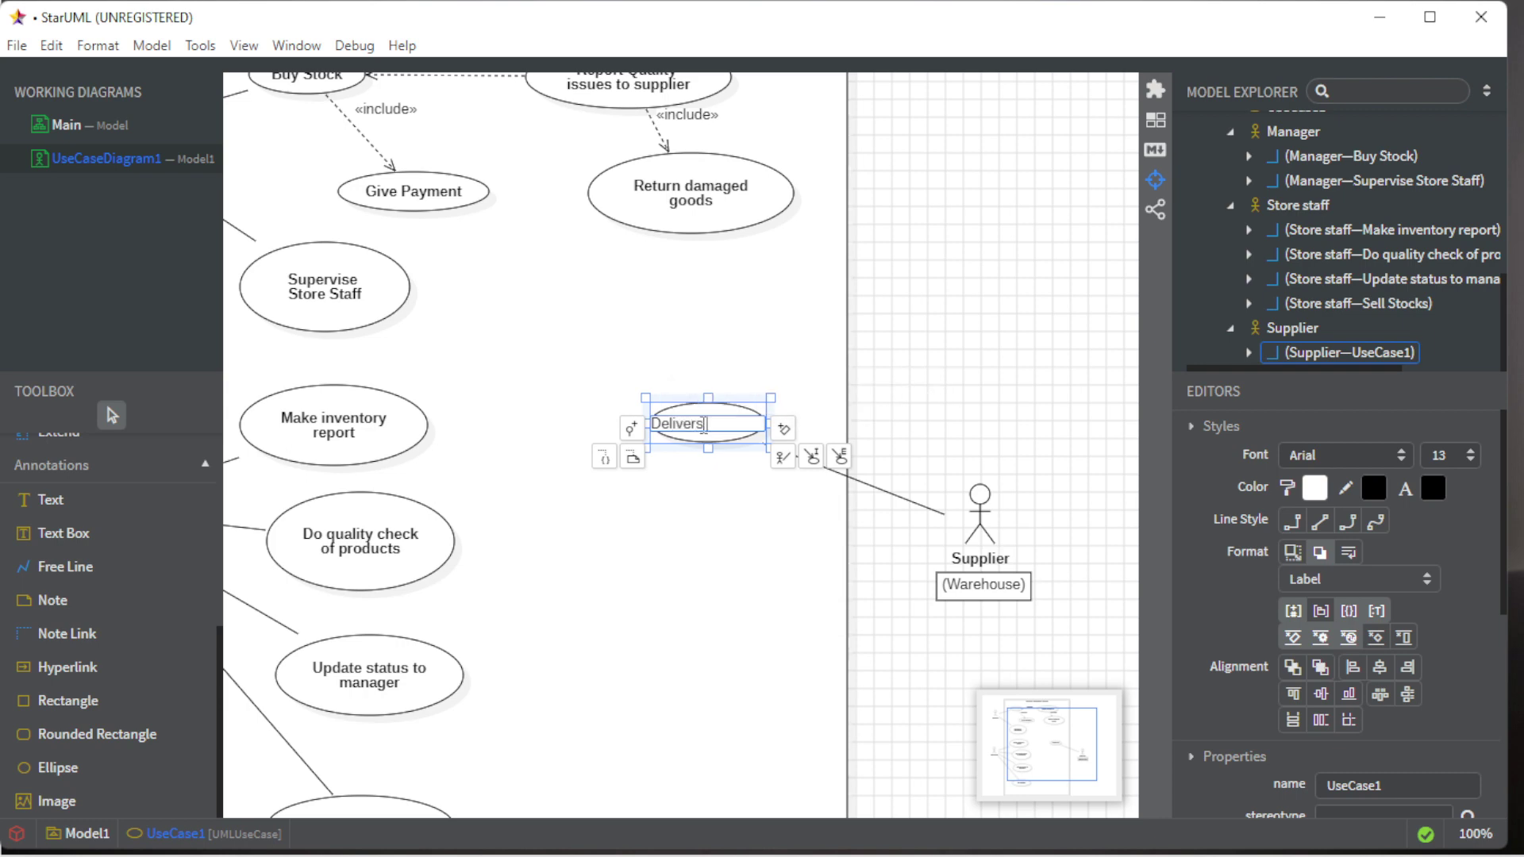
pyautogui.write(' order')
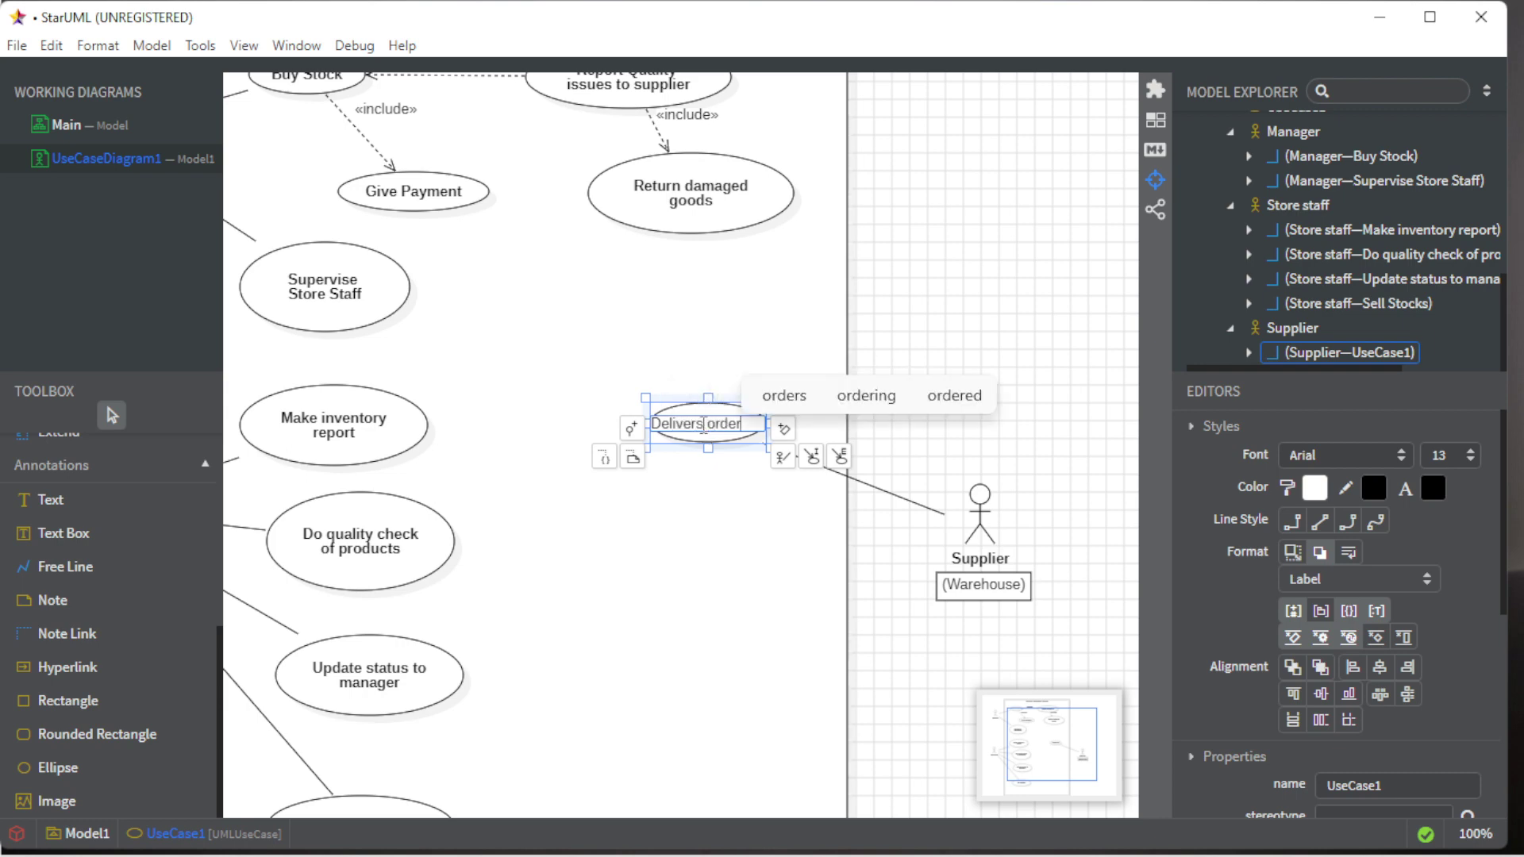
pyautogui.click(719, 577)
# Reselect Supplier and Delivers order, then bring up Supplier's quick-edit options.
pyautogui.click(961, 538)
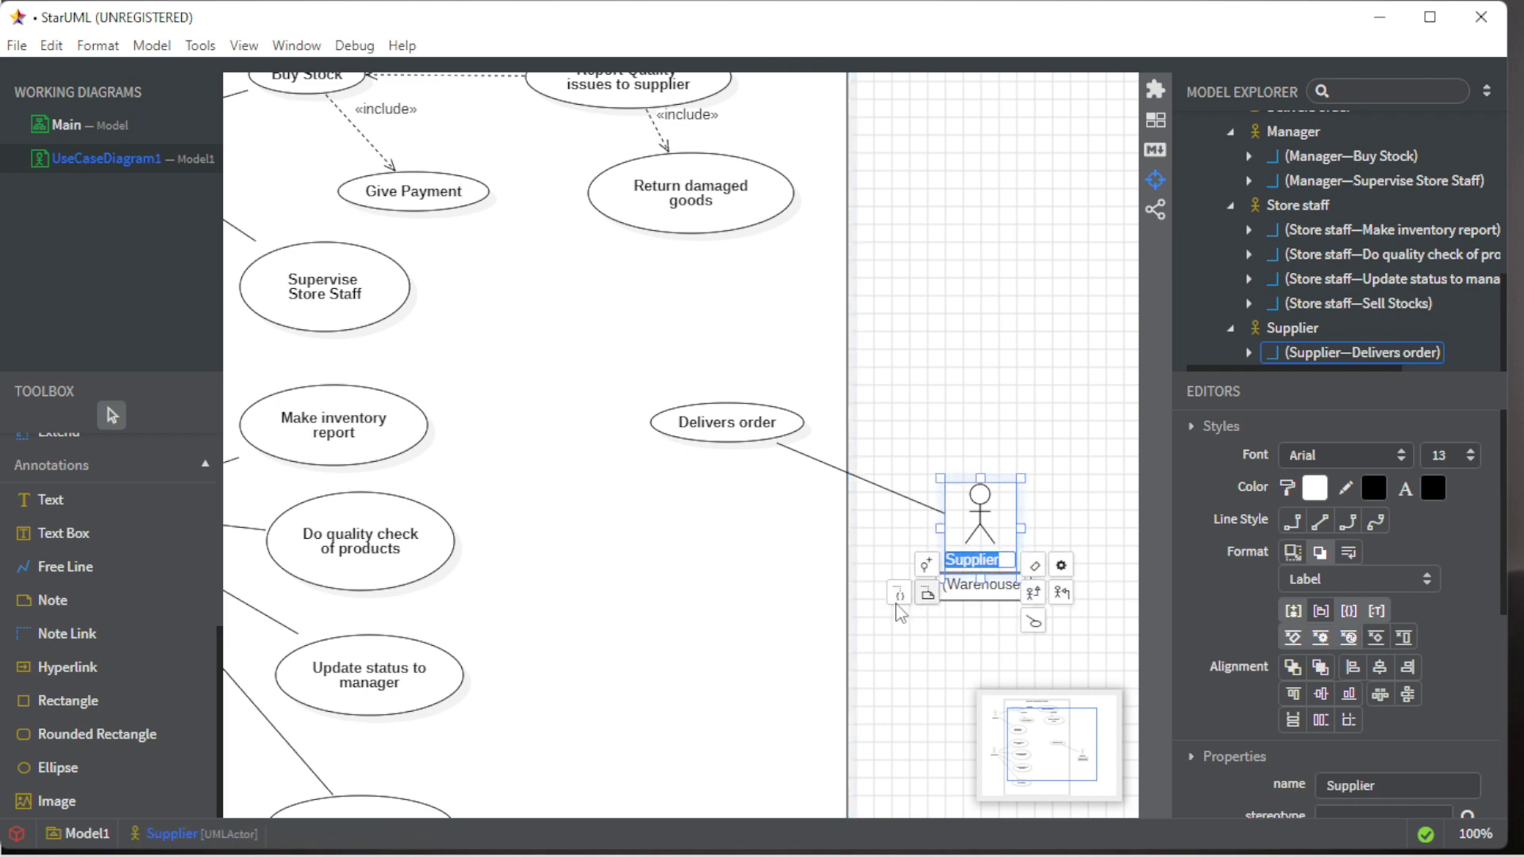
pyautogui.click(733, 431)
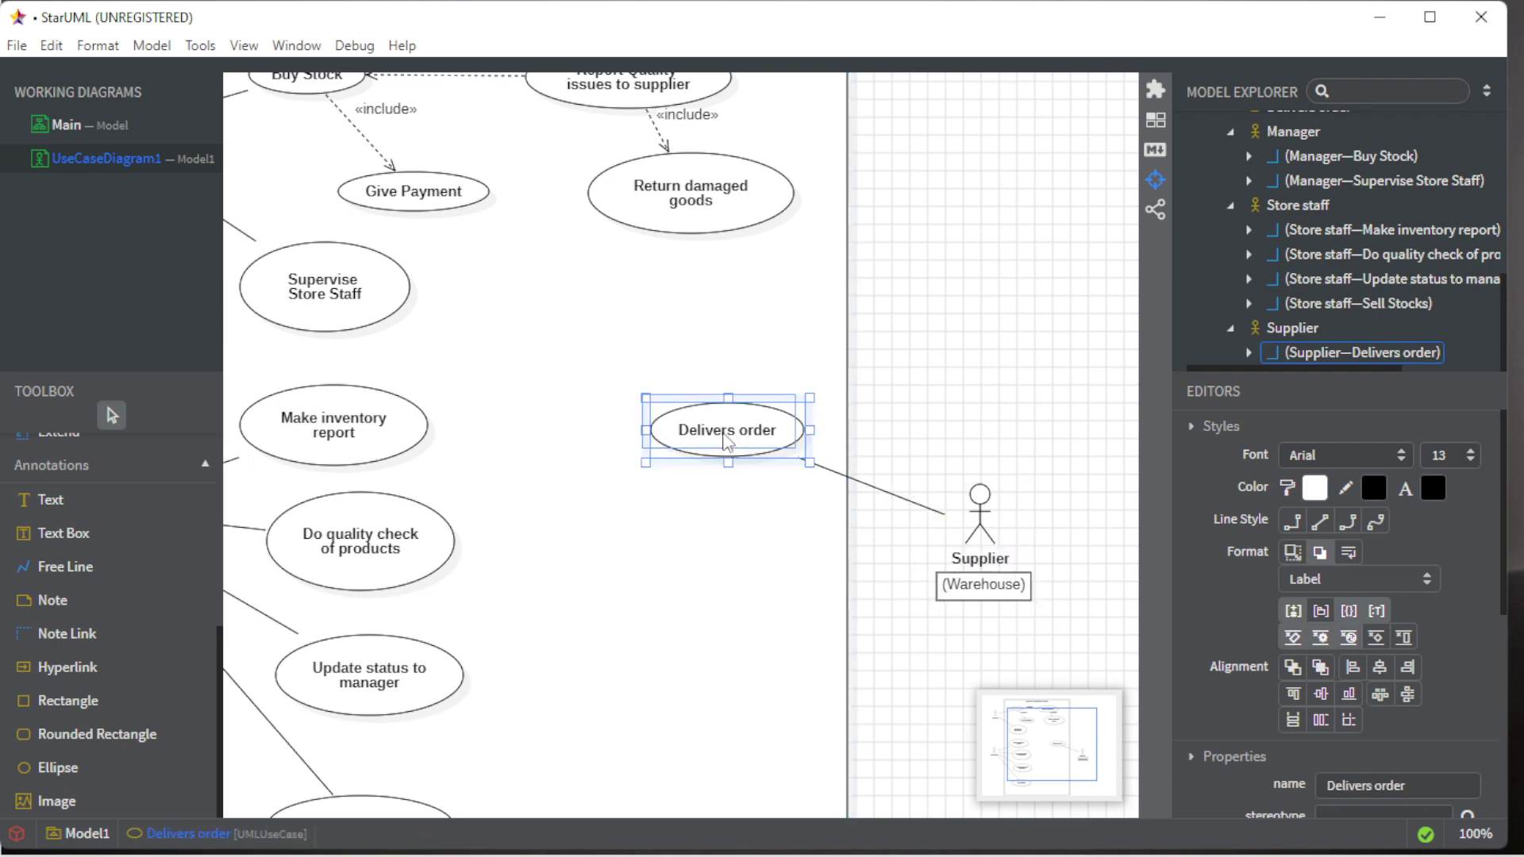
pyautogui.scroll(-2, 727, 464)
pyautogui.doubleClick(985, 435)
# Create a second Supplier use case below Delivers order and name it Receive payment.
pyautogui.click(1033, 482)
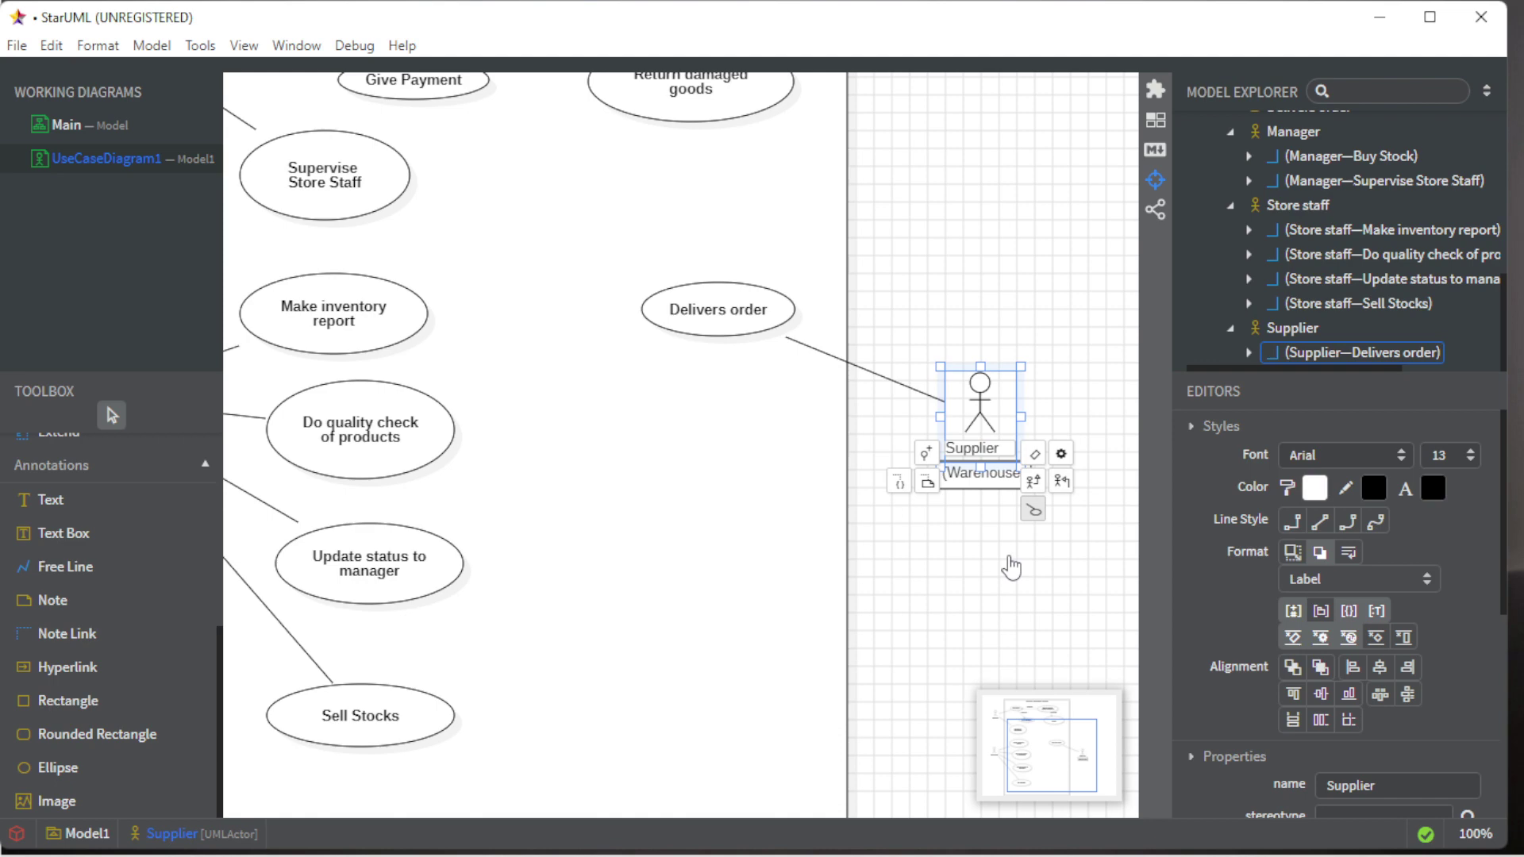
pyautogui.moveTo(717, 368); pyautogui.dragTo(703, 526)
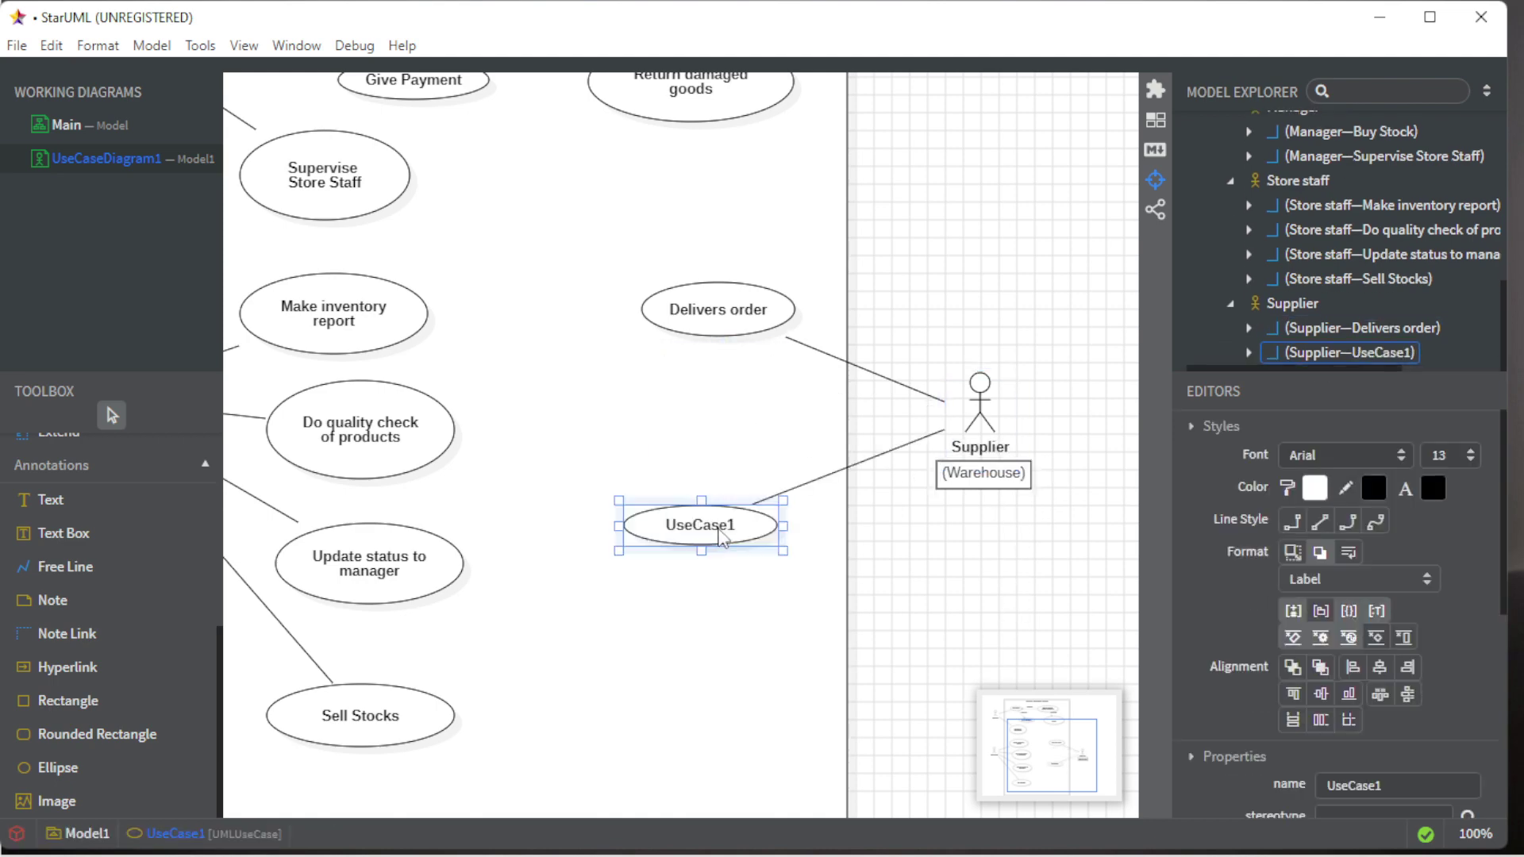
pyautogui.doubleClick(711, 532)
pyautogui.write('Re')
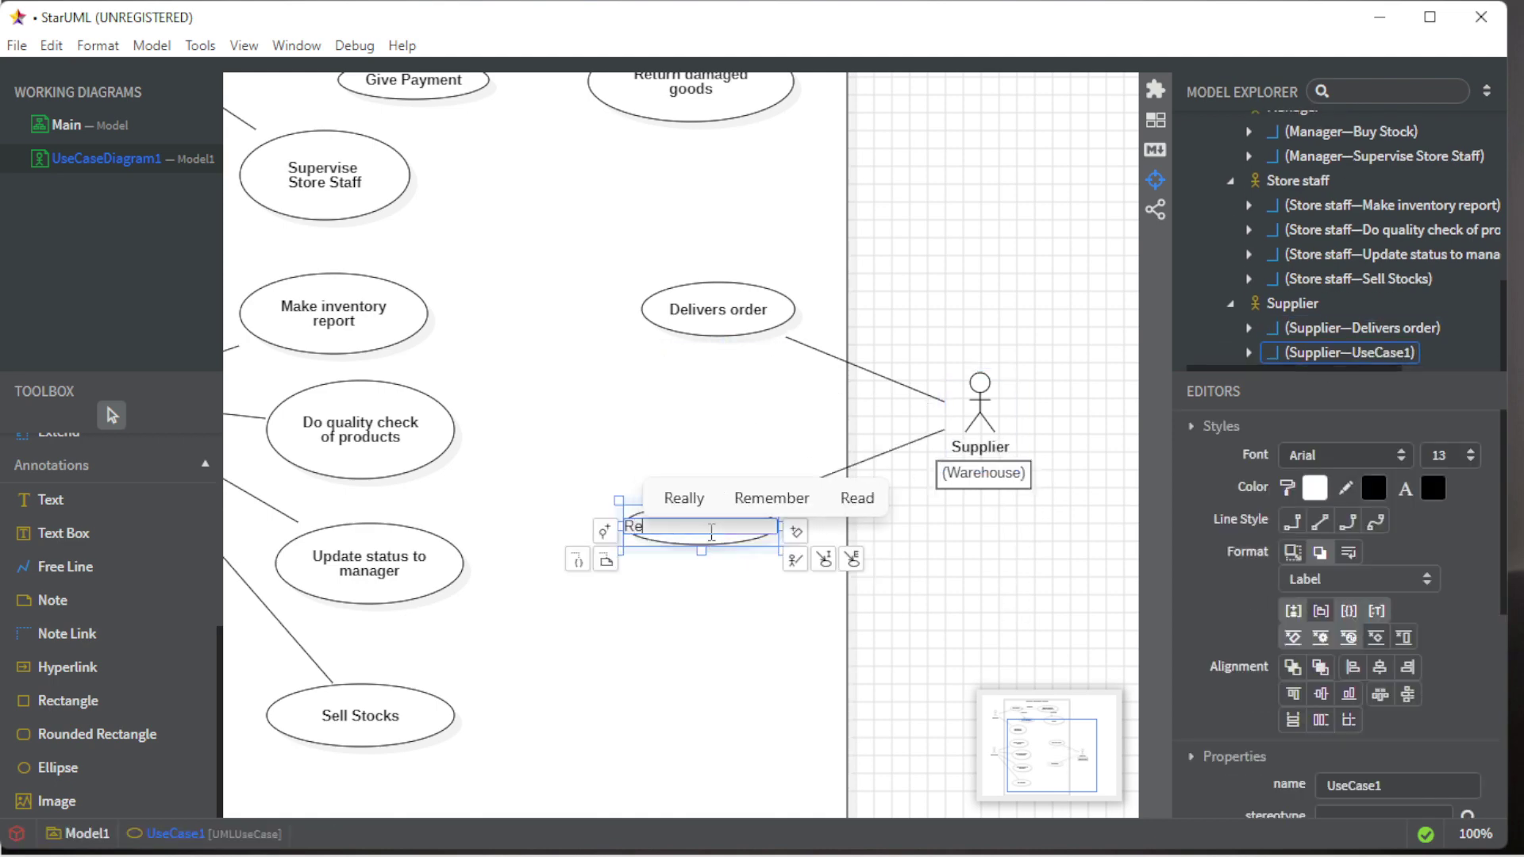
pyautogui.write('ceive')
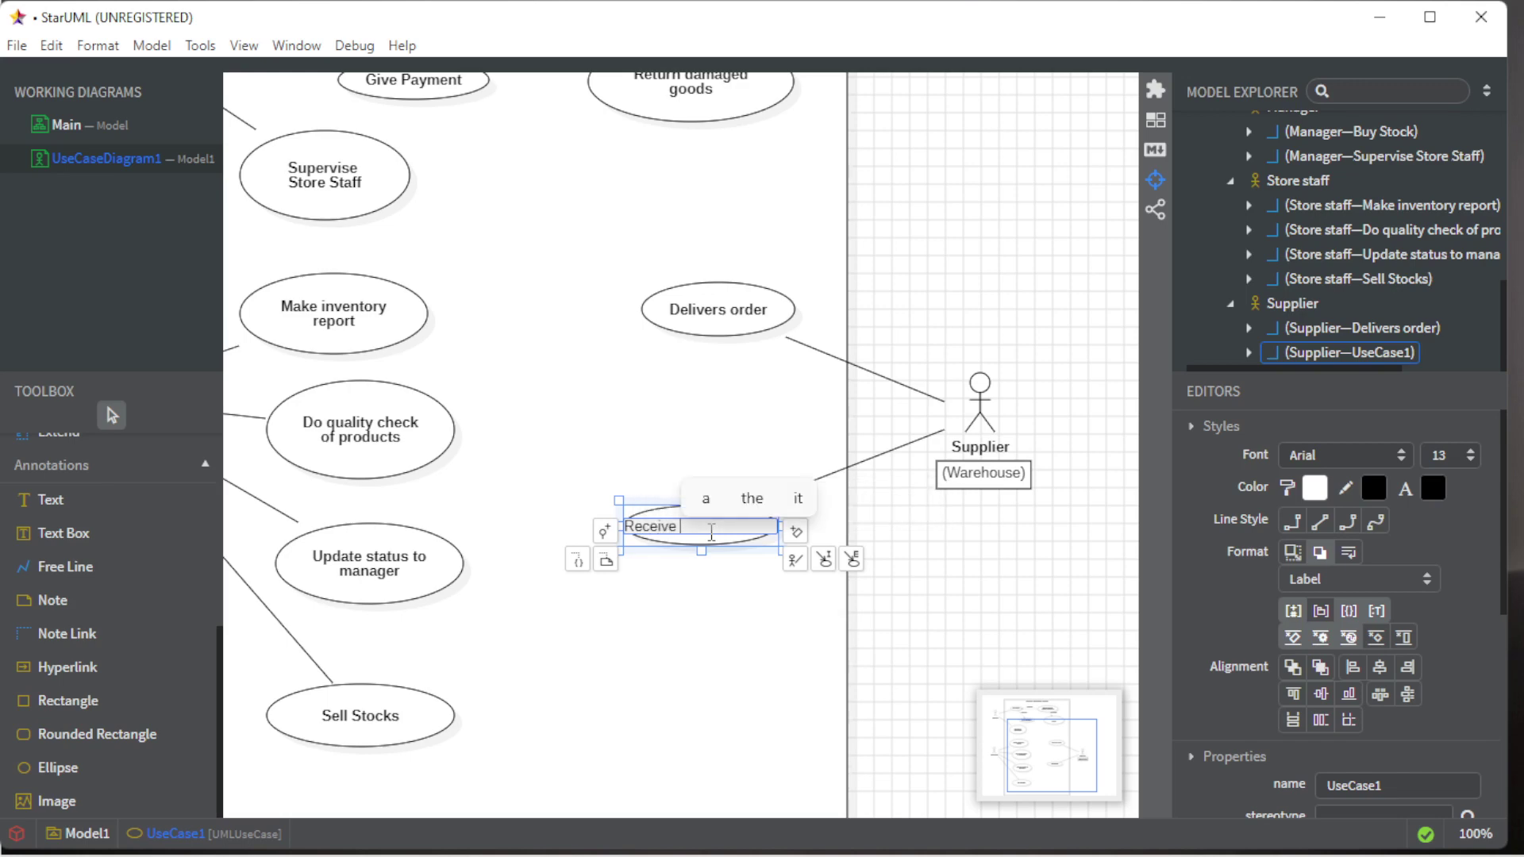
pyautogui.write('d paymen')
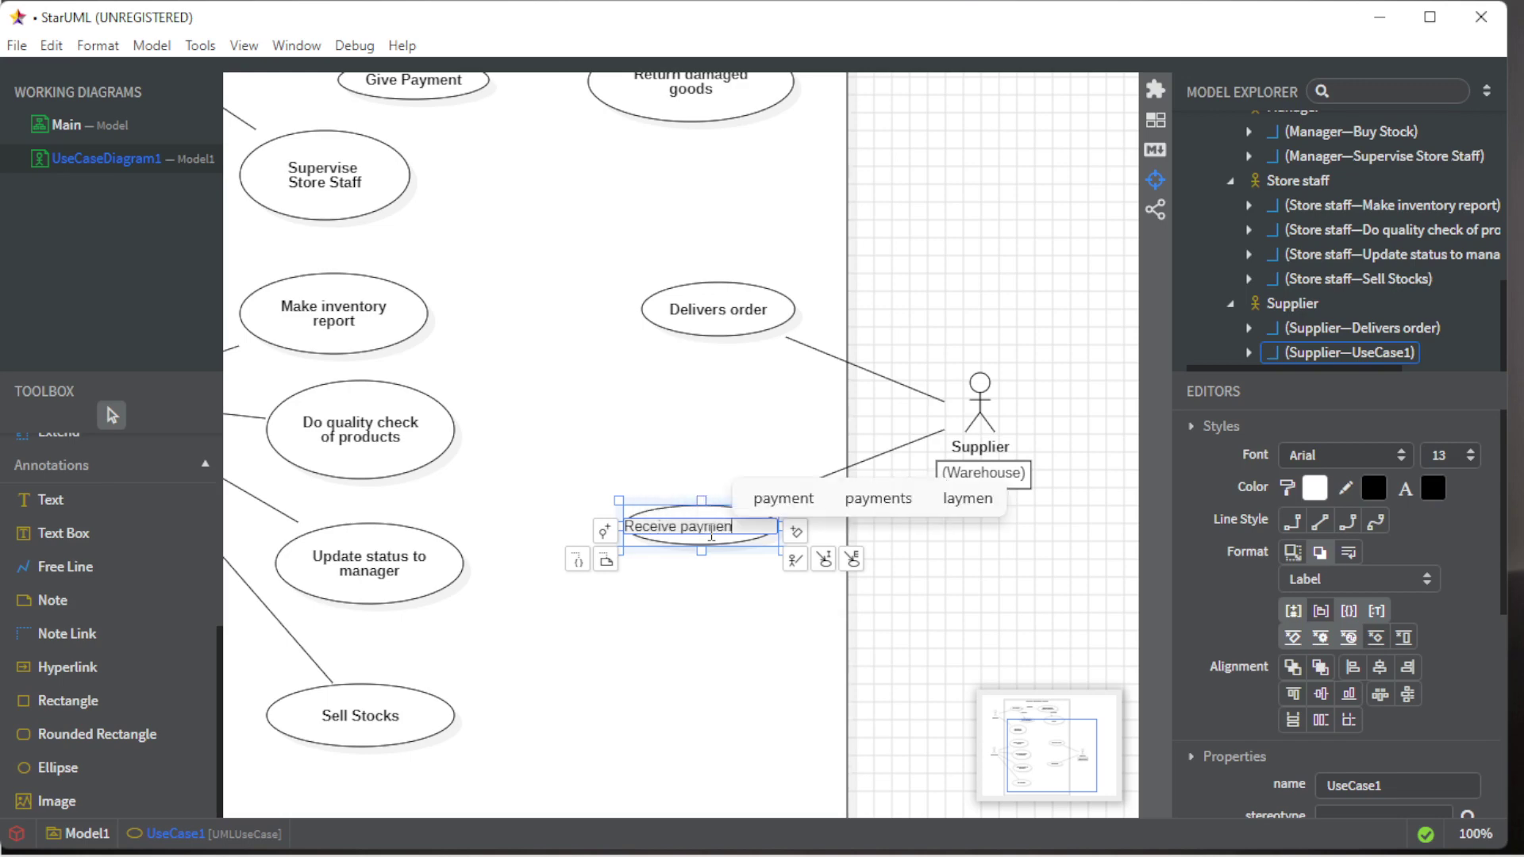
pyautogui.write('t')
pyautogui.click(988, 567)
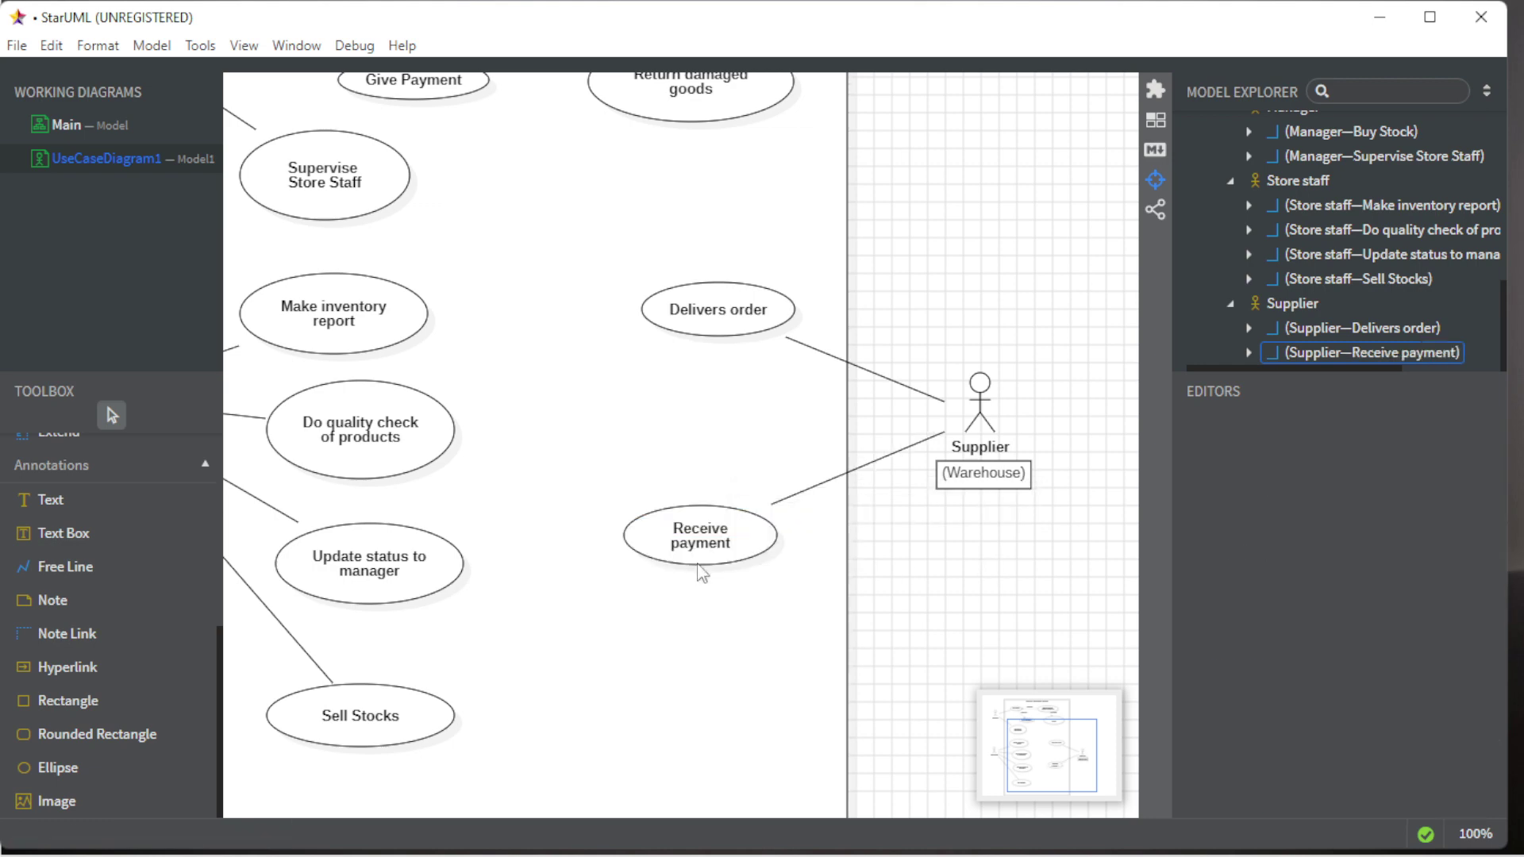
# Enlarge the Receive payment and Delivers order ellipses to matching sizes.
pyautogui.click(709, 560)
pyautogui.moveTo(708, 617); pyautogui.dragTo(702, 601)
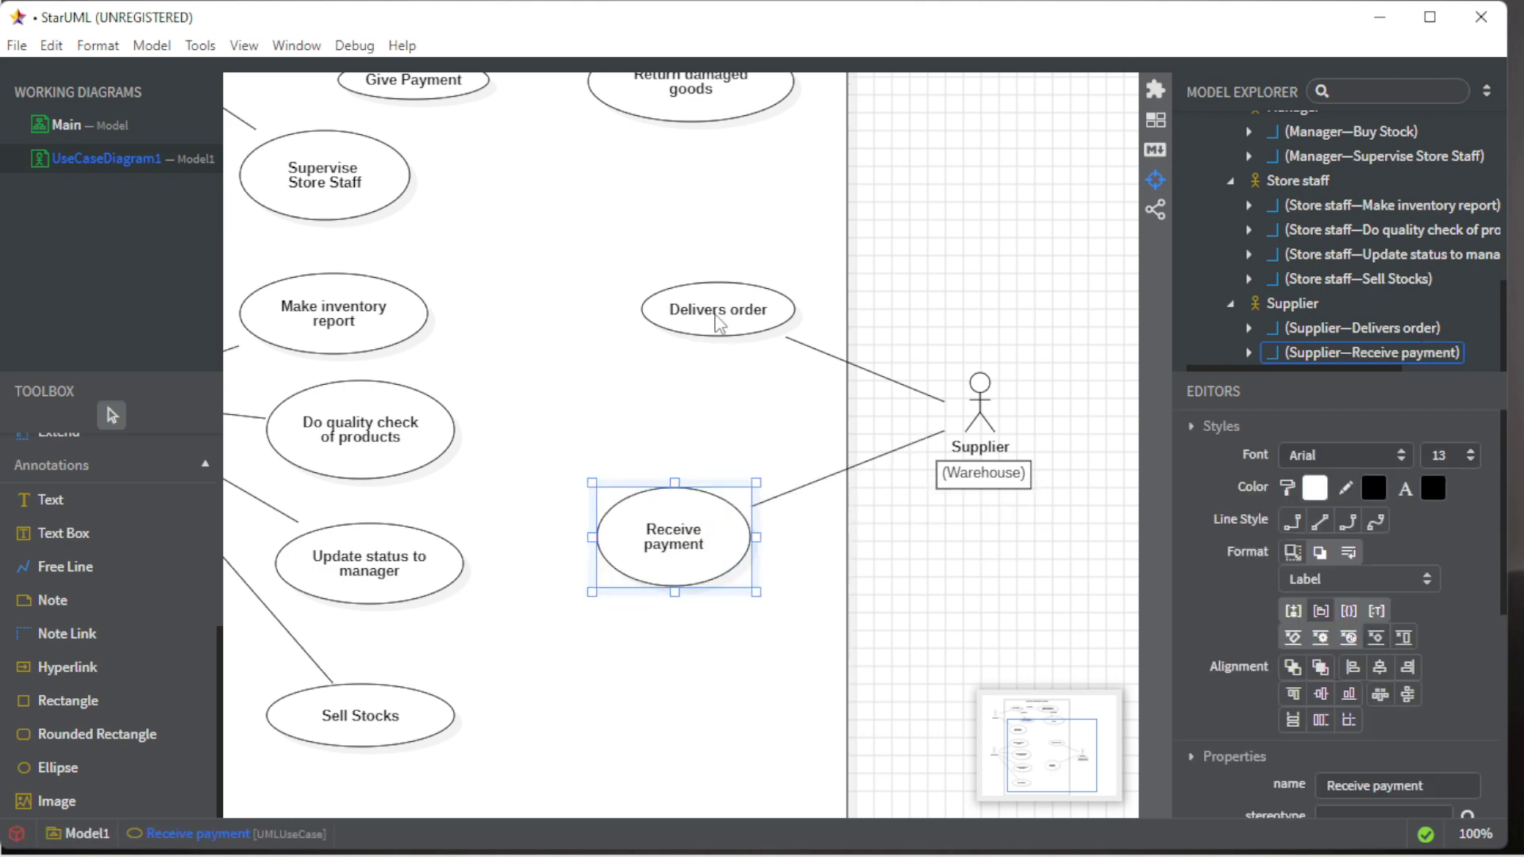
pyautogui.click(719, 319)
pyautogui.moveTo(722, 347); pyautogui.dragTo(693, 364)
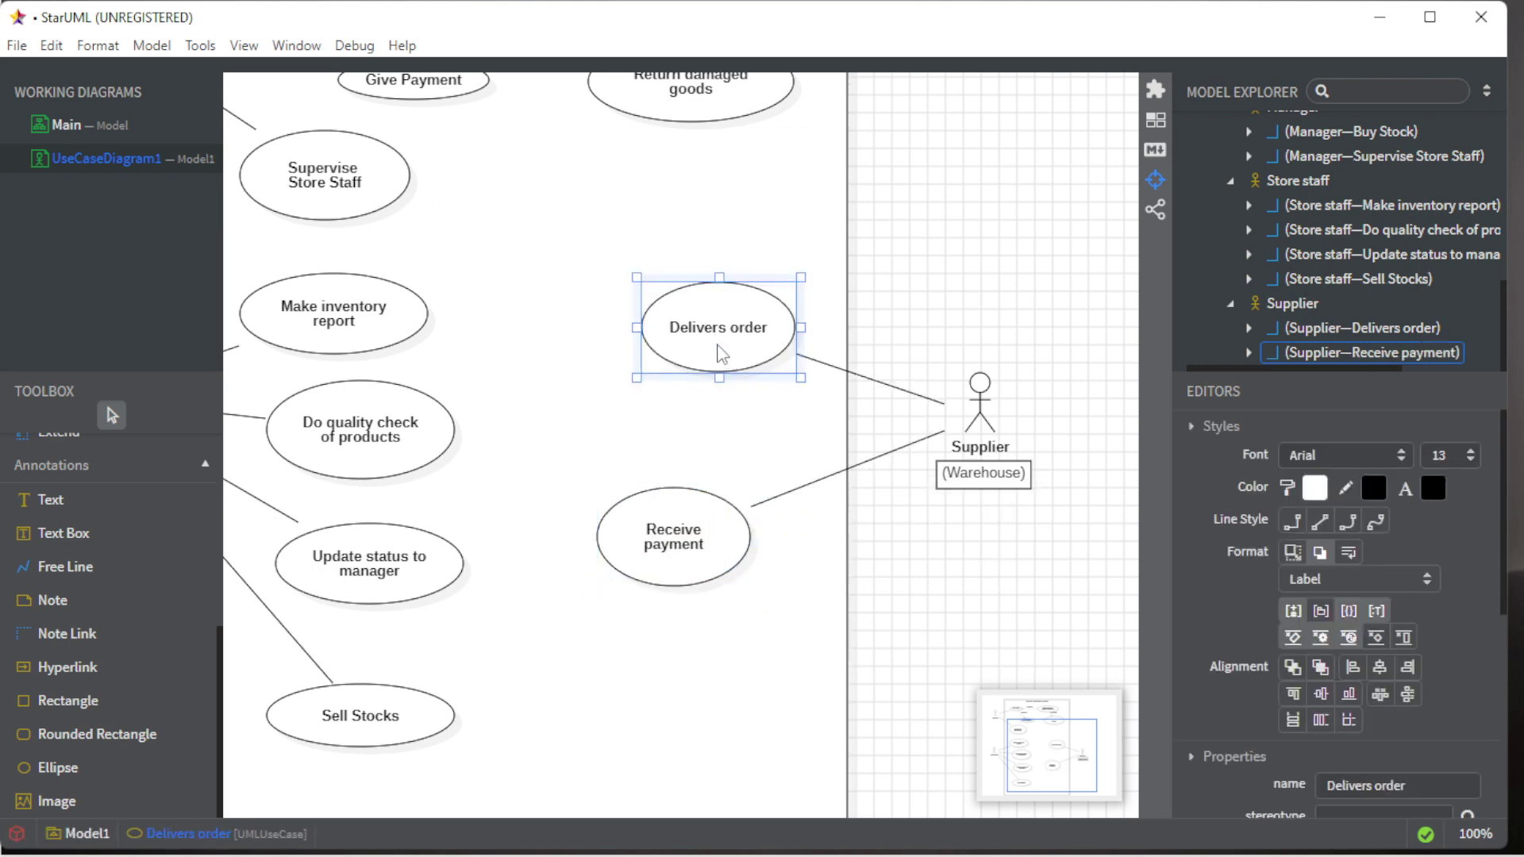
pyautogui.click(941, 581)
# Pan via the minimap so the top of the diagram is visible again.
pyautogui.moveTo(1010, 714)
pyautogui.mouseDown()
pyautogui.moveTo(870, 722)
pyautogui.moveTo(906, 739)
pyautogui.mouseUp()
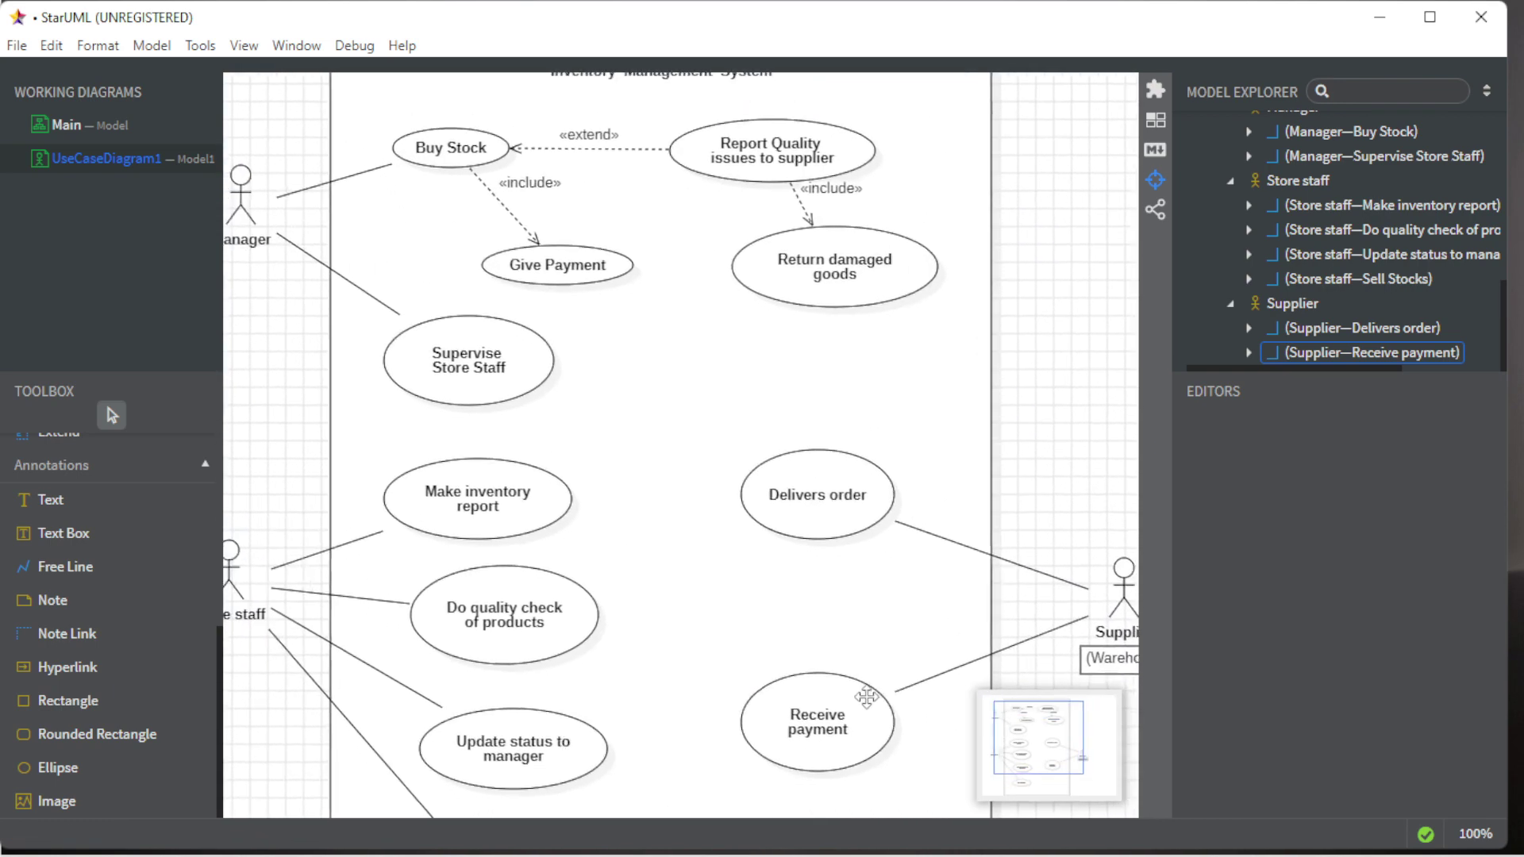
pyautogui.click(876, 693)
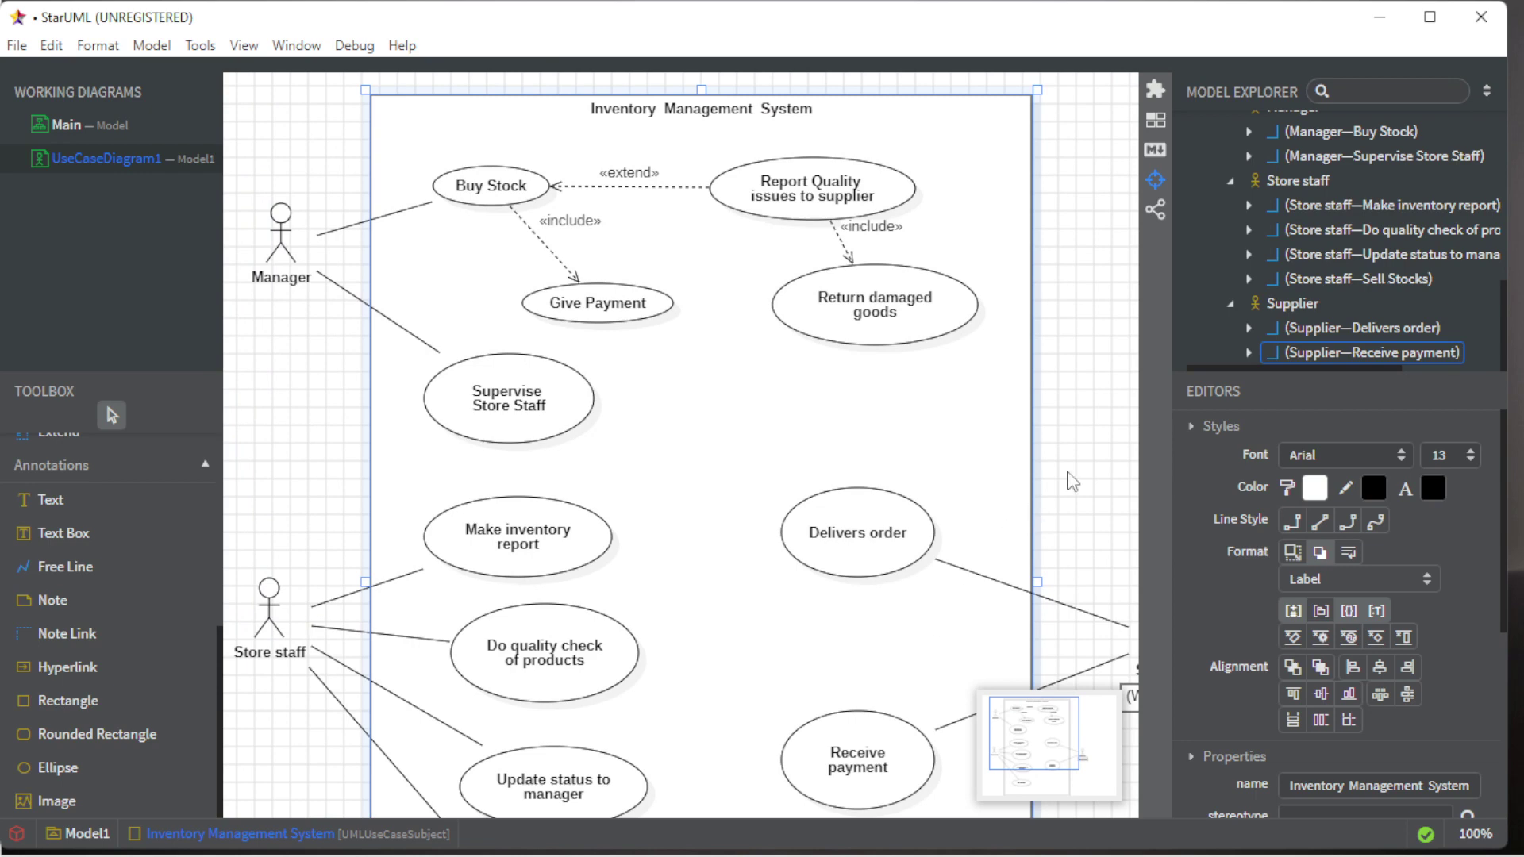
pyautogui.click(1069, 479)
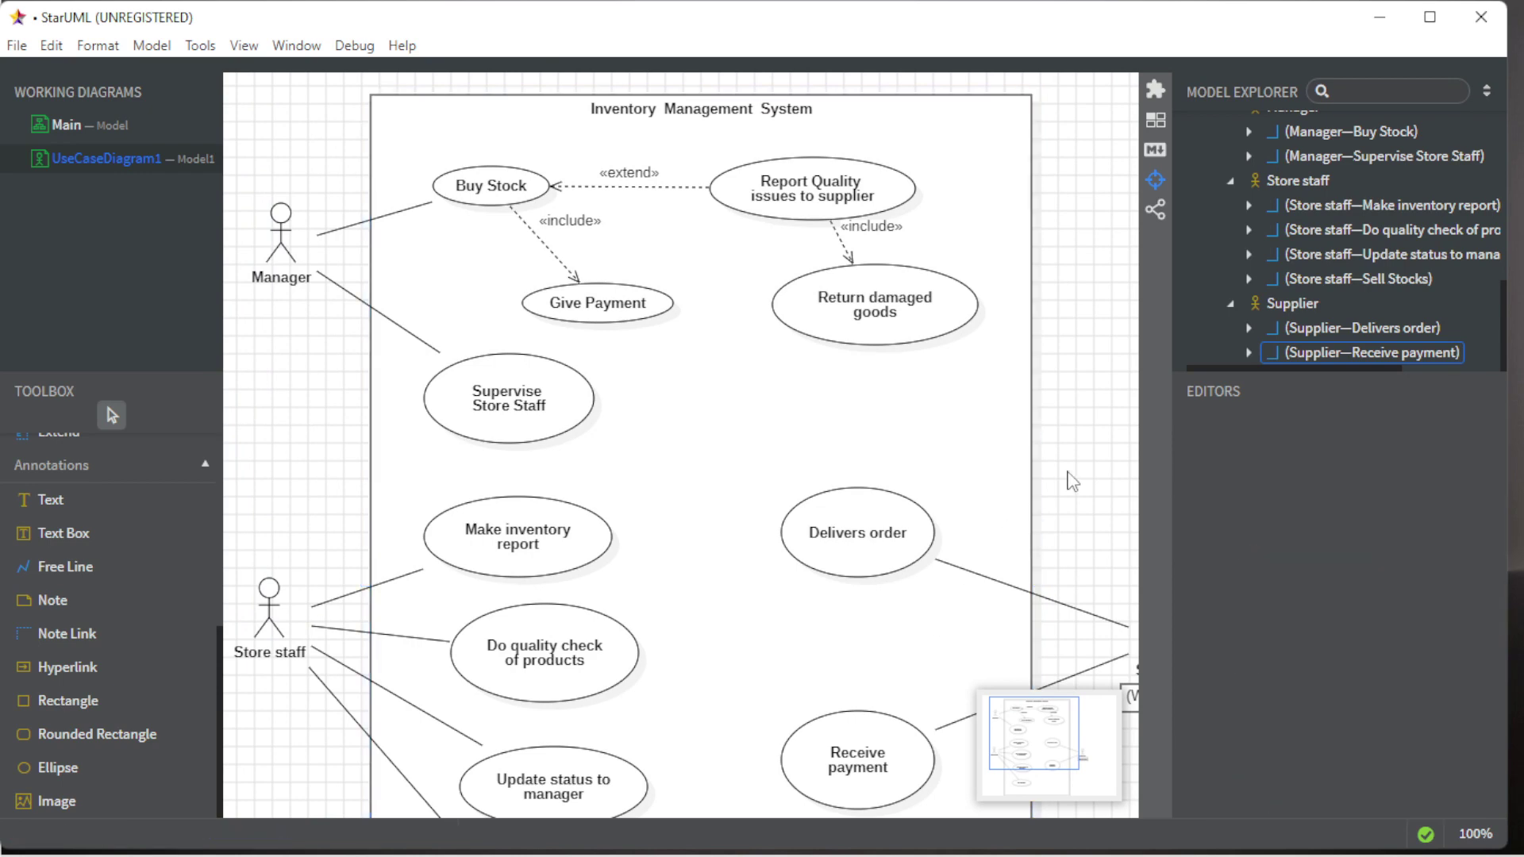